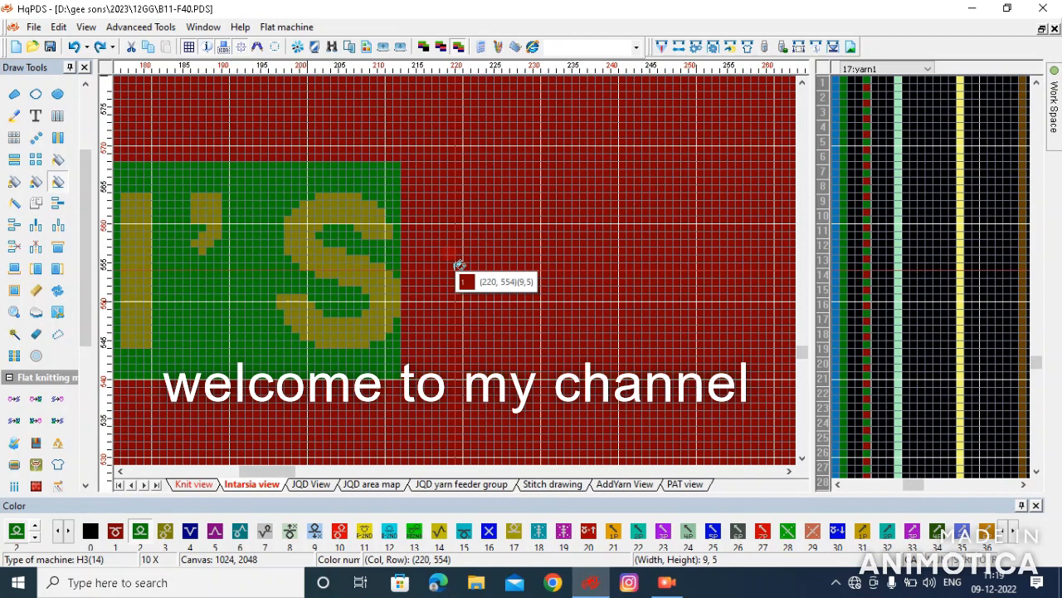
Fill the area beside the logo's S out to the fabric edge with color 15, bounded by lines at the logo's lowest and highest rows
key(5)
click(428, 373)
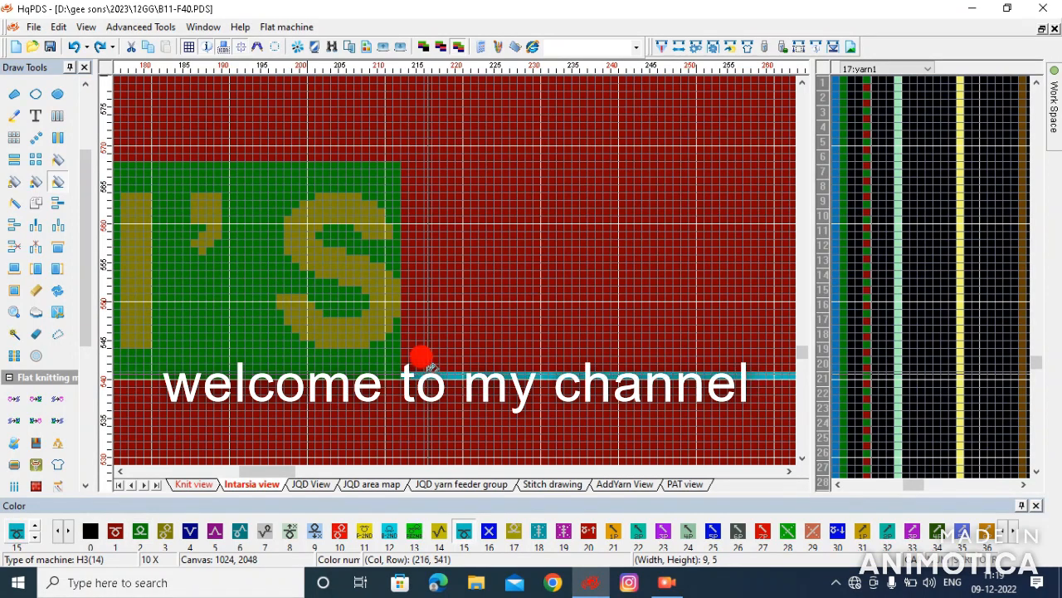
click(426, 164)
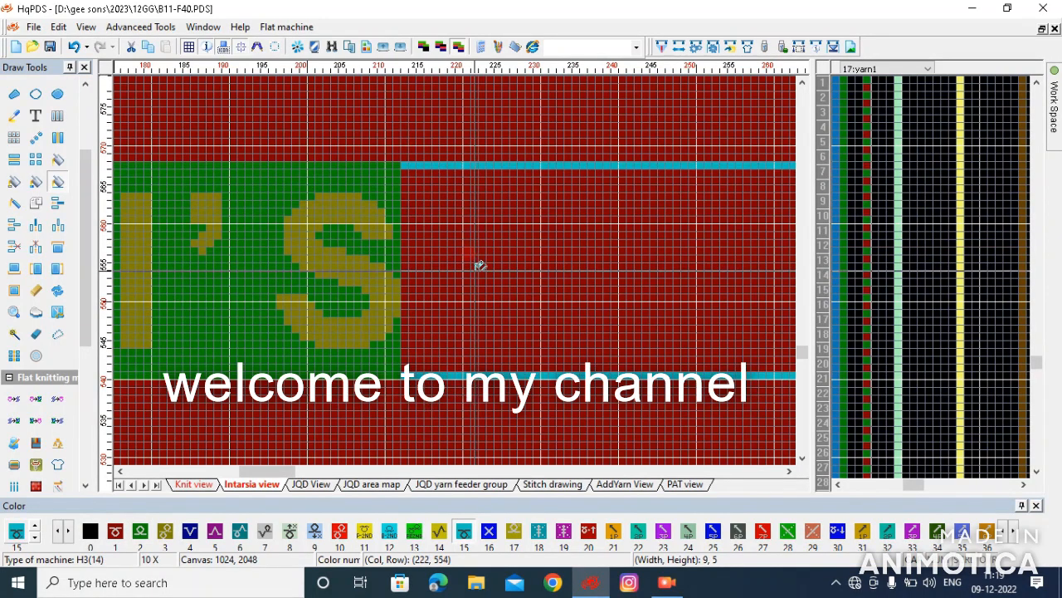
click(477, 260)
Fill the area between the fabric edge and the logo's L with color 4, bounded by lines at the logo's lowest and highest rows
scroll(478, 259, down, 5)
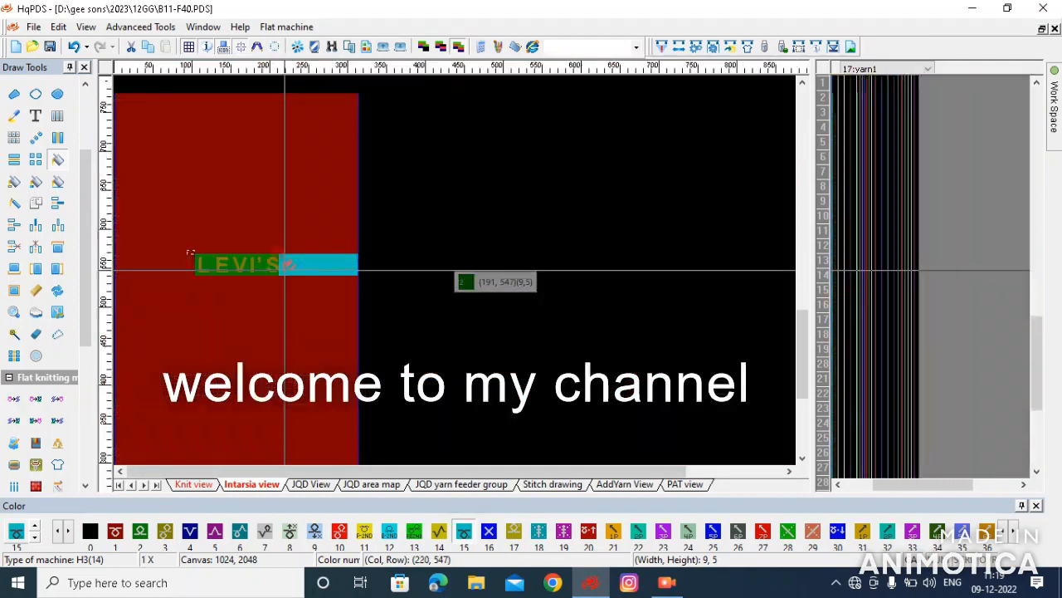
scroll(190, 260, up, 4)
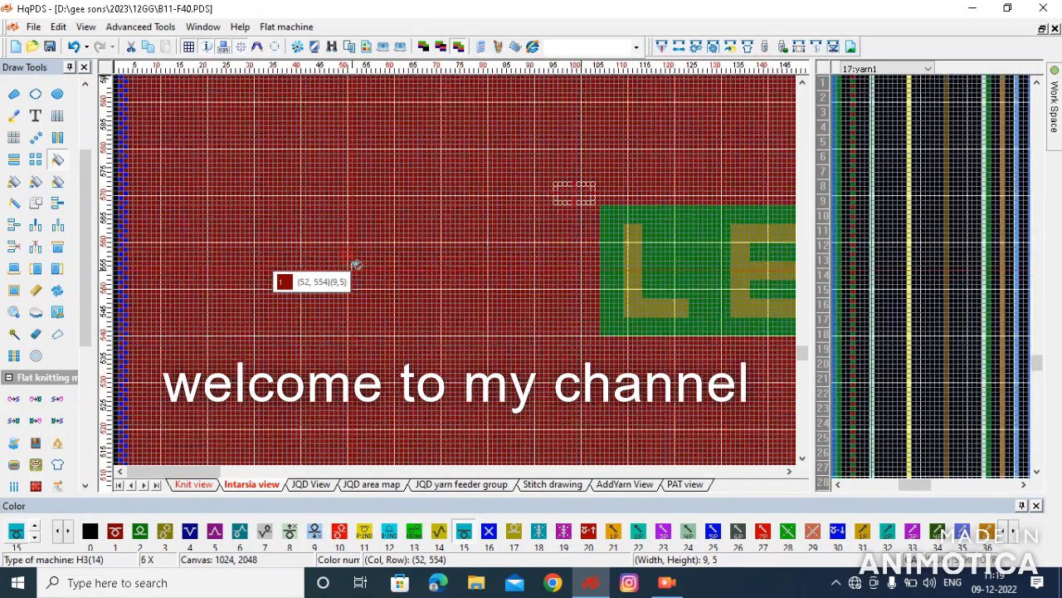
scroll(436, 266, up, 1)
scroll(458, 264, down, 2)
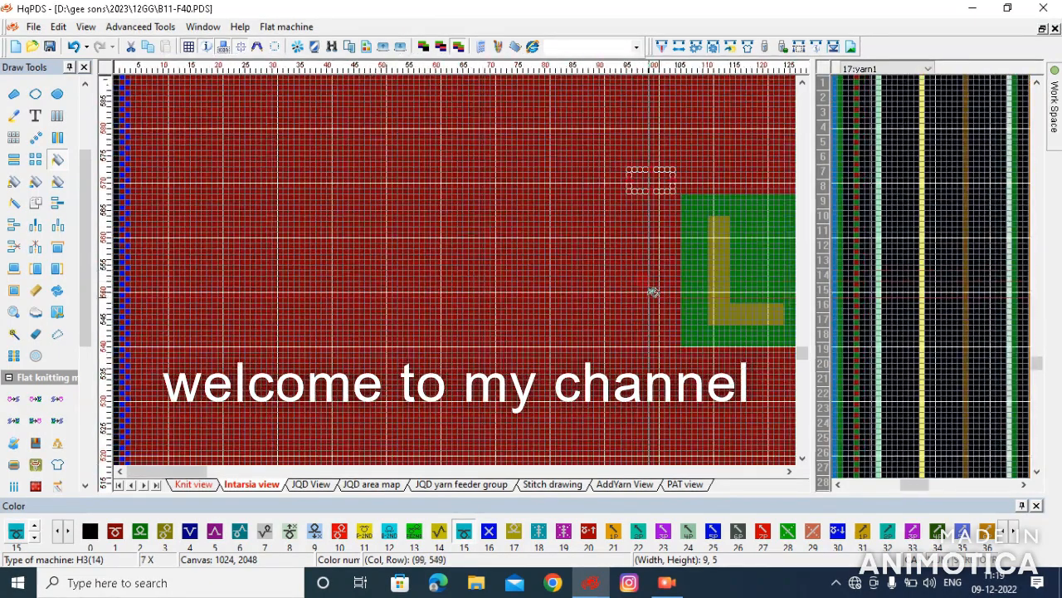
scroll(654, 292, up, 1)
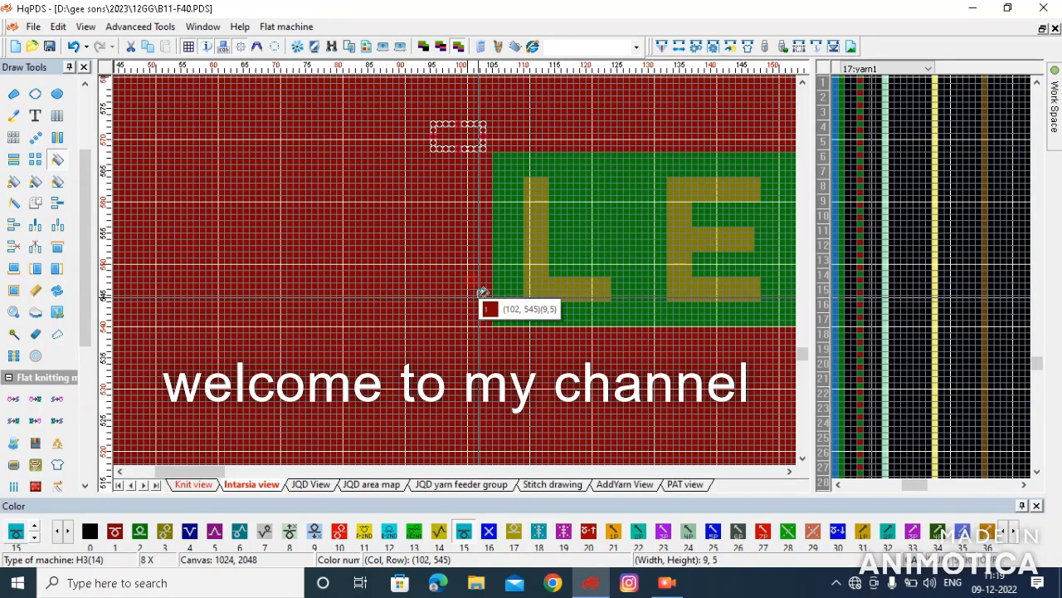
key(4)
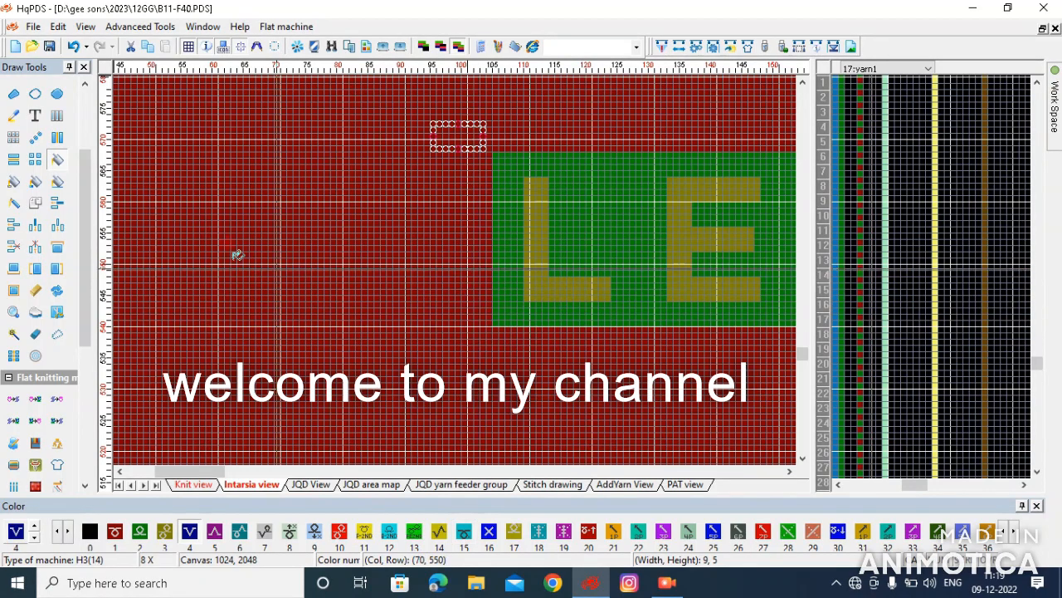
click(57, 179)
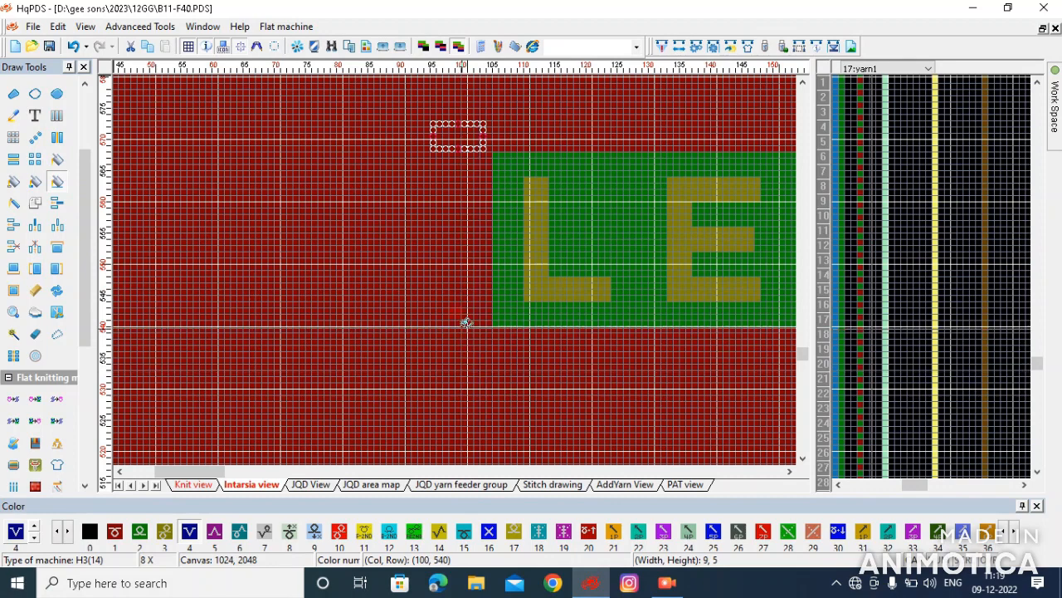
click(468, 320)
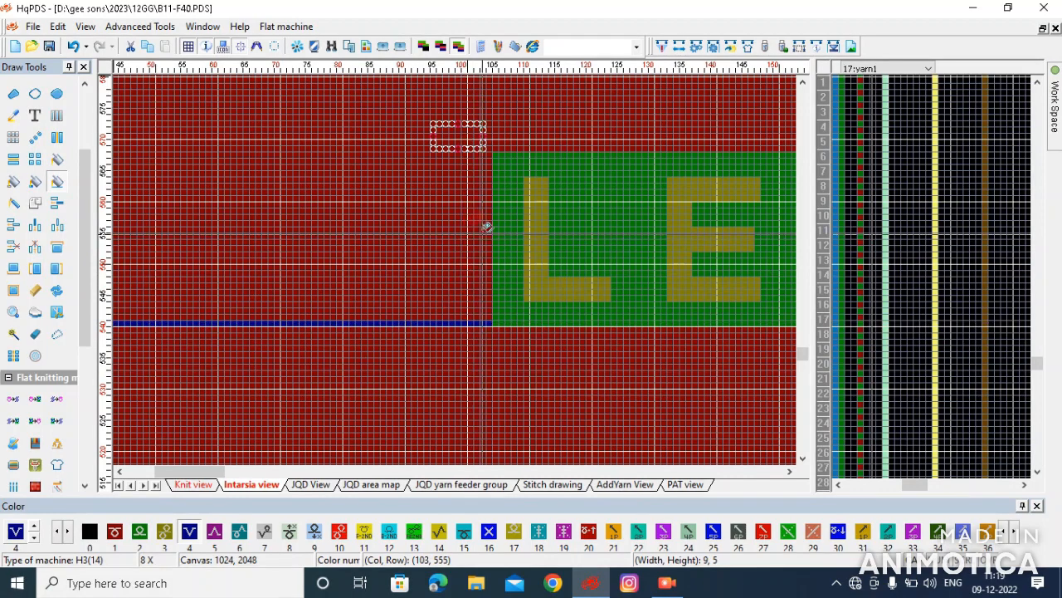
click(484, 155)
key(f)
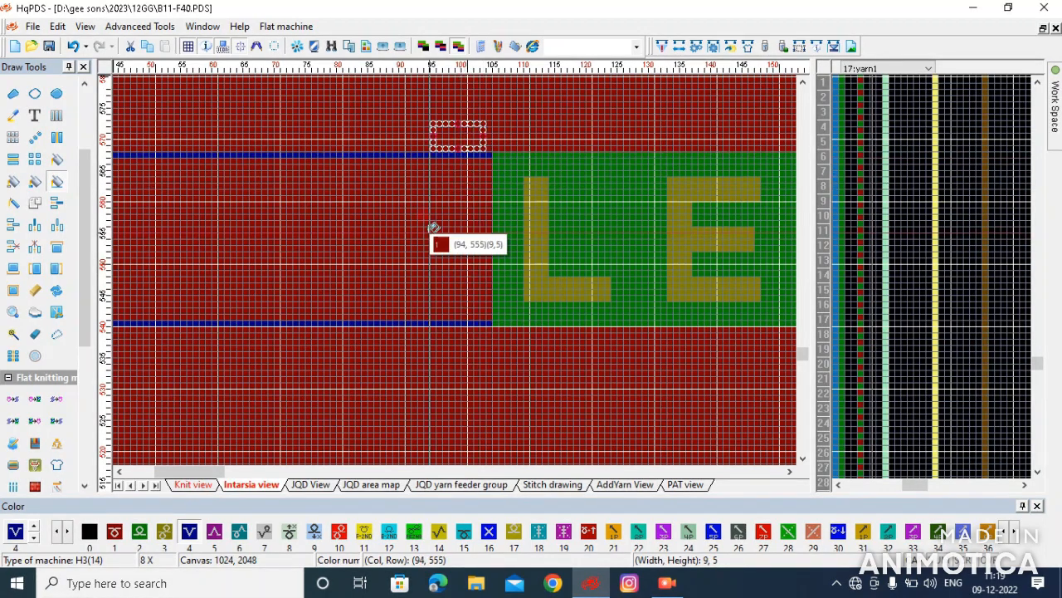
click(375, 256)
Extend the color 4 band over the edge stitches at the fabric border beside it
scroll(376, 257, down, 2)
scroll(379, 264, down, 3)
drag(293, 190, 208, 325)
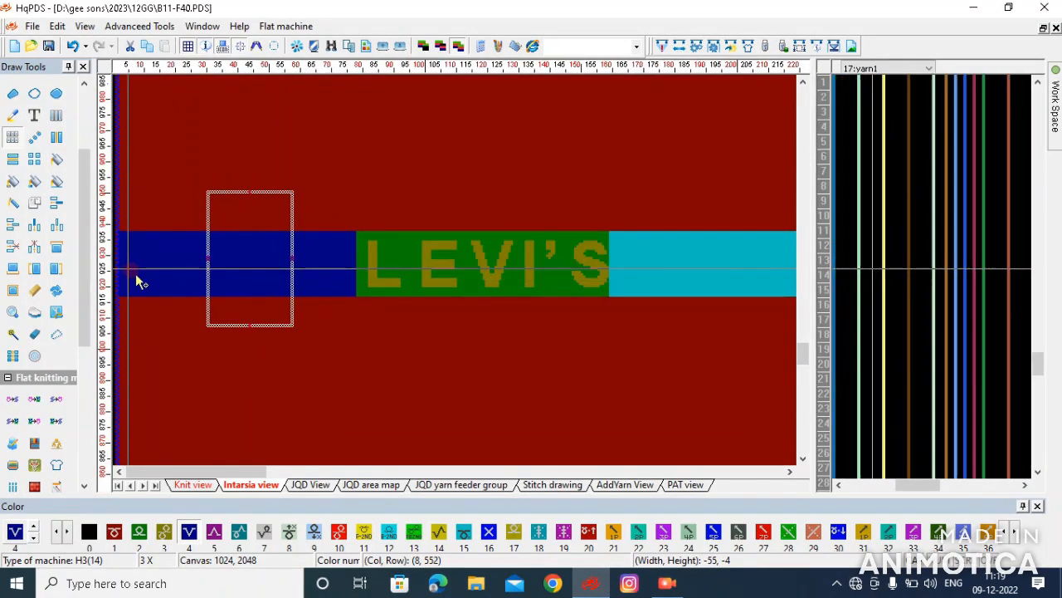
scroll(142, 285, up, 4)
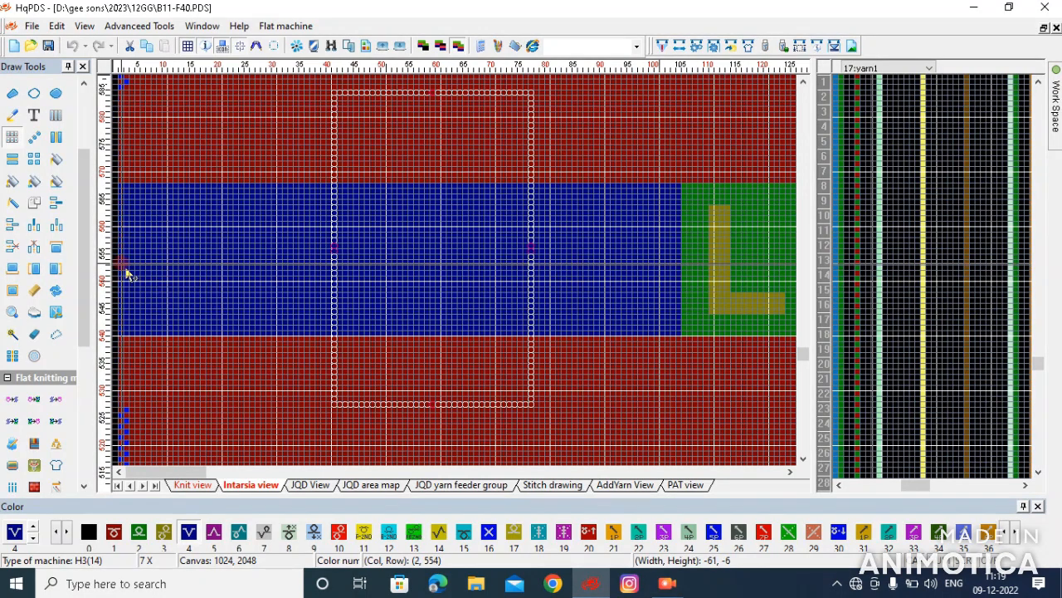
Extend the color 15 band over the edge stitches at the fabric border beside it
scroll(611, 268, down, 2)
scroll(324, 281, down, 4)
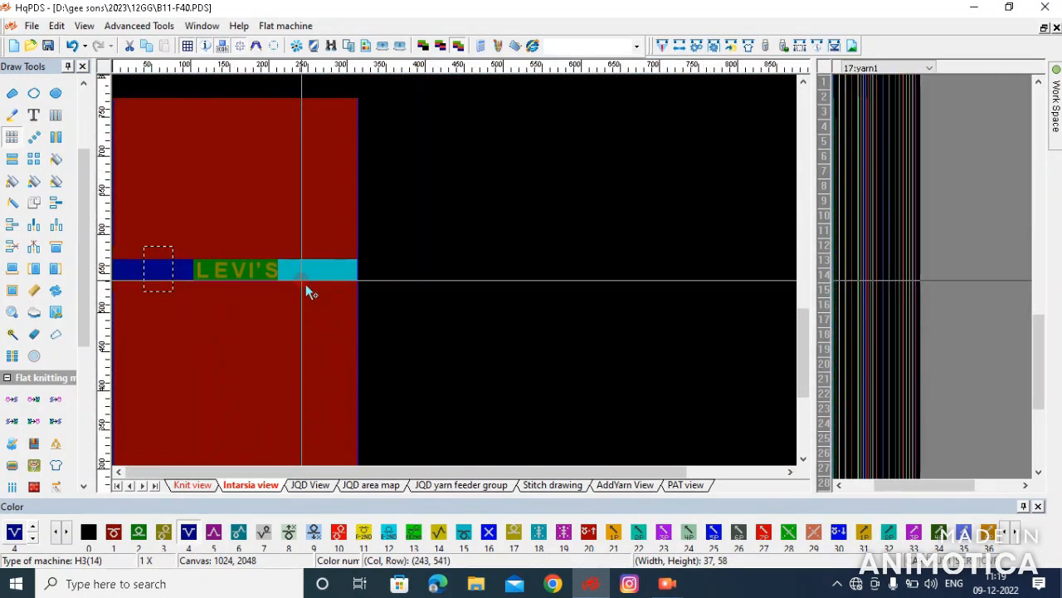
drag(339, 225, 315, 278)
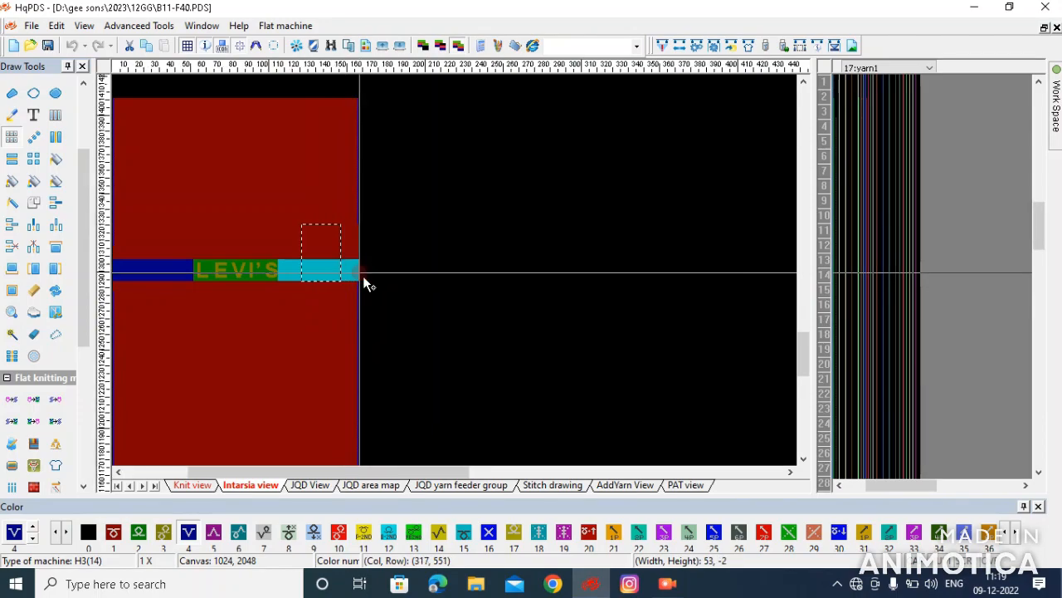
scroll(461, 281, up, 3)
scroll(462, 282, up, 3)
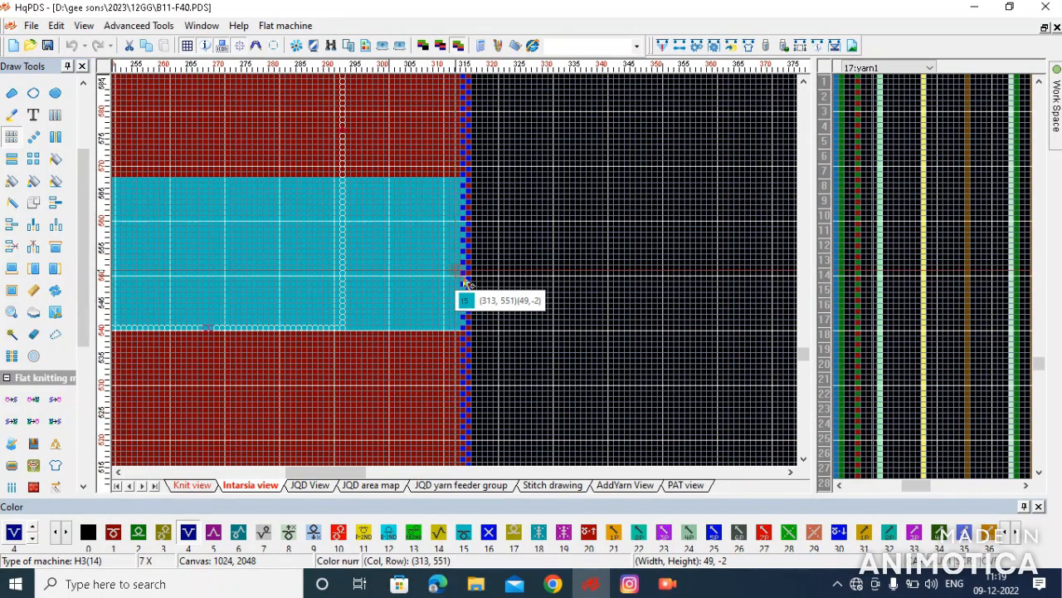
scroll(465, 282, down, 2)
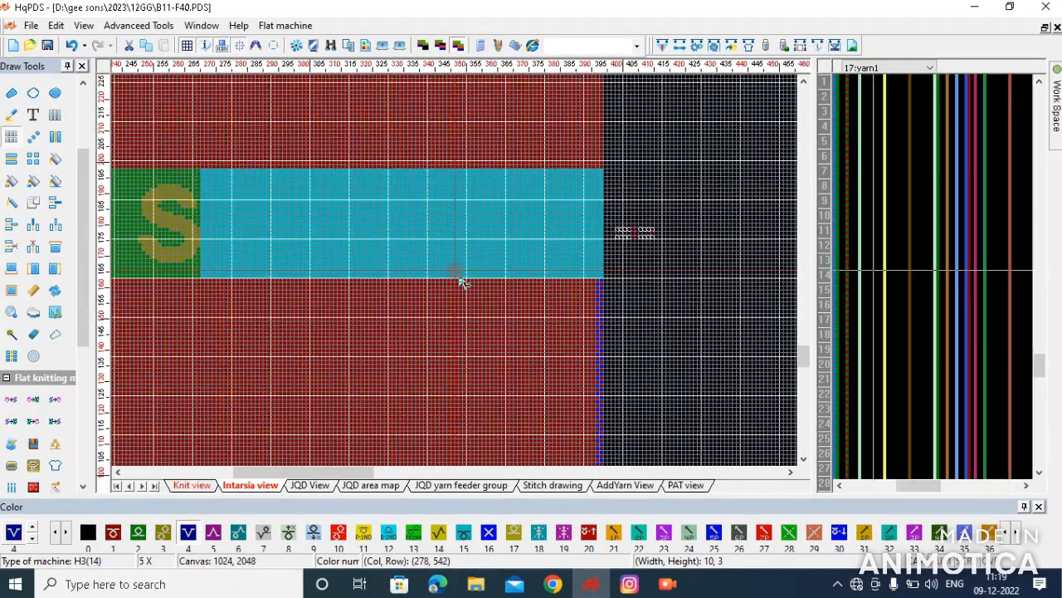
Measure the width of the color 4 band from the fabric edge to the logo block
scroll(153, 311, down, 2)
scroll(209, 279, up, 3)
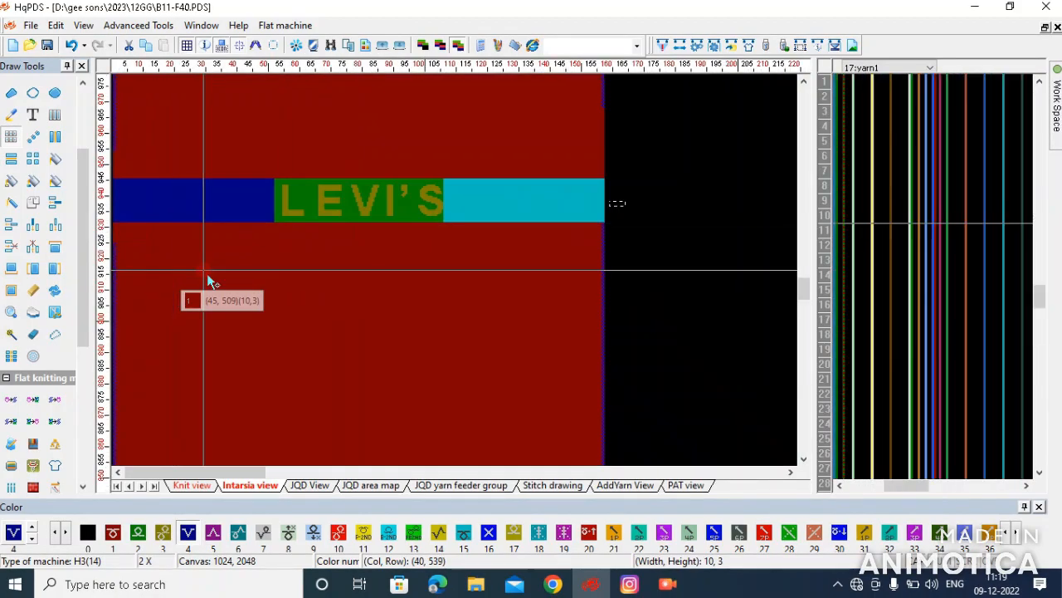
scroll(460, 281, down, 1)
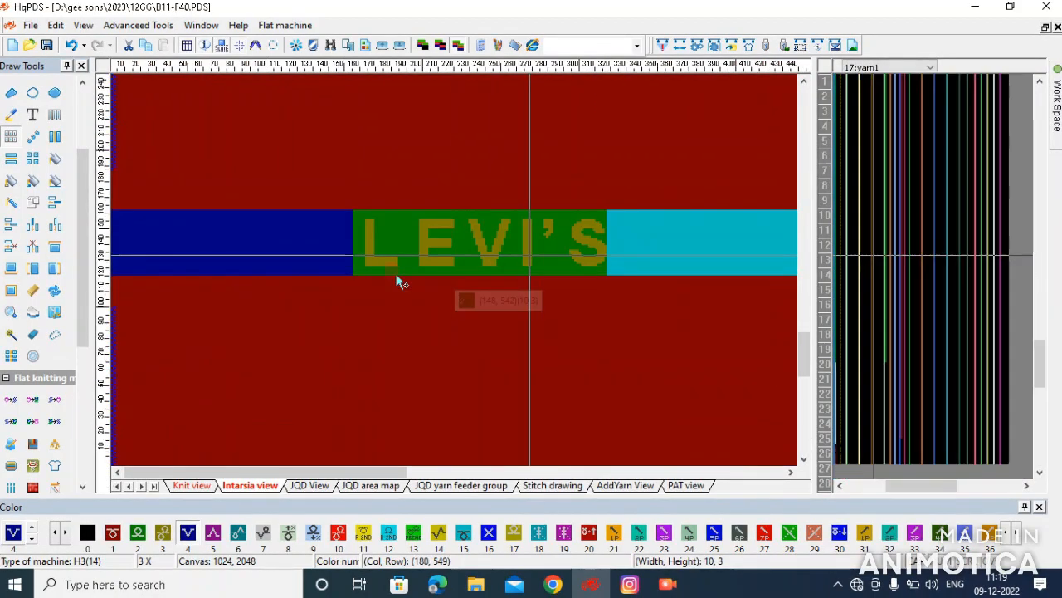
scroll(398, 290, down, 1)
scroll(288, 268, up, 2)
scroll(178, 277, up, 2)
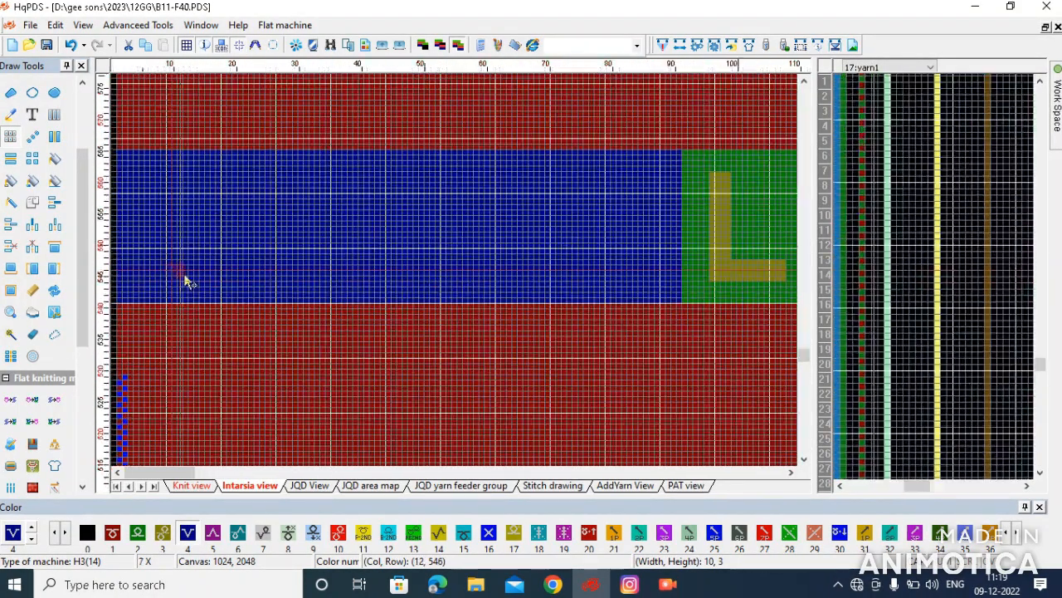
scroll(138, 308, up, 1)
drag(130, 316, 564, 270)
scroll(477, 274, up, 1)
scroll(459, 279, down, 4)
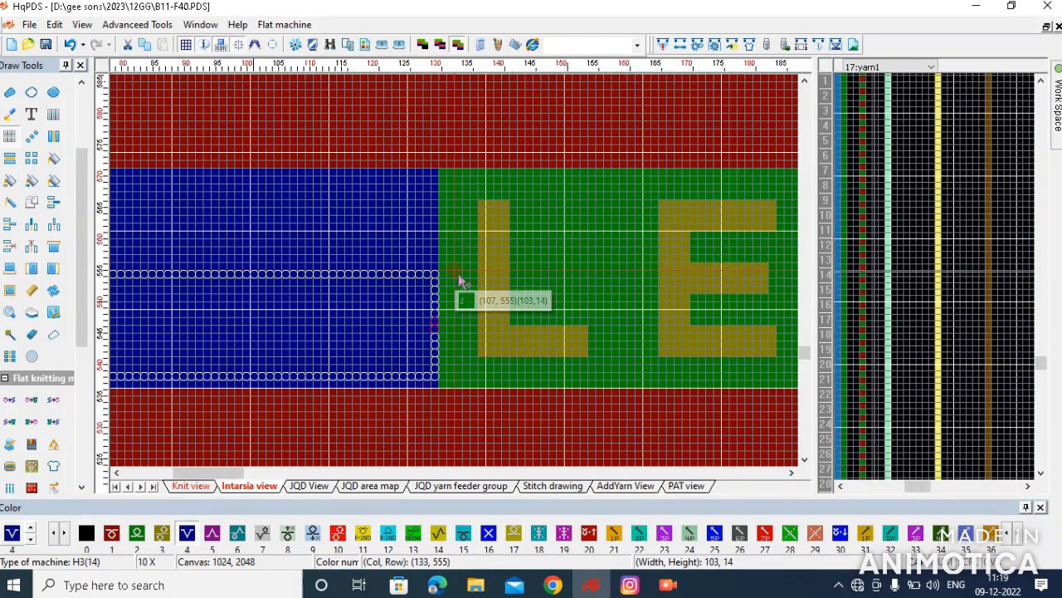
Measure the width of the color 15 band from the logo block to the fabric edge
scroll(606, 319, up, 2)
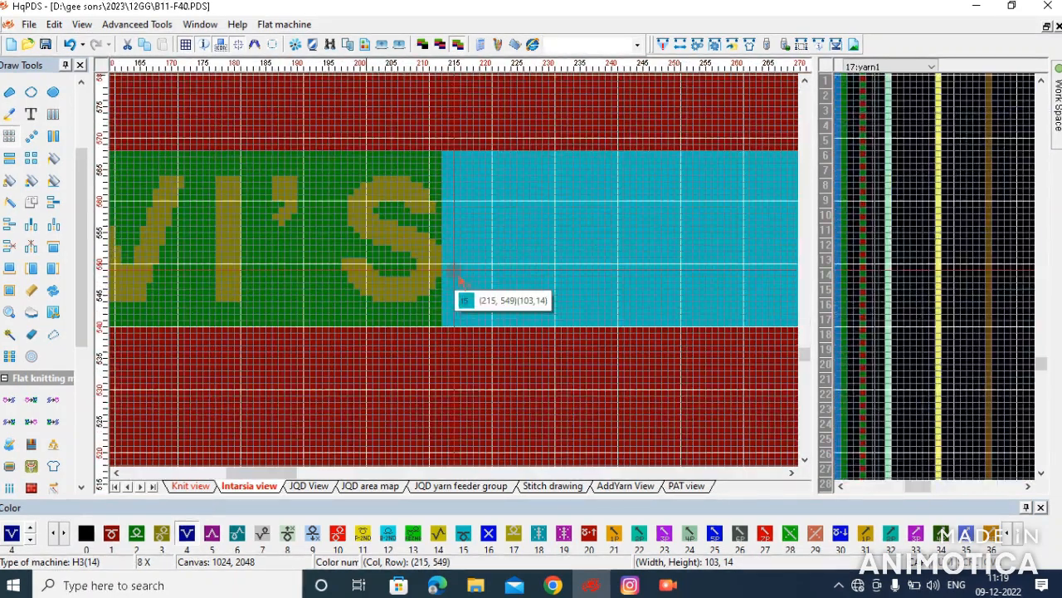
drag(441, 288, 613, 270)
scroll(613, 270, down, 1)
drag(318, 289, 644, 270)
scroll(640, 265, up, 1)
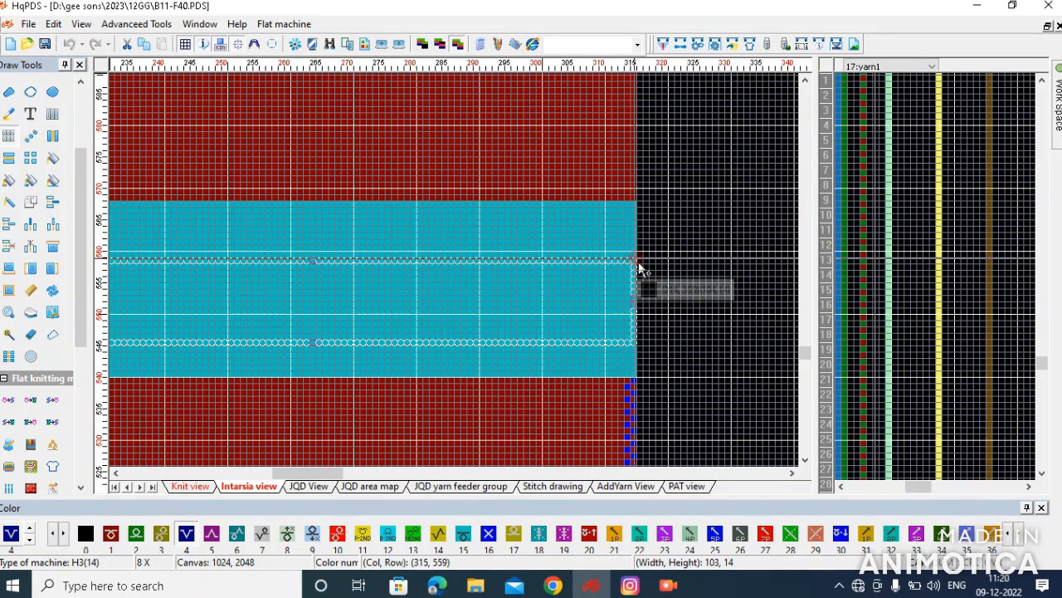
scroll(439, 273, down, 4)
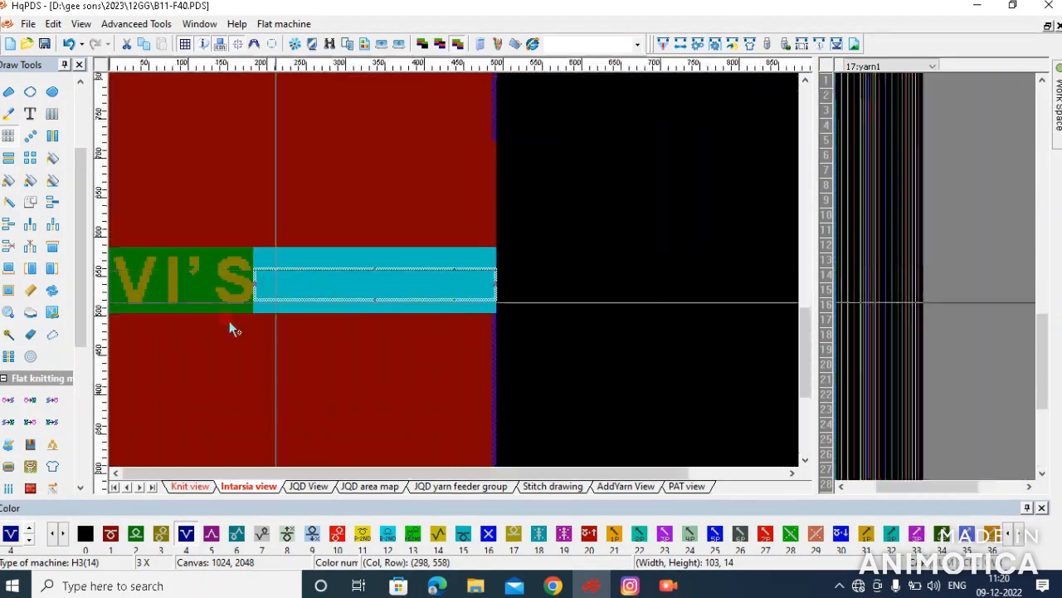
drag(217, 241, 226, 230)
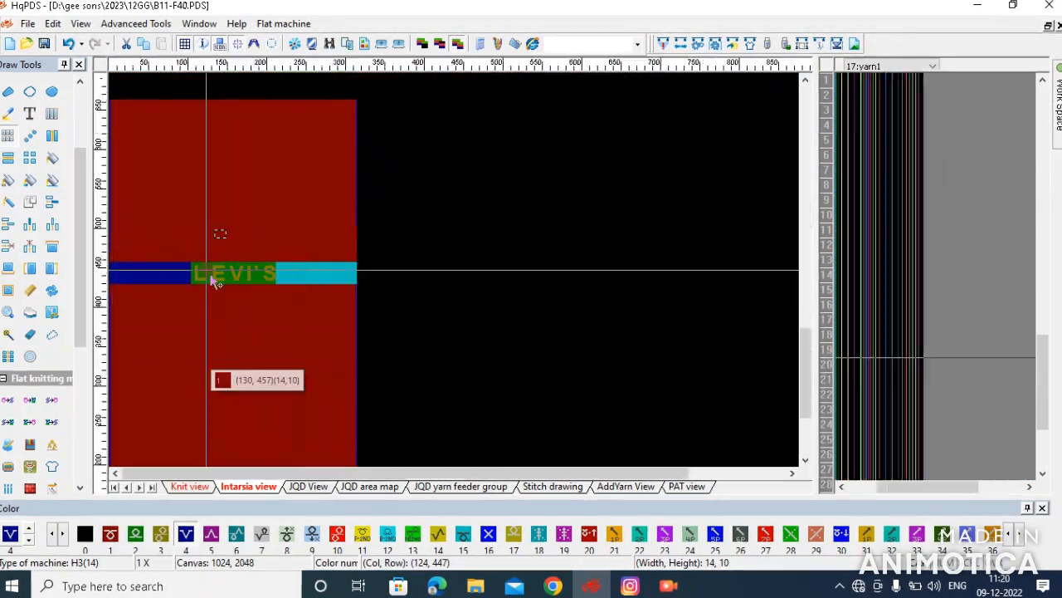
Set the weave mode of row 541 to 171 : Multicolor local JQD with backing 18 : Mesh, and enter 1 in the third weave mode column
scroll(209, 399, down, 3)
scroll(203, 332, down, 2)
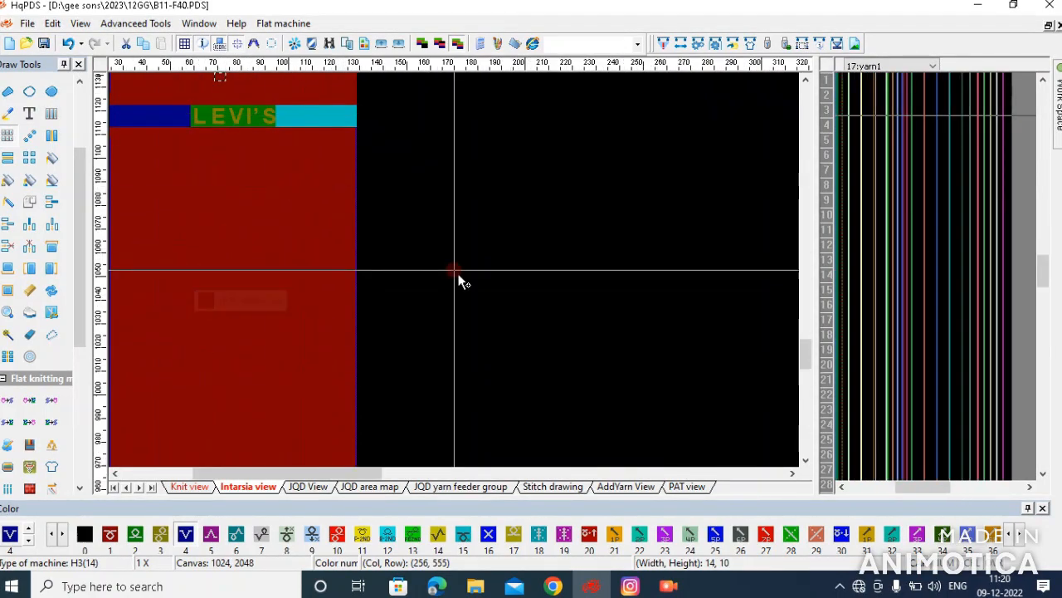
scroll(536, 305, up, 2)
scroll(535, 305, up, 4)
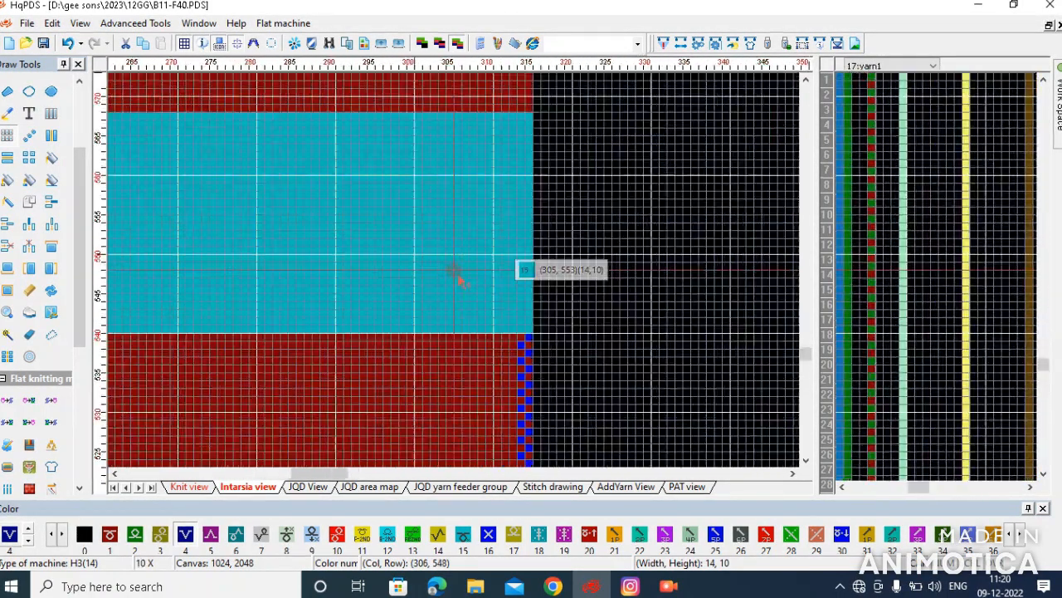
scroll(455, 273, up, 2)
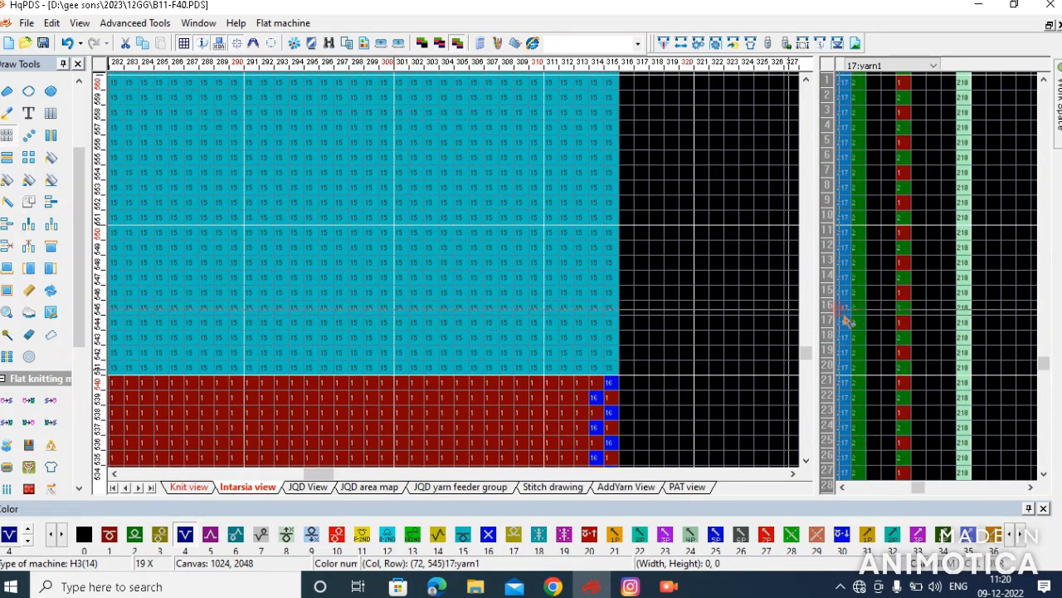
scroll(846, 348, up, 2)
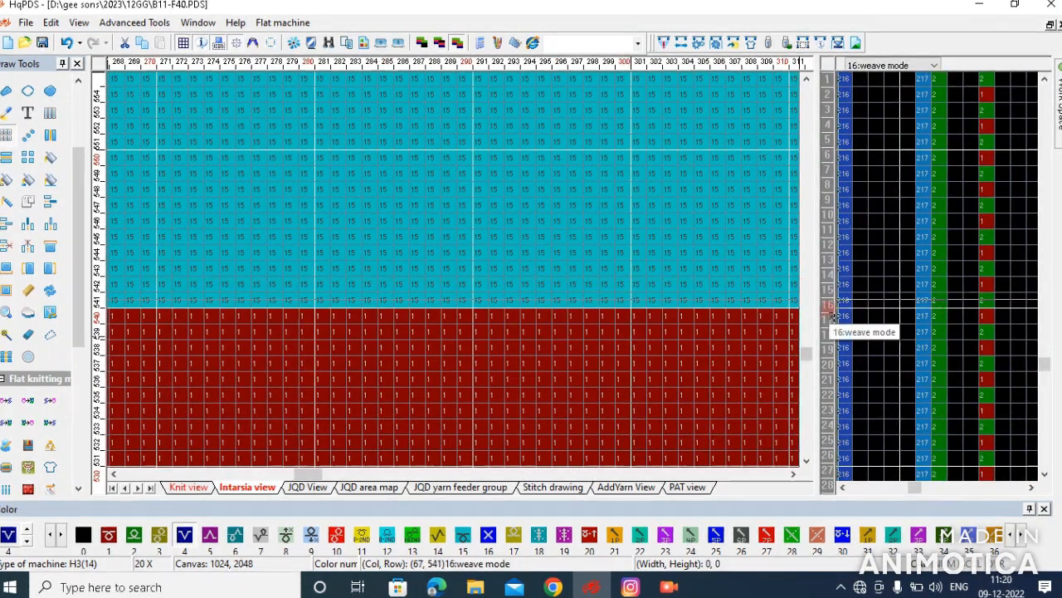
right_click(846, 289)
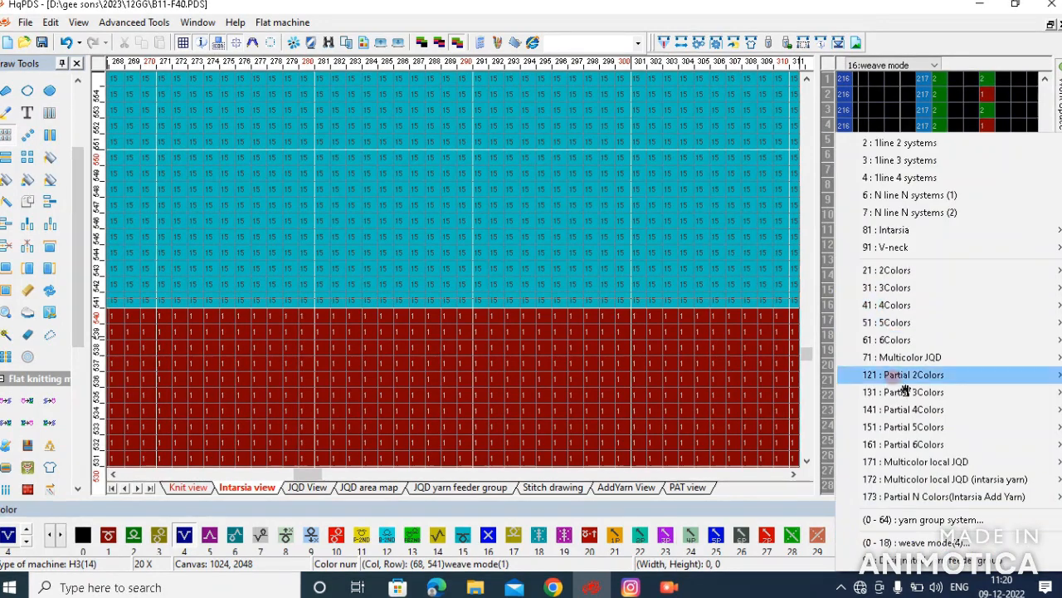
mouse_move(903, 444)
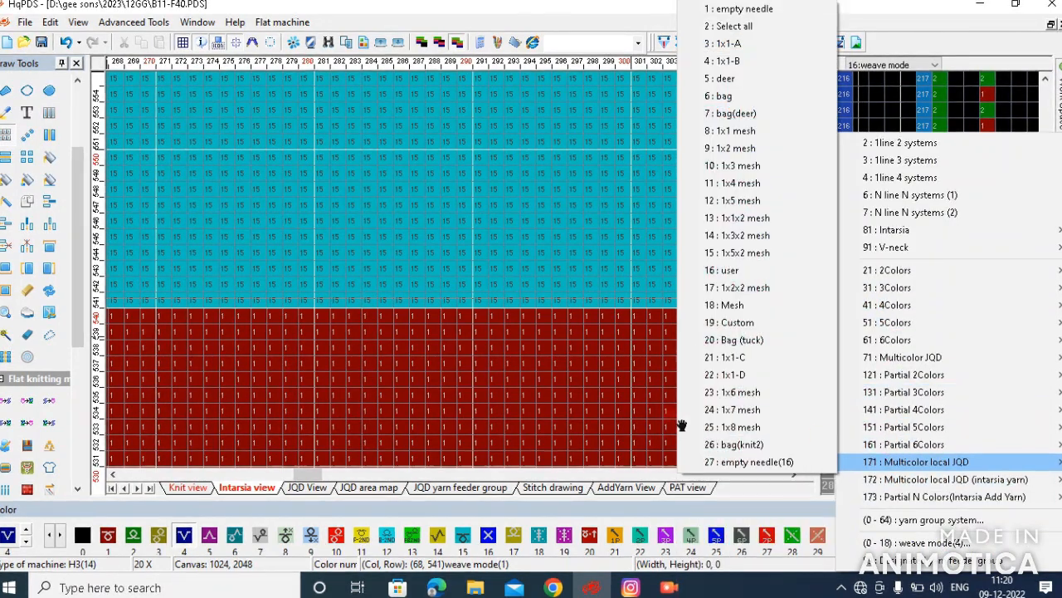
click(68, 145)
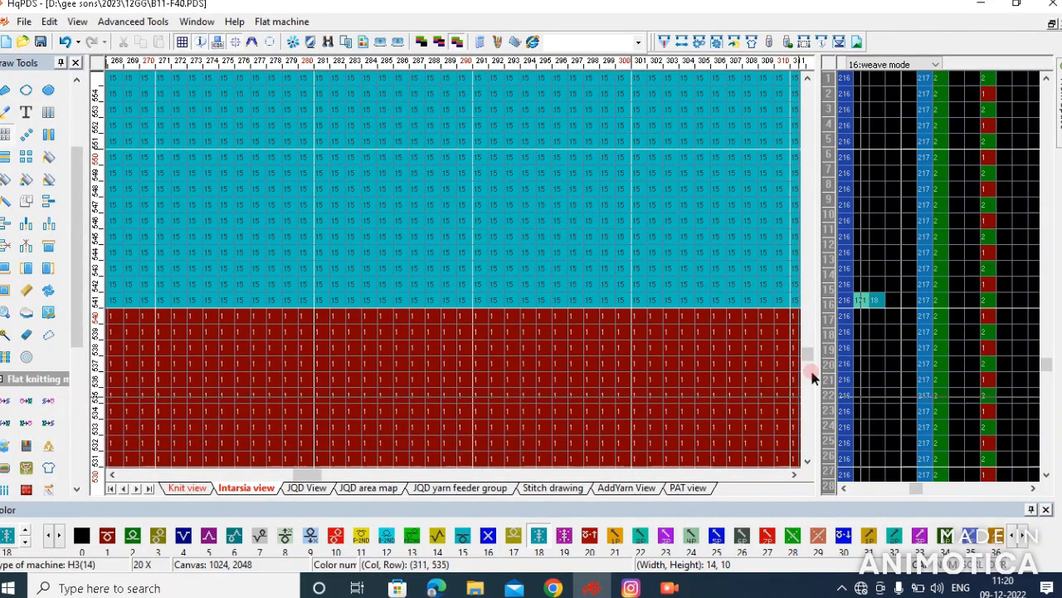
click(901, 307)
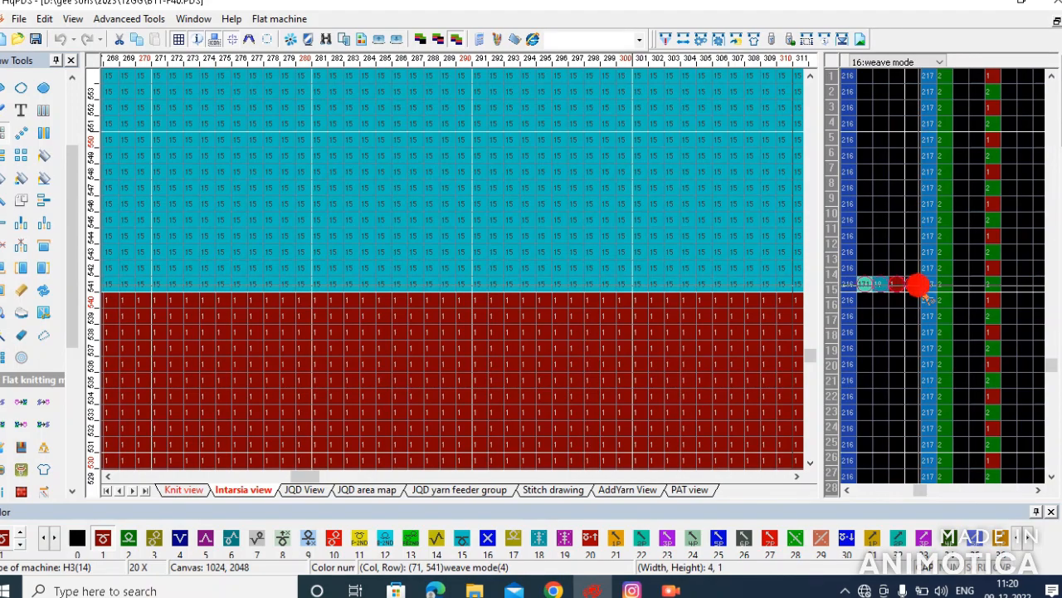
Copy row 541's weave mode settings up through row 569 and clear the yarn1 feeder entry beside them for those rows
scroll(452, 274, down, 5)
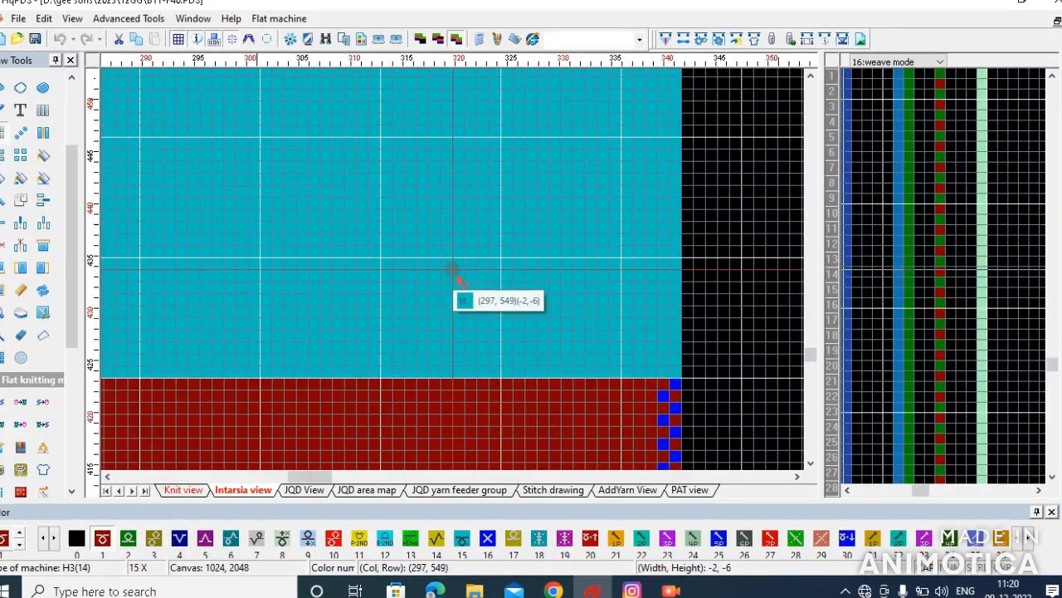
scroll(453, 269, up, 1)
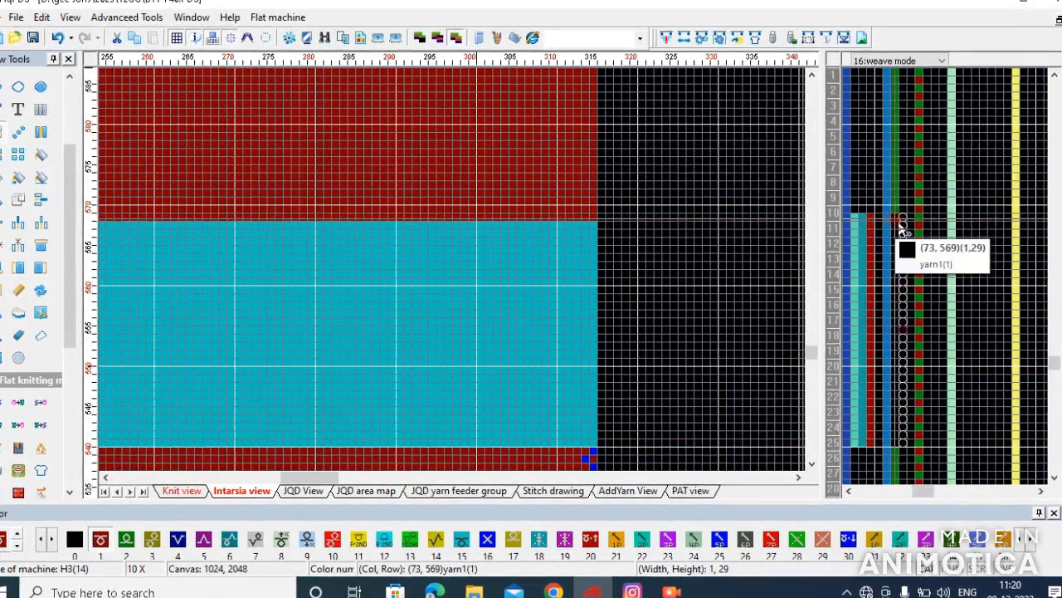
Change the yarn1 feeder from 2 to 4 for the plain rows below the logo band
scroll(451, 273, down, 3)
scroll(451, 273, up, 3)
scroll(451, 273, up, 1)
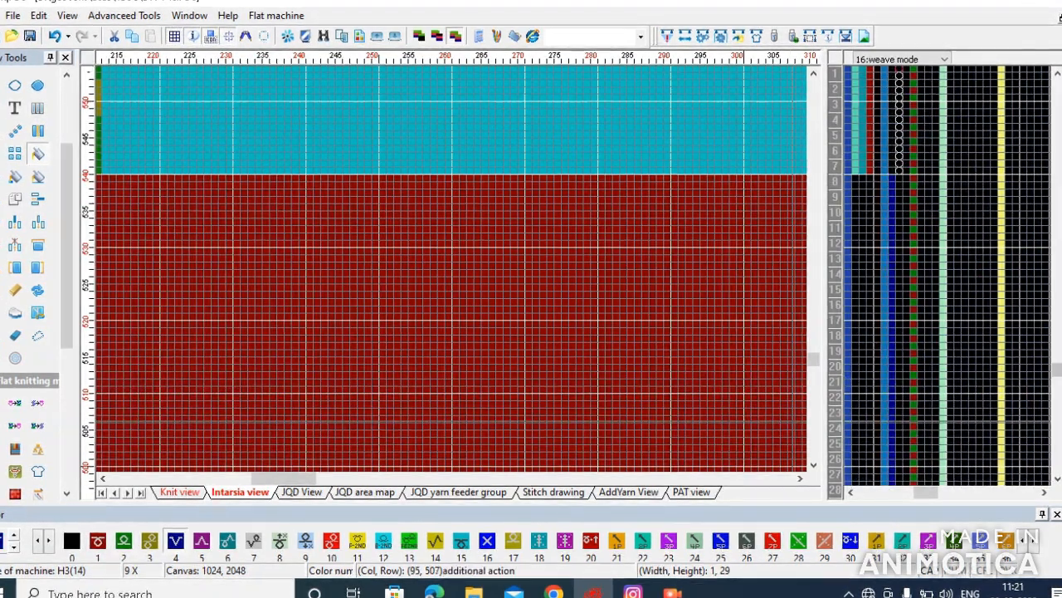
Select the full logo band in Intarsia view across the fabric's width, 314 columns by 28 rows
mouse_move(1058, 371)
mouse_down()
mouse_move(1058, 452)
mouse_move(1059, 373)
mouse_up()
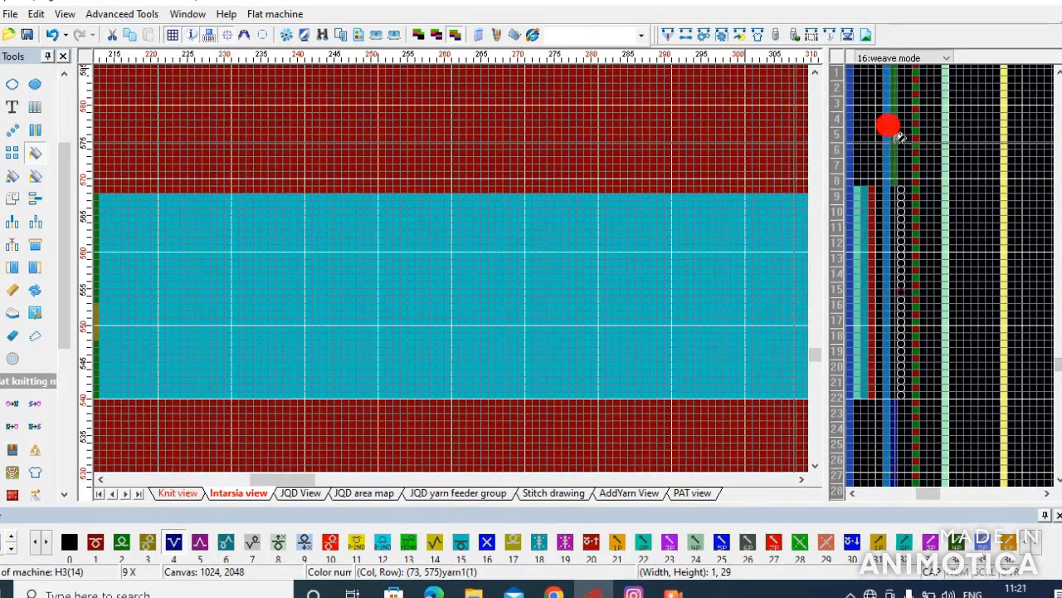
scroll(612, 248, down, 2)
scroll(453, 261, down, 3)
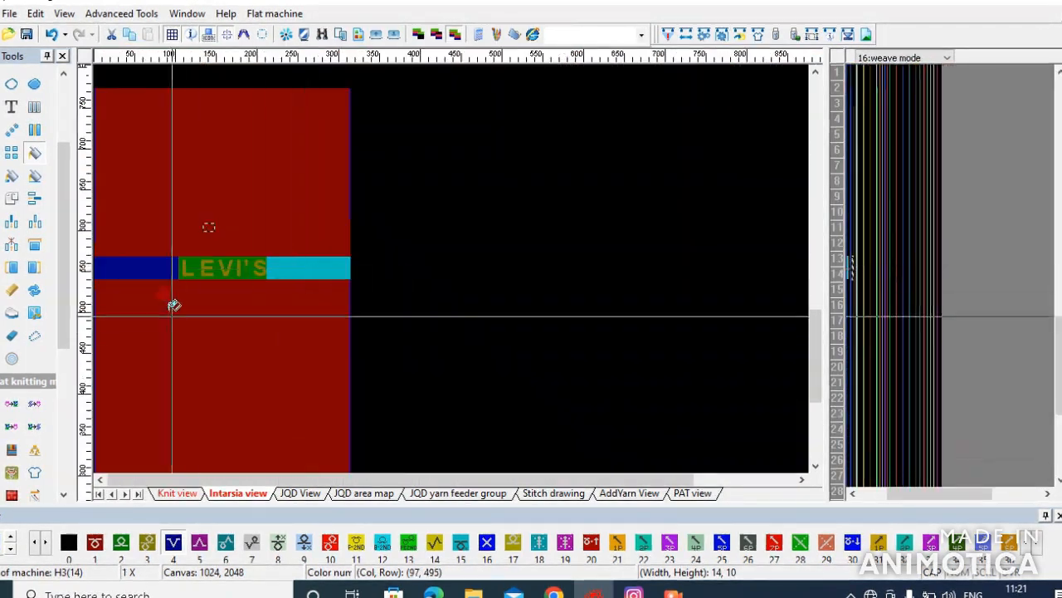
scroll(254, 264, up, 3)
scroll(131, 320, up, 3)
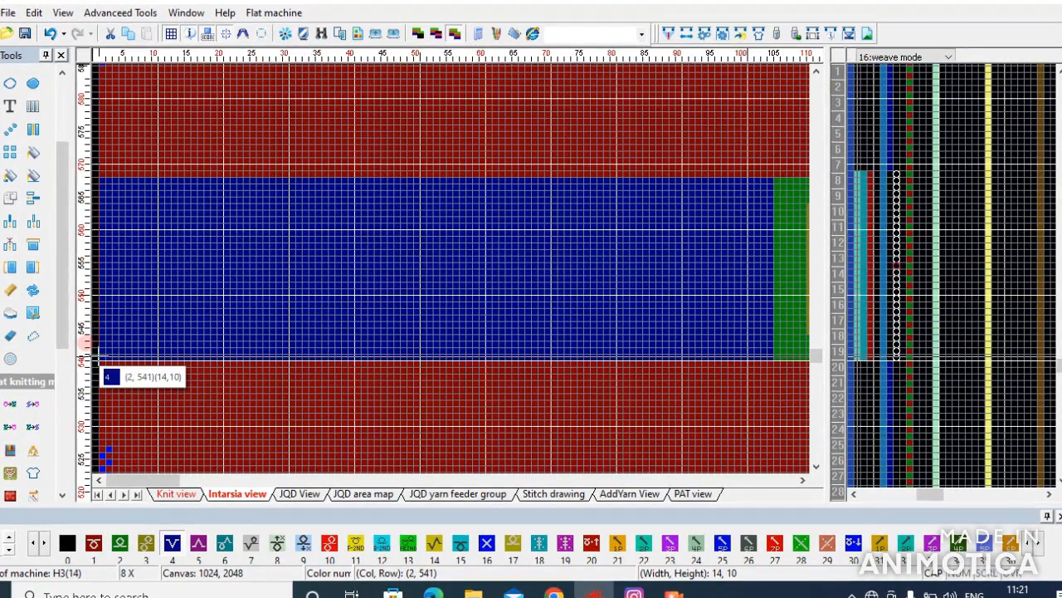
drag(98, 357, 345, 271)
scroll(681, 266, down, 1)
scroll(367, 256, down, 3)
scroll(439, 266, up, 4)
drag(450, 269, 494, 177)
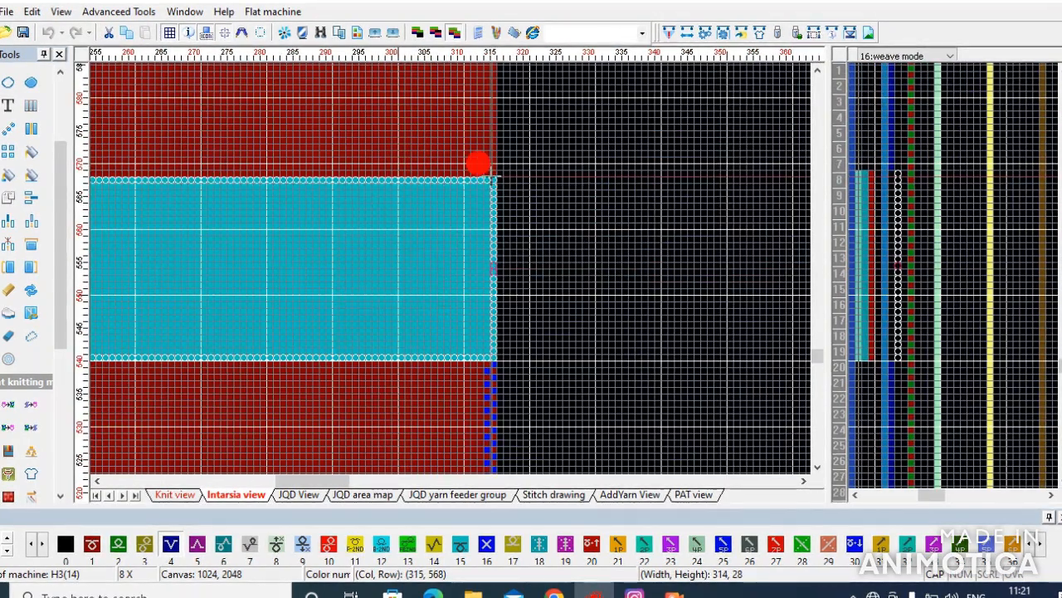
Copy the selected band to JQD View and open that view
right_click(327, 225)
mouse_move(387, 426)
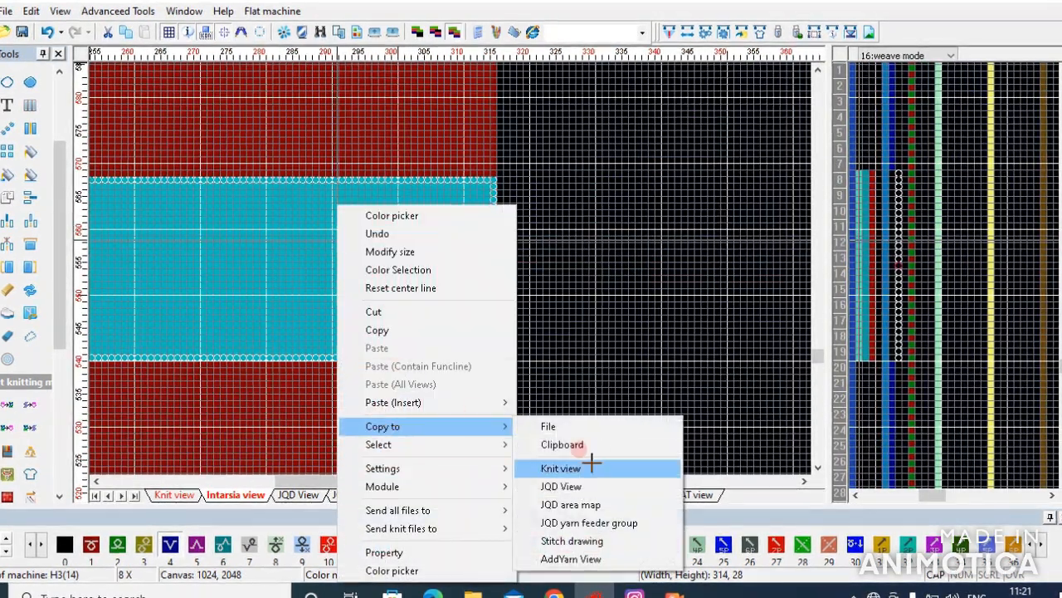
click(564, 486)
click(286, 496)
click(320, 289)
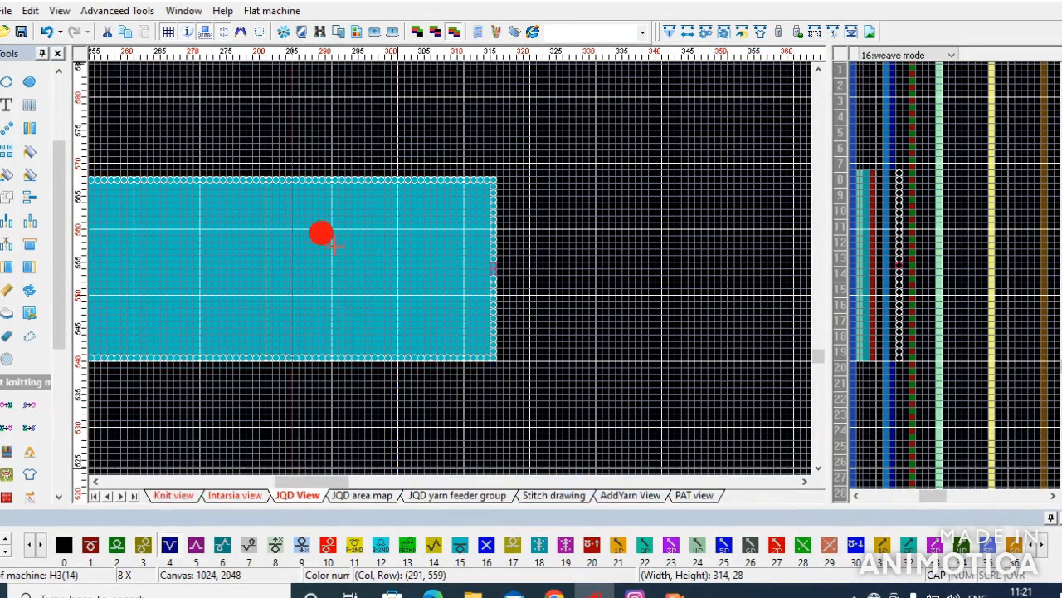
Fill the side areas on both sides of the LEVI'S block with color 1, and clear them with color 0
scroll(448, 266, down, 3)
scroll(434, 285, up, 1)
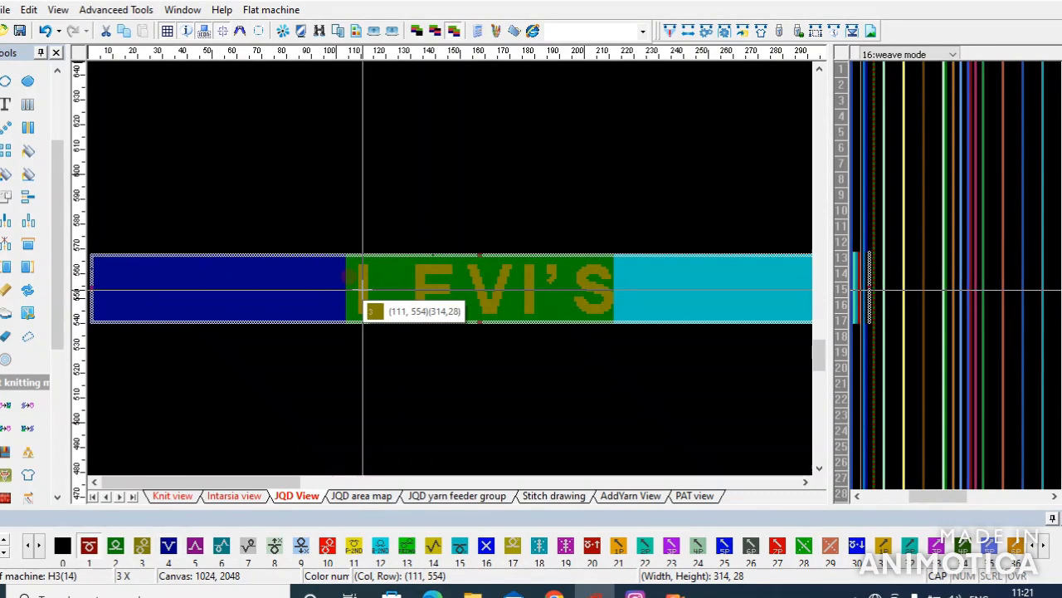
click(290, 308)
click(724, 295)
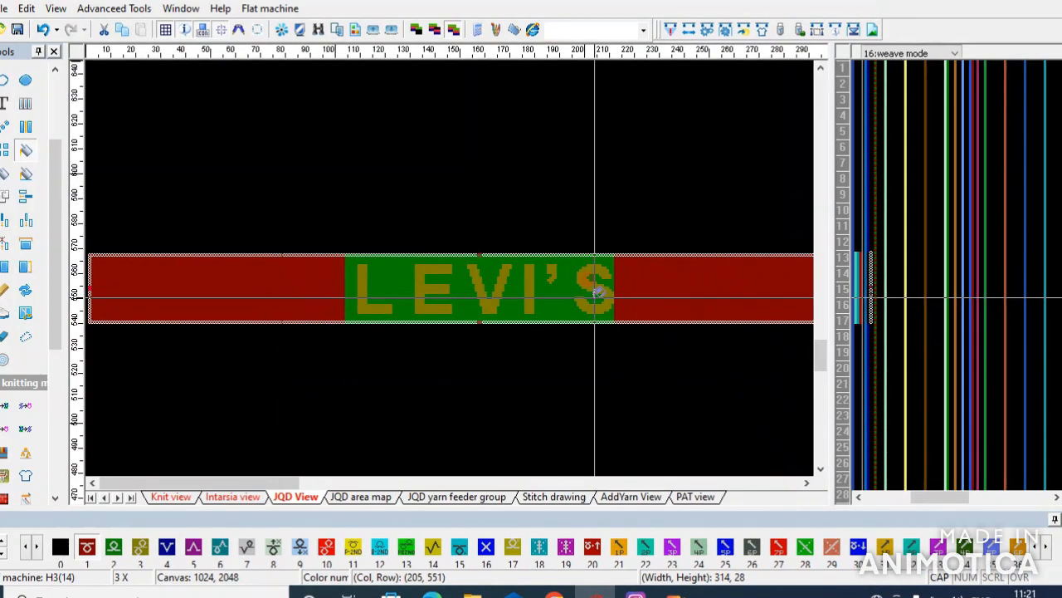
click(634, 266)
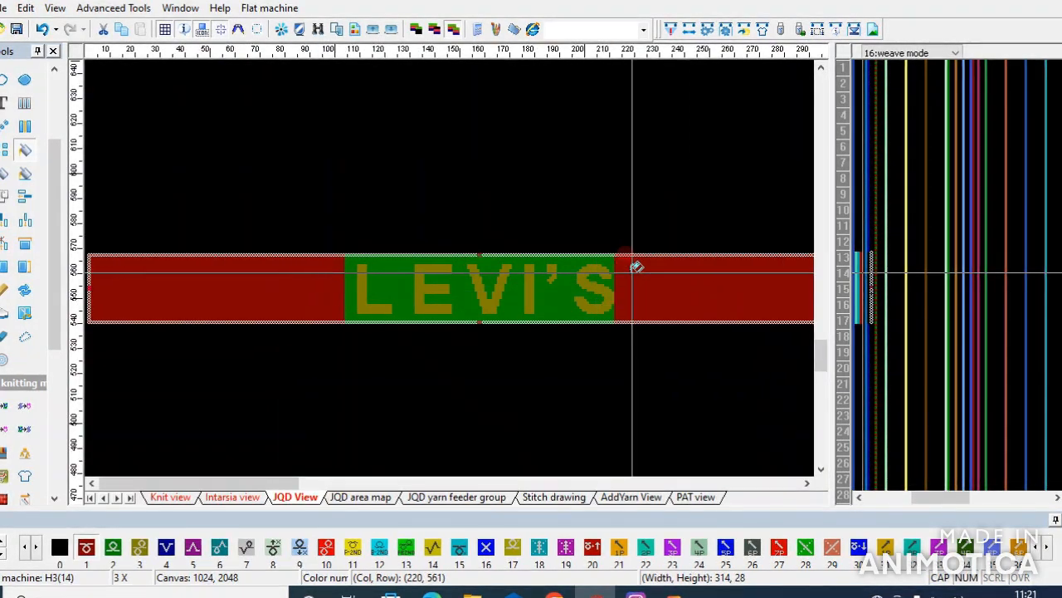
click(299, 277)
scroll(486, 308, up, 3)
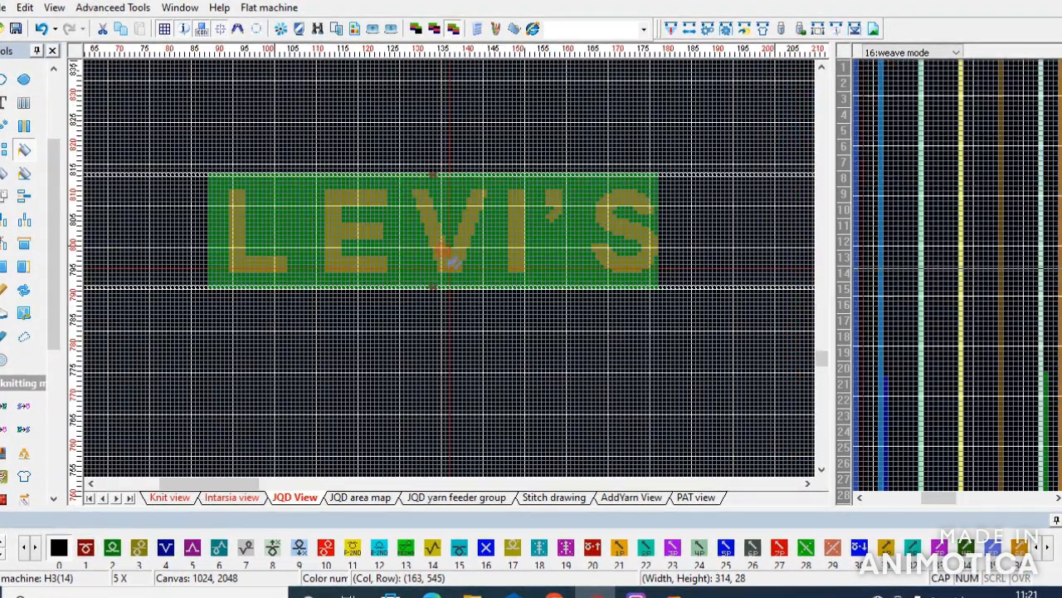
Turn the whole LEVI'S block into color 18 by filling the V and replacing colors 3 and 2
click(426, 213)
click(388, 168)
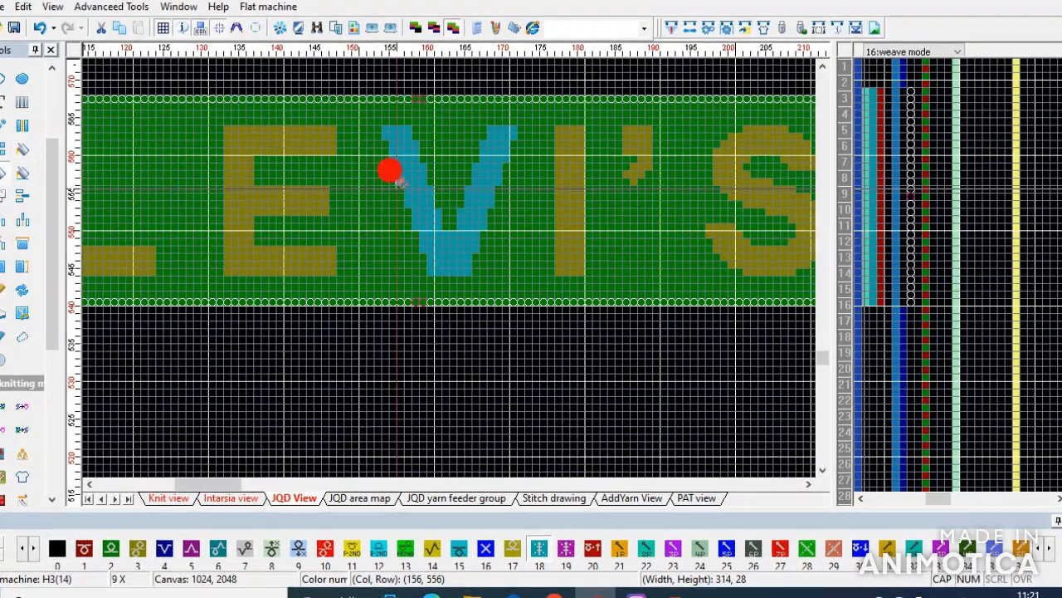
click(335, 152)
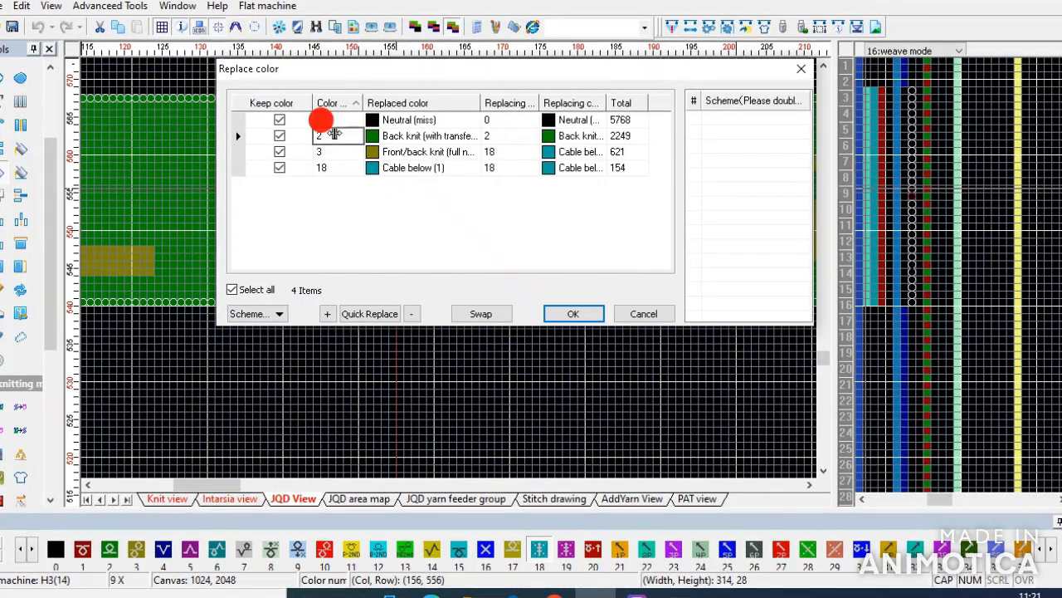
click(380, 137)
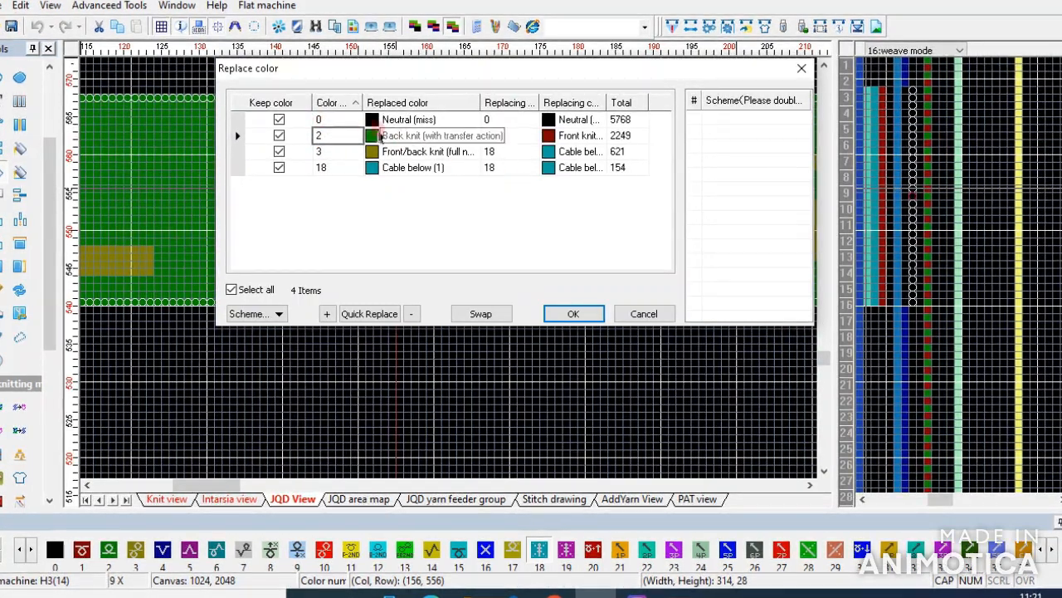
click(574, 314)
scroll(445, 256, down, 2)
scroll(262, 263, down, 5)
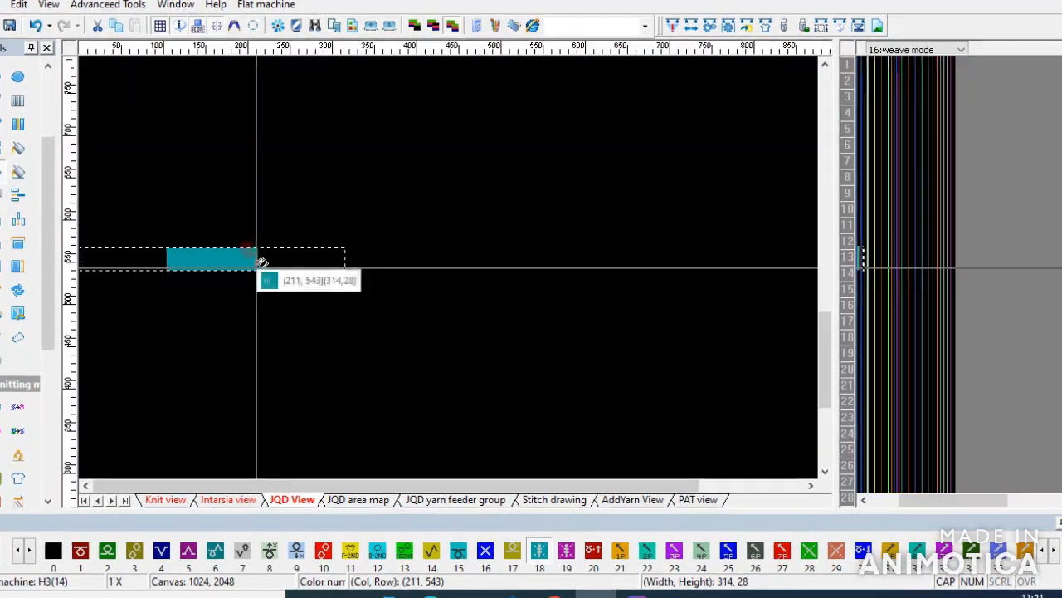
Copy the selected band from JQD View to both the JQD area map and the JQD yarn feeder group
right_click(229, 258)
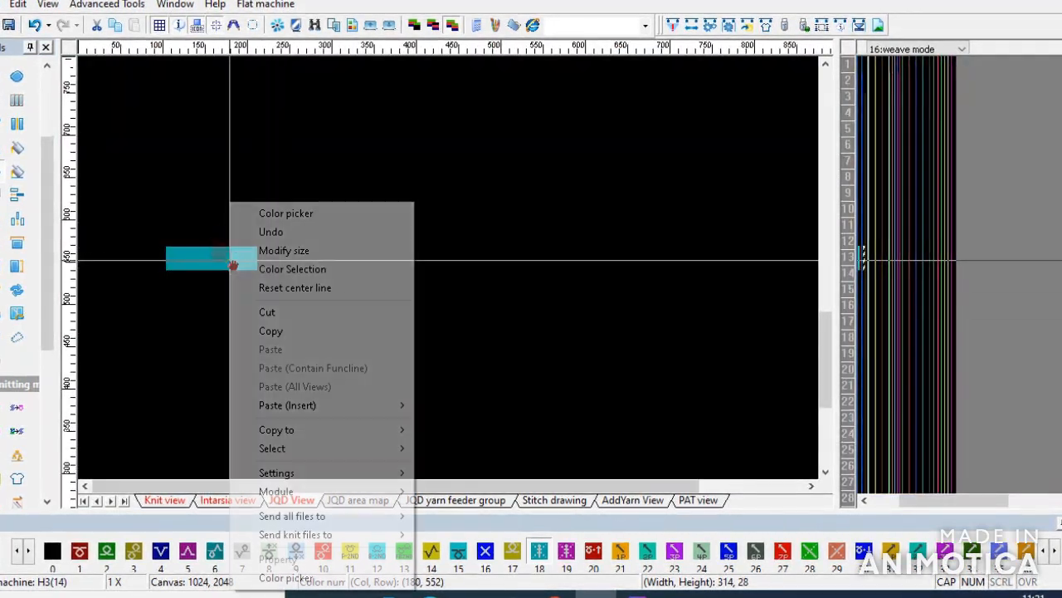
mouse_move(390, 429)
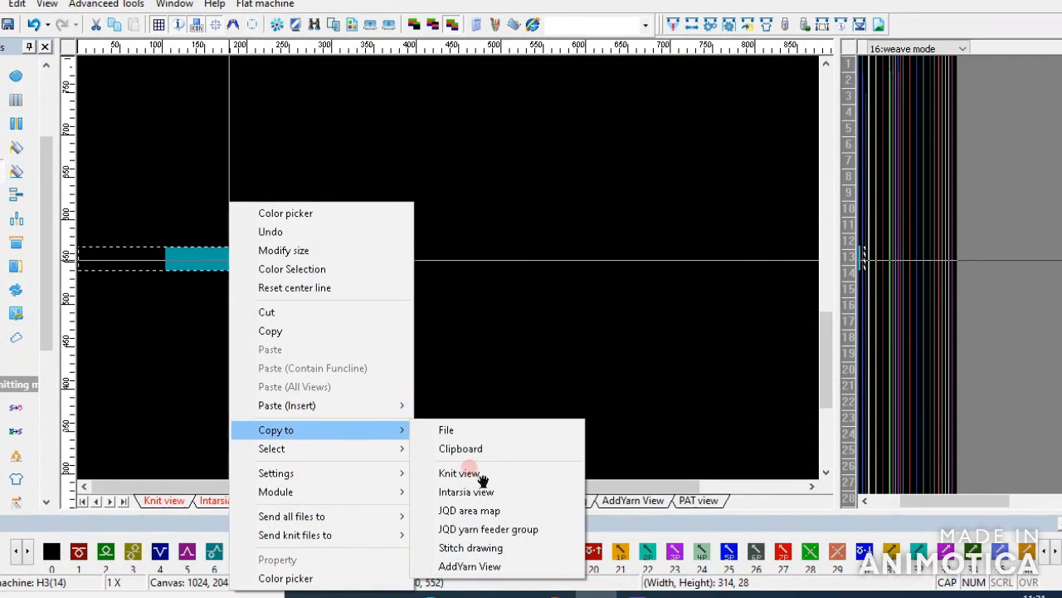
click(469, 511)
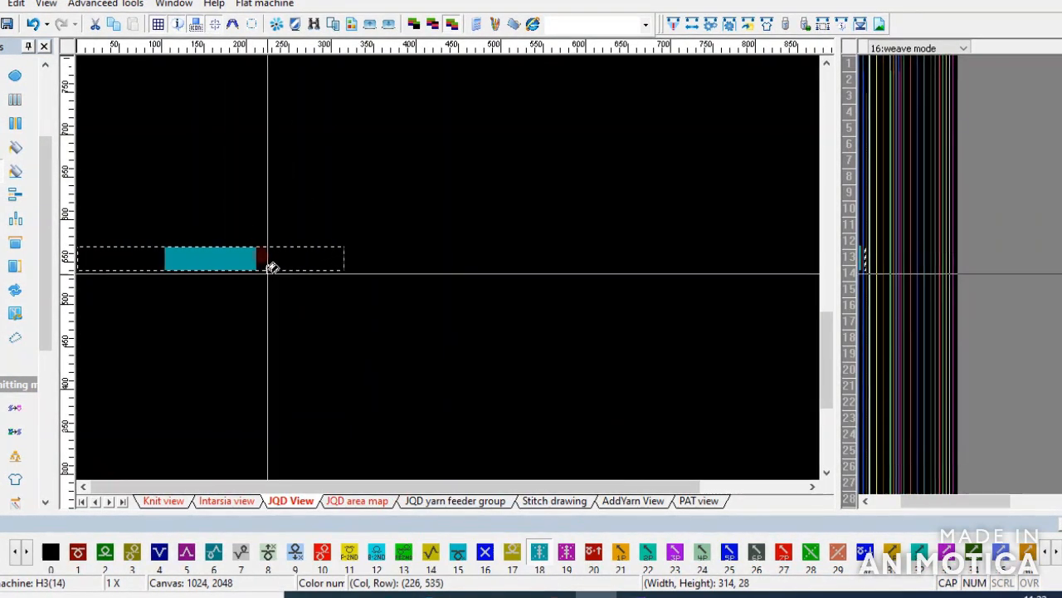
right_click(266, 259)
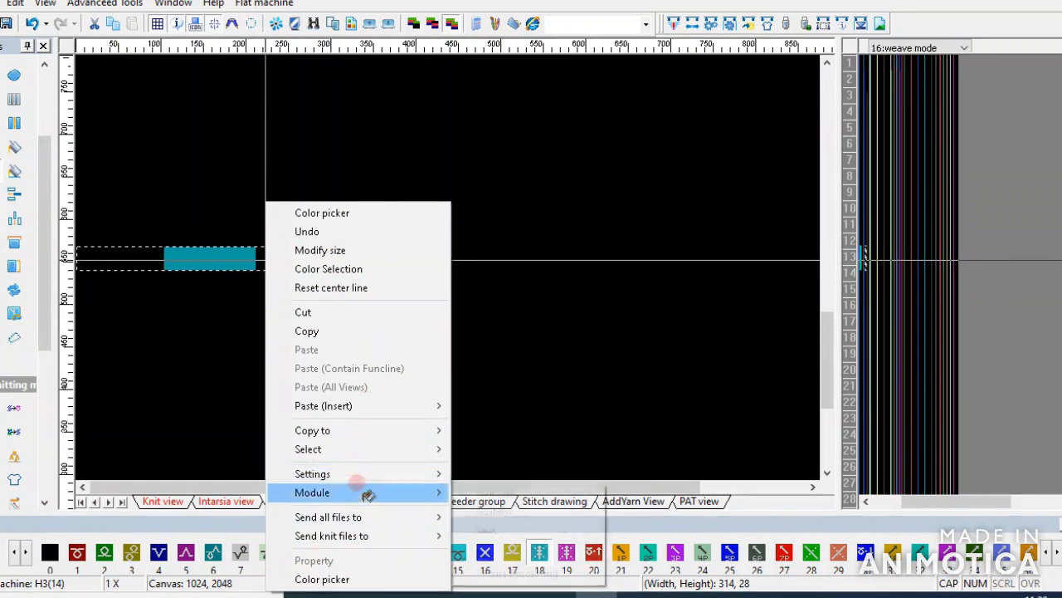
mouse_move(357, 423)
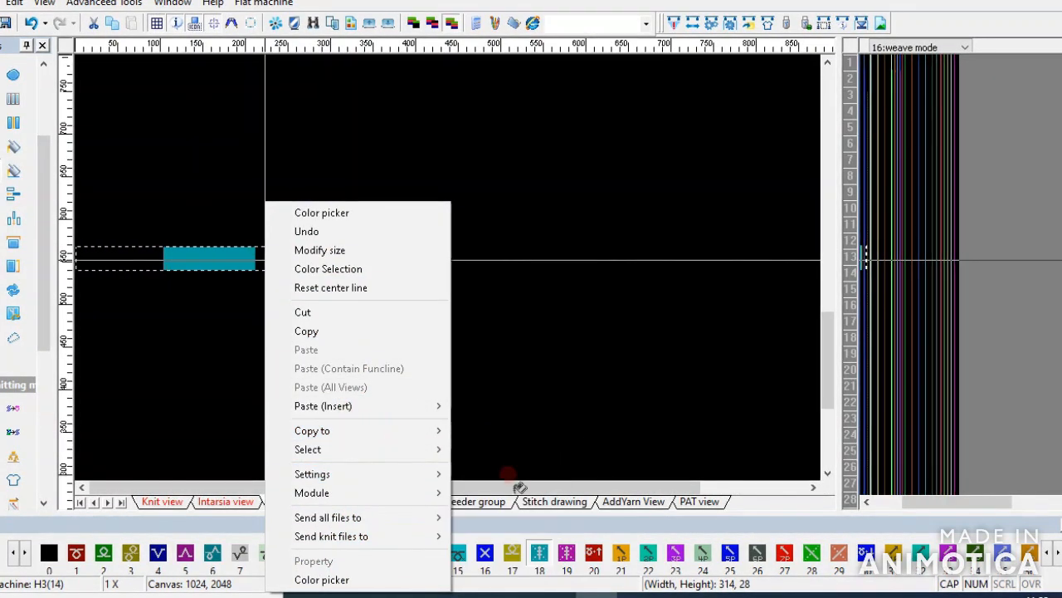
click(531, 530)
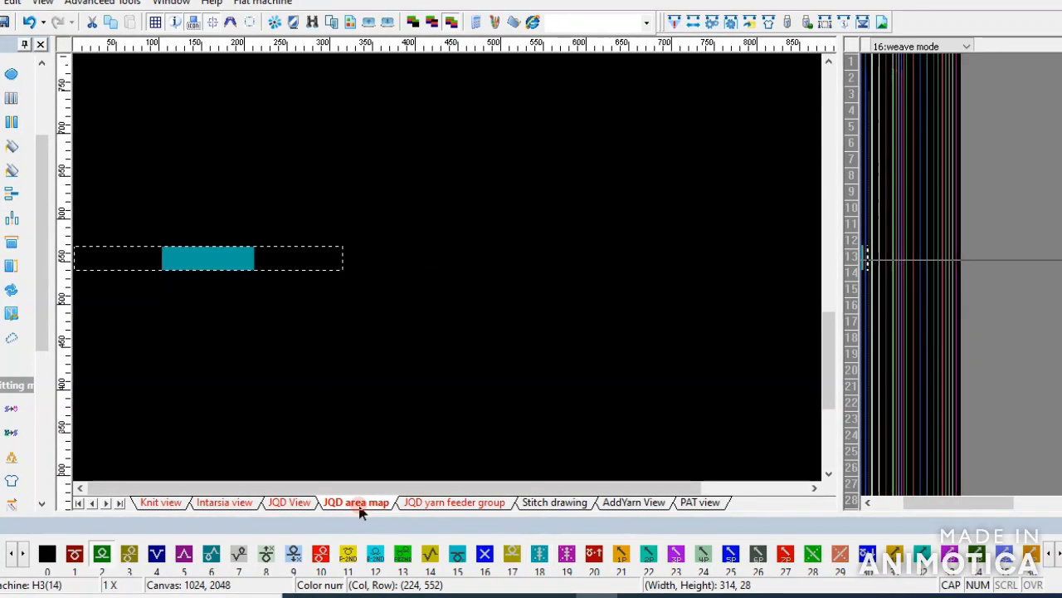
Fill the logo block with color 2 in the JQD area map and in the JQD yarn feeder group
click(212, 254)
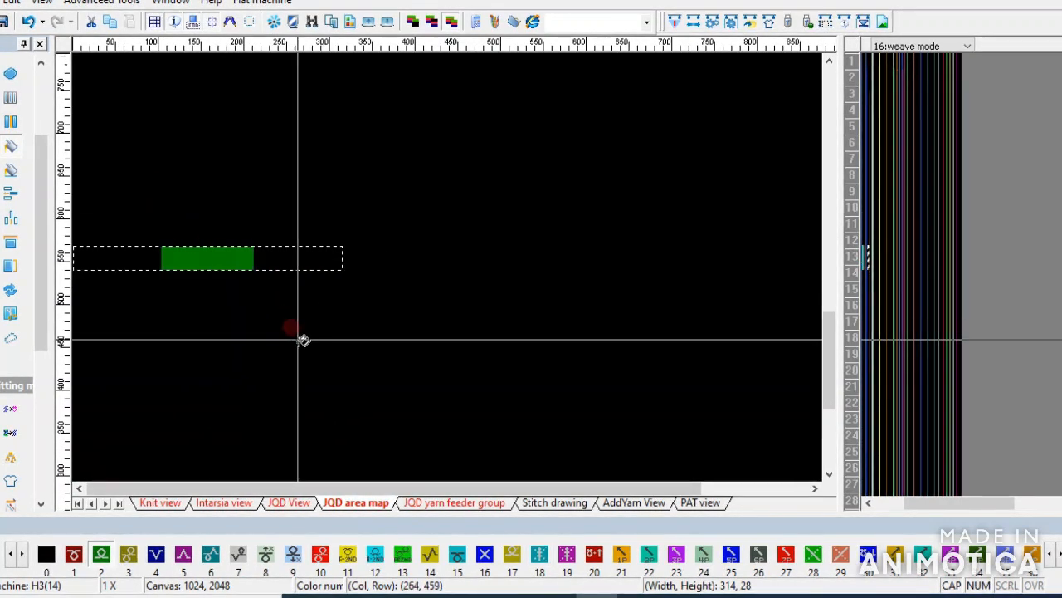
click(440, 504)
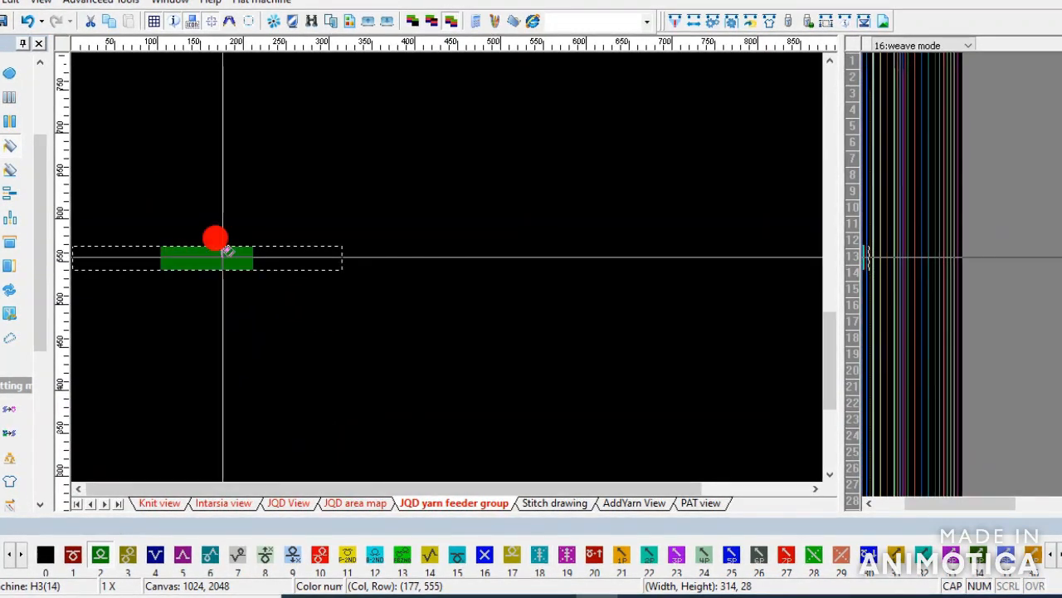
Select the fabric area in Intarsia view from just above the rib past its upper edge, 375 columns by 719 rows
click(555, 502)
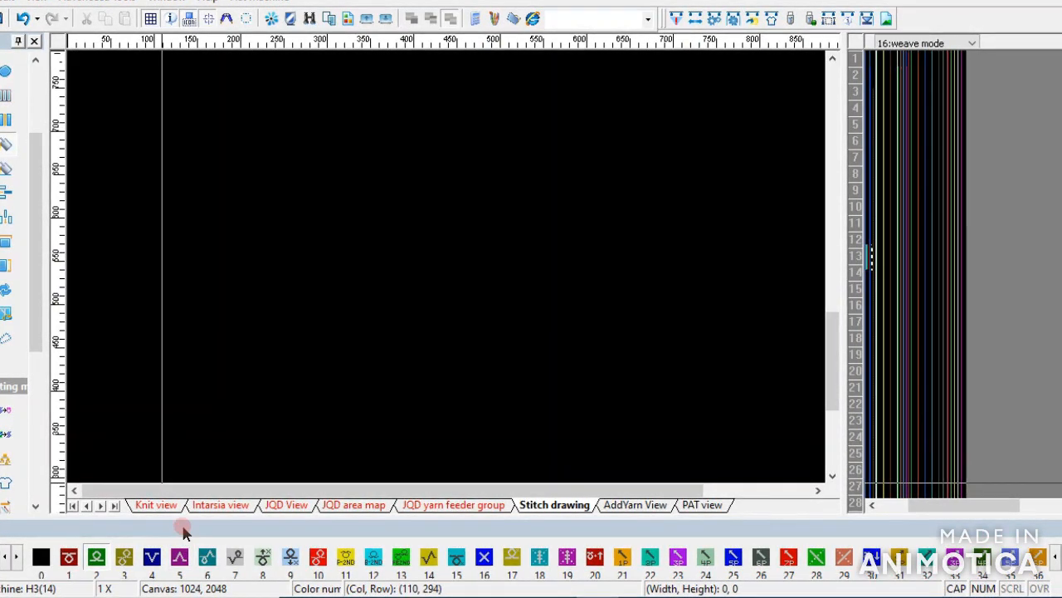
click(236, 508)
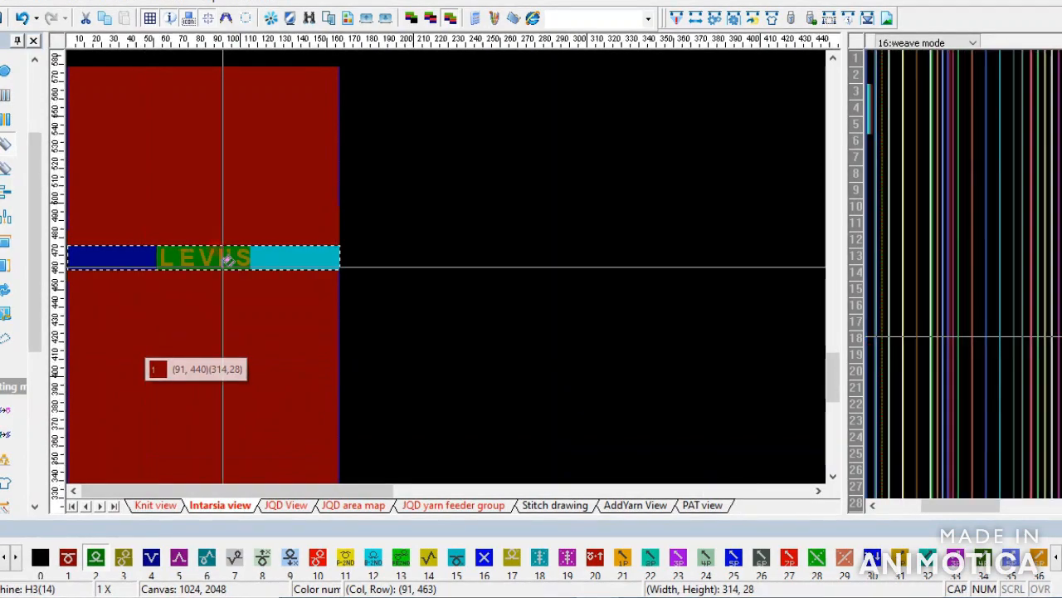
scroll(156, 323, down, 3)
scroll(78, 399, up, 10)
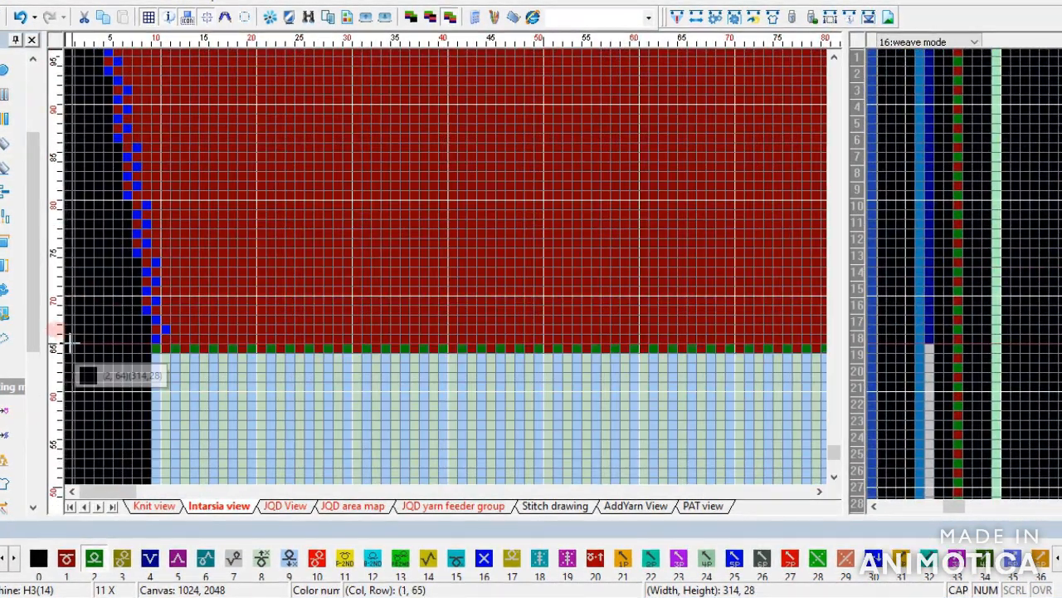
drag(70, 338, 443, 263)
scroll(545, 89, down, 2)
scroll(443, 263, down, 4)
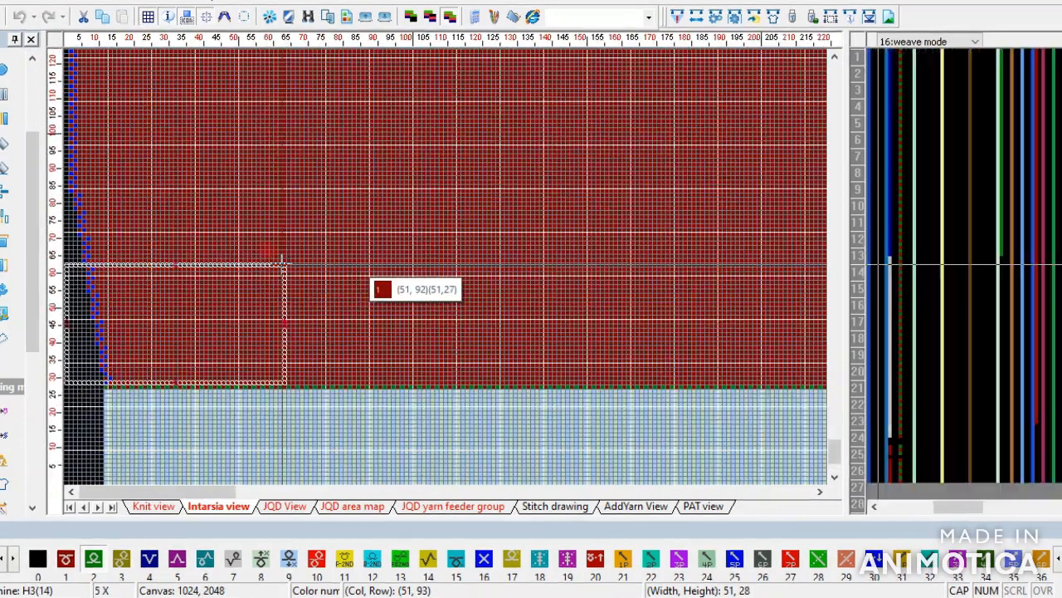
scroll(179, 319, down, 4)
drag(178, 319, 329, 121)
scroll(329, 121, up, 5)
scroll(443, 266, down, 5)
drag(329, 261, 336, 209)
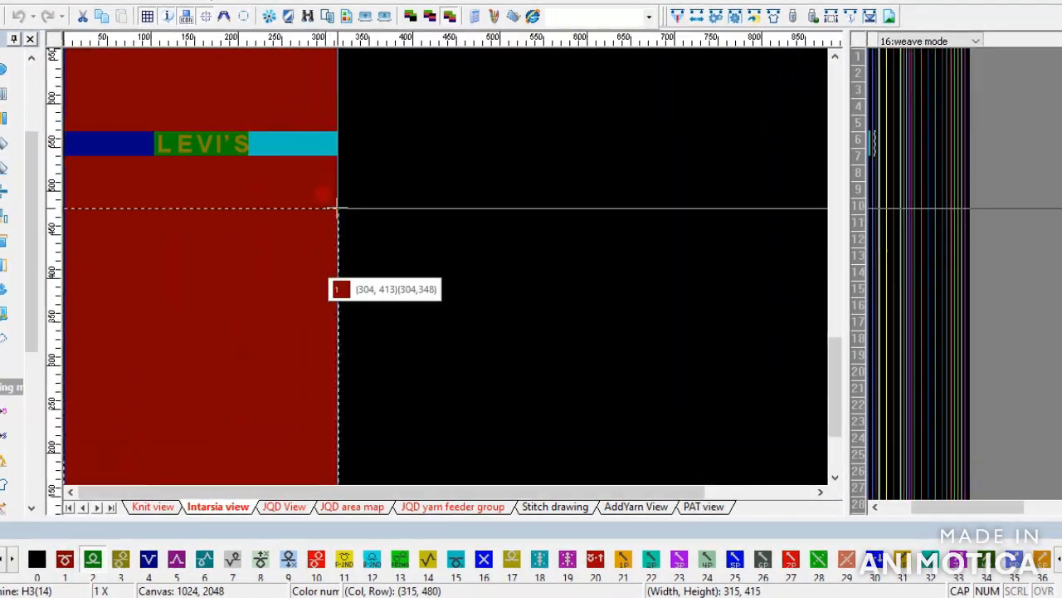
scroll(336, 208, up, 4)
scroll(443, 266, down, 4)
scroll(386, 108, down, 1)
click(386, 153)
Replace color 16 with color 1 throughout the selected fabric area
right_click(206, 249)
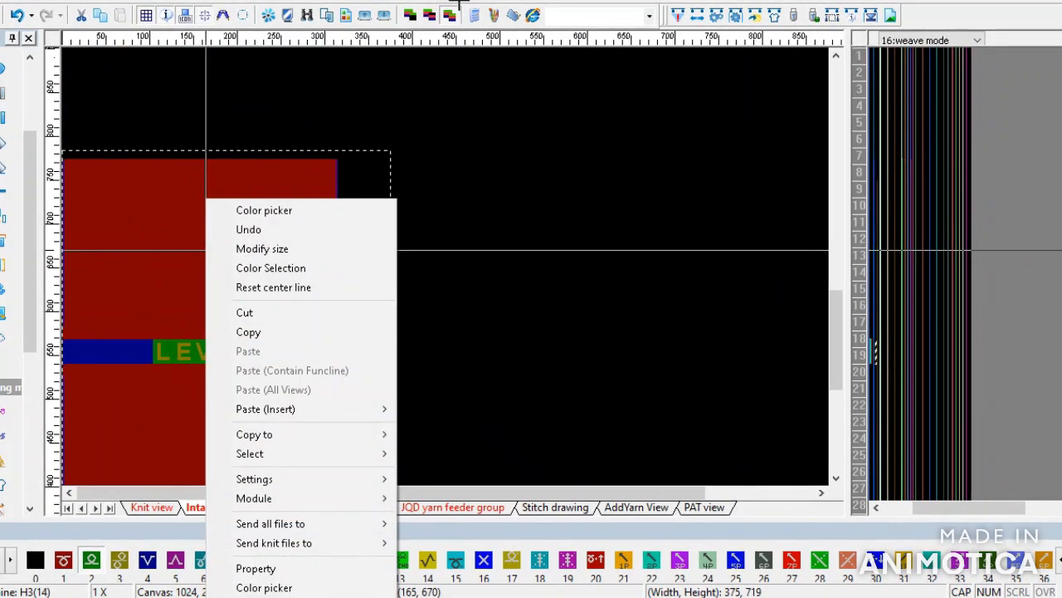
click(458, 4)
click(217, 294)
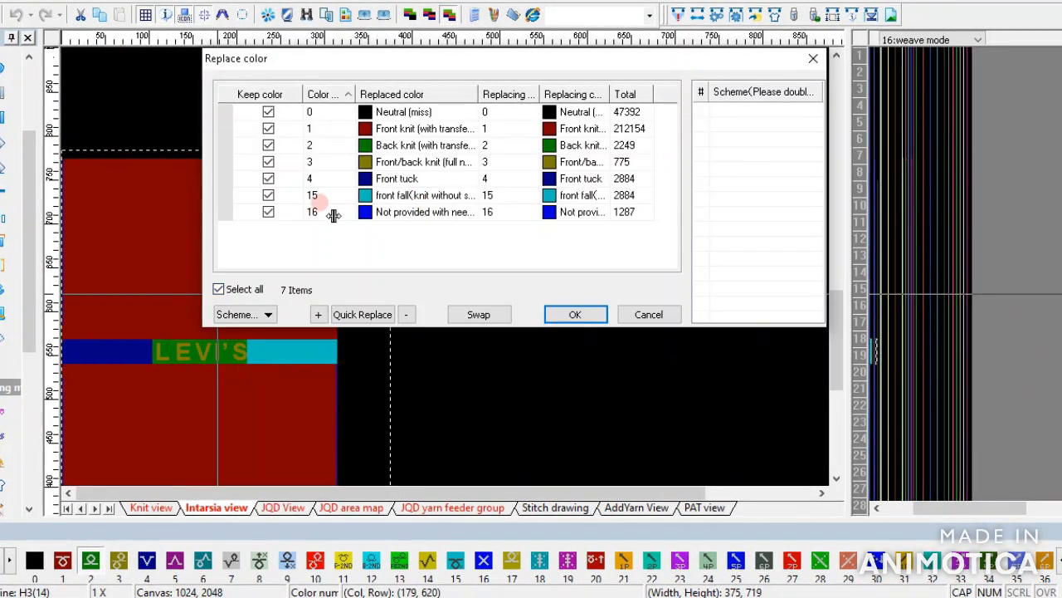
click(576, 315)
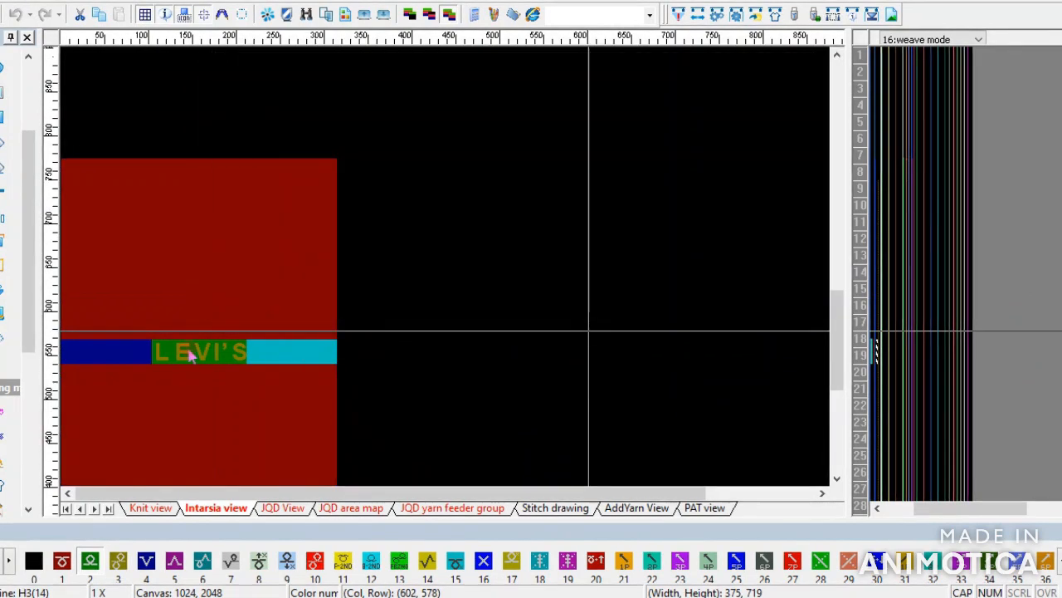
Copy the selected fabric area to Stitch drawing and open that view
right_click(164, 317)
mouse_move(249, 435)
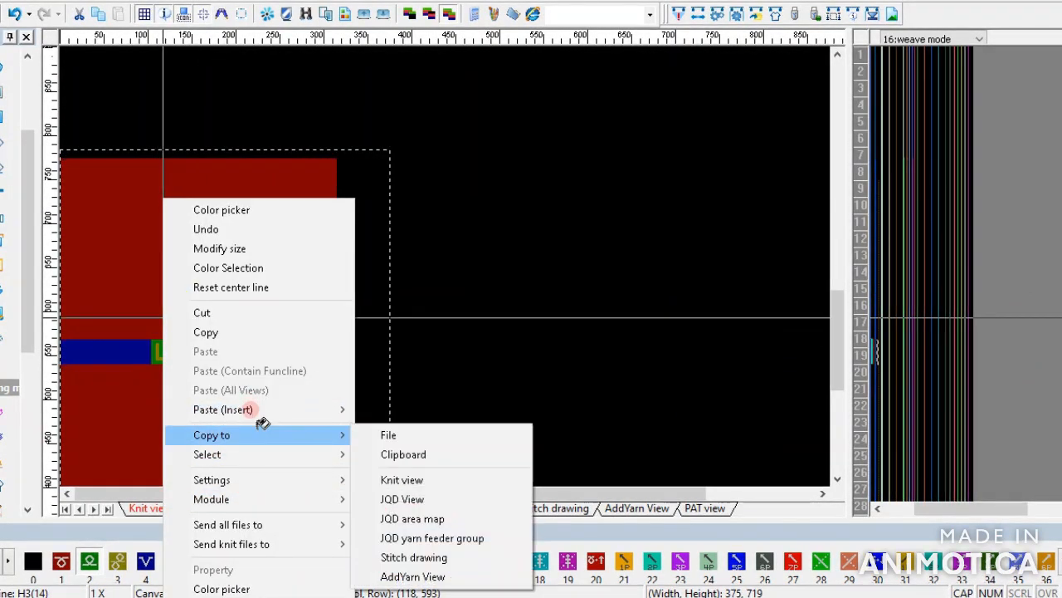
click(433, 557)
click(571, 509)
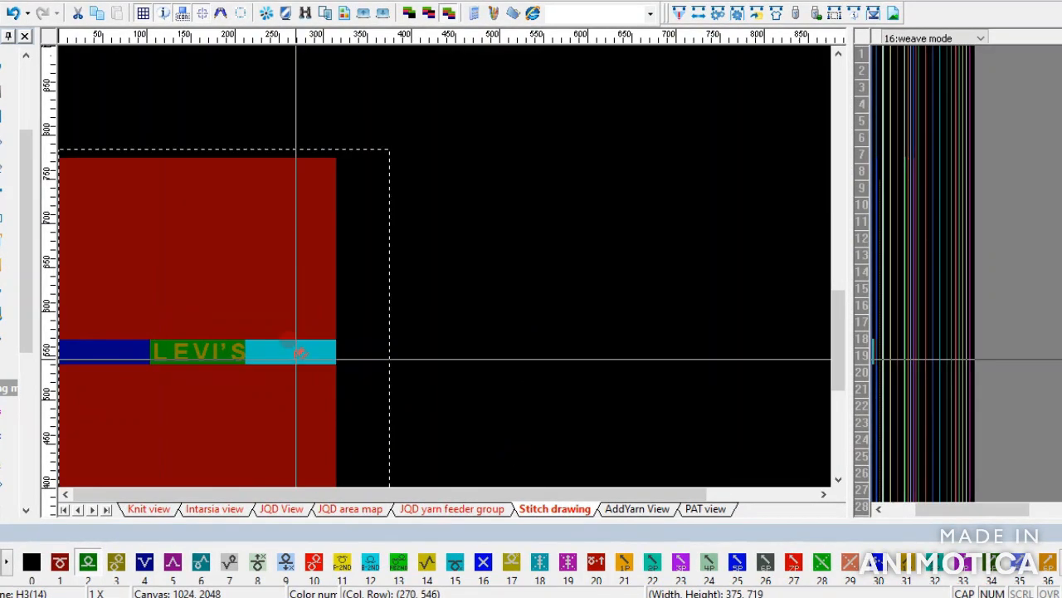
Replace colors 1, 4 and 15 with 8, and colors 2 and 3 with 9, in the Stitch drawing selection
scroll(268, 357, down, 3)
click(226, 200)
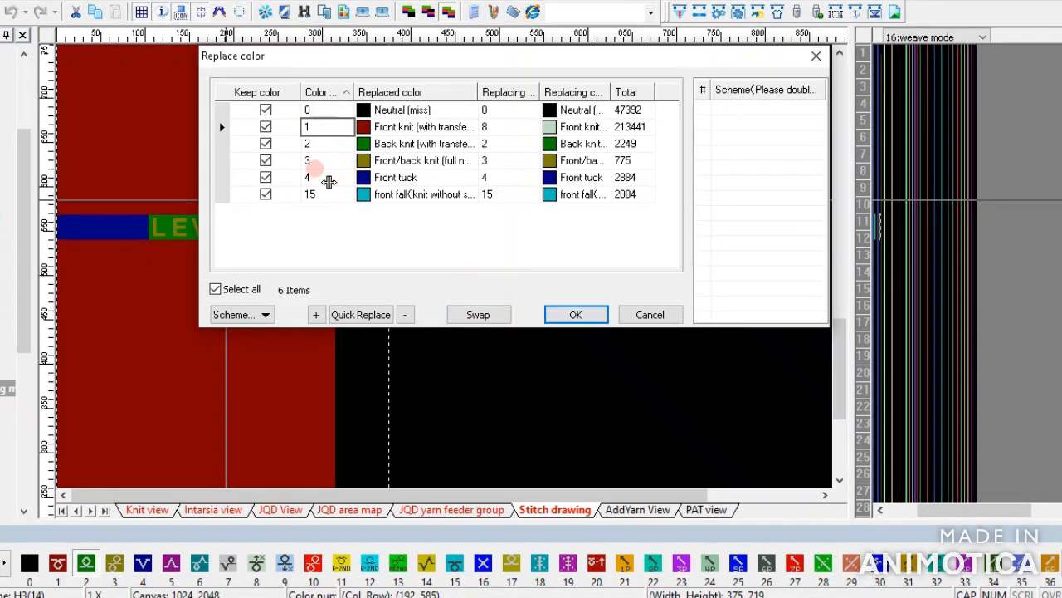
drag(332, 186, 329, 196)
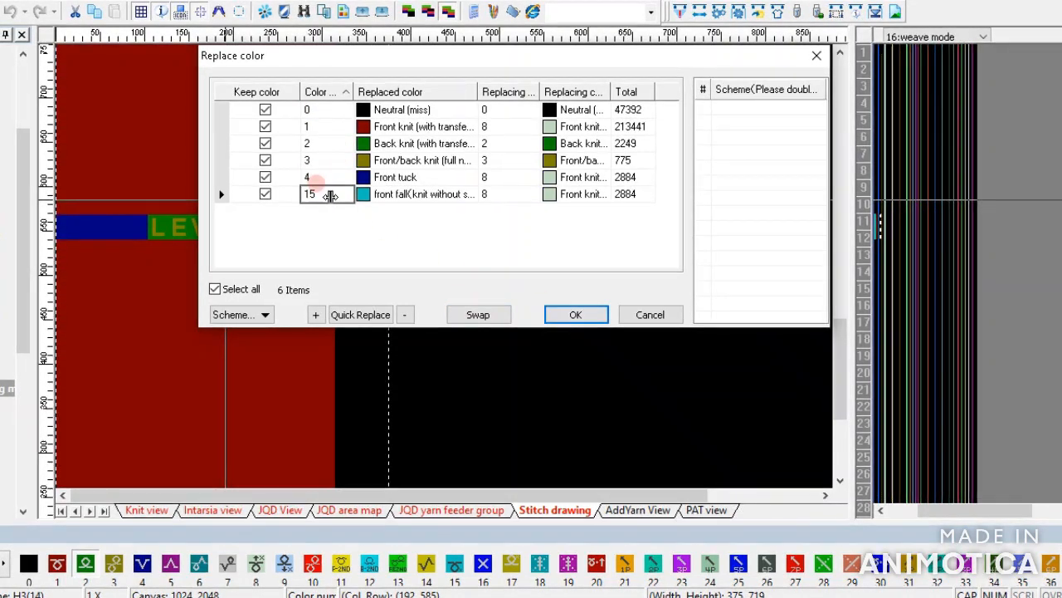
click(327, 161)
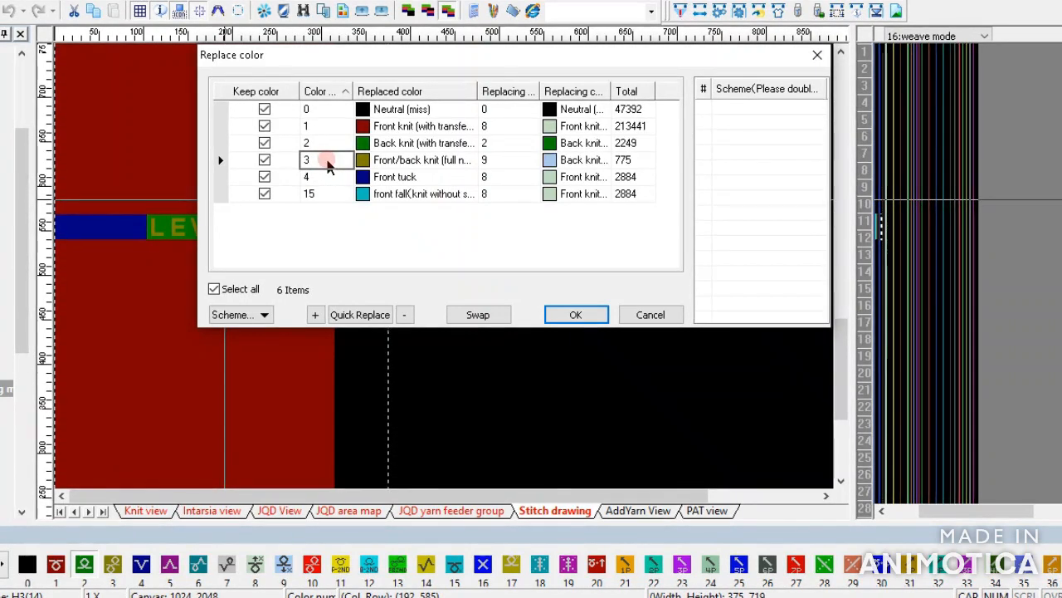
drag(328, 166, 328, 150)
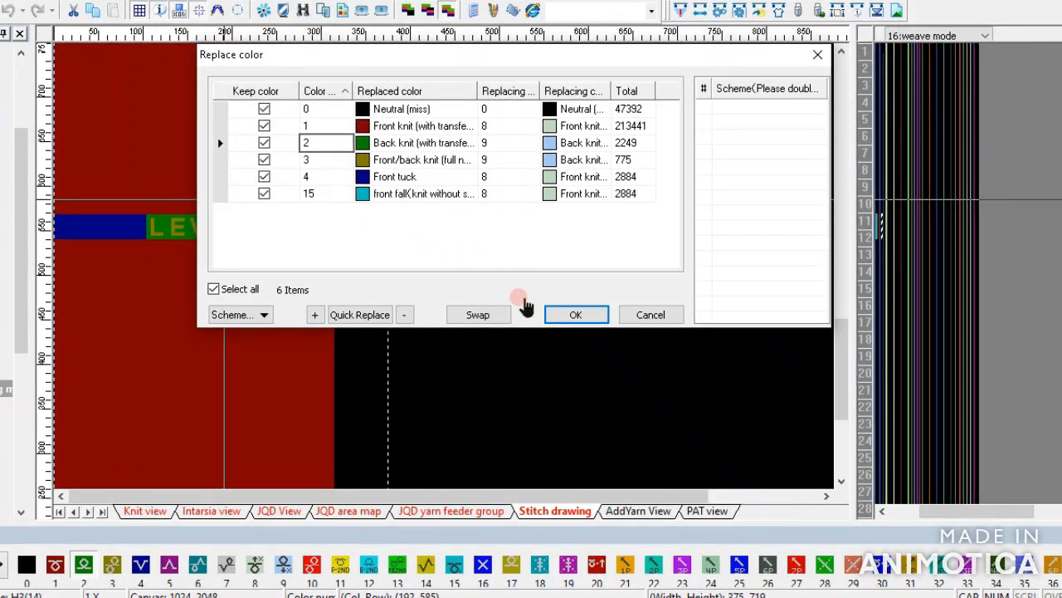
click(562, 319)
drag(268, 315, 191, 415)
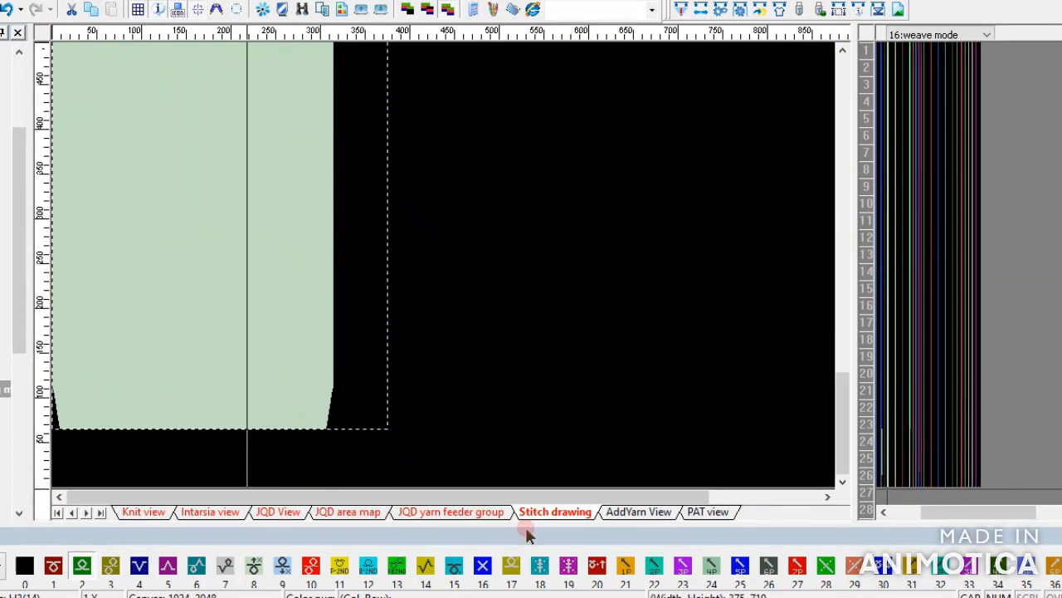
Review the fabric and logo block across the JQD yarn feeder group, JQD area map, JQD, Intarsia and Knit views
click(448, 513)
click(348, 512)
click(263, 512)
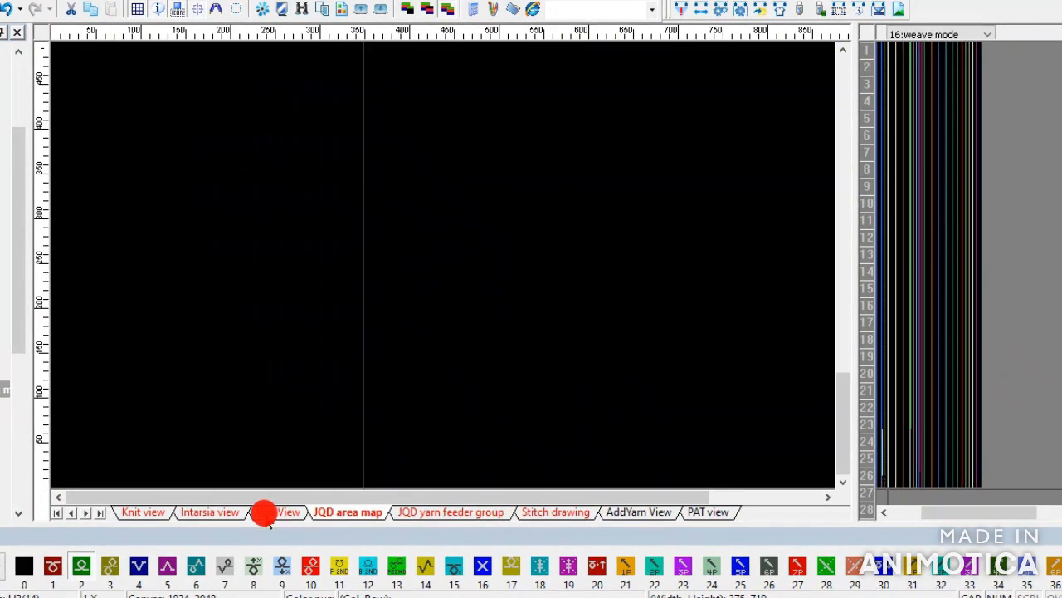
click(225, 511)
click(292, 512)
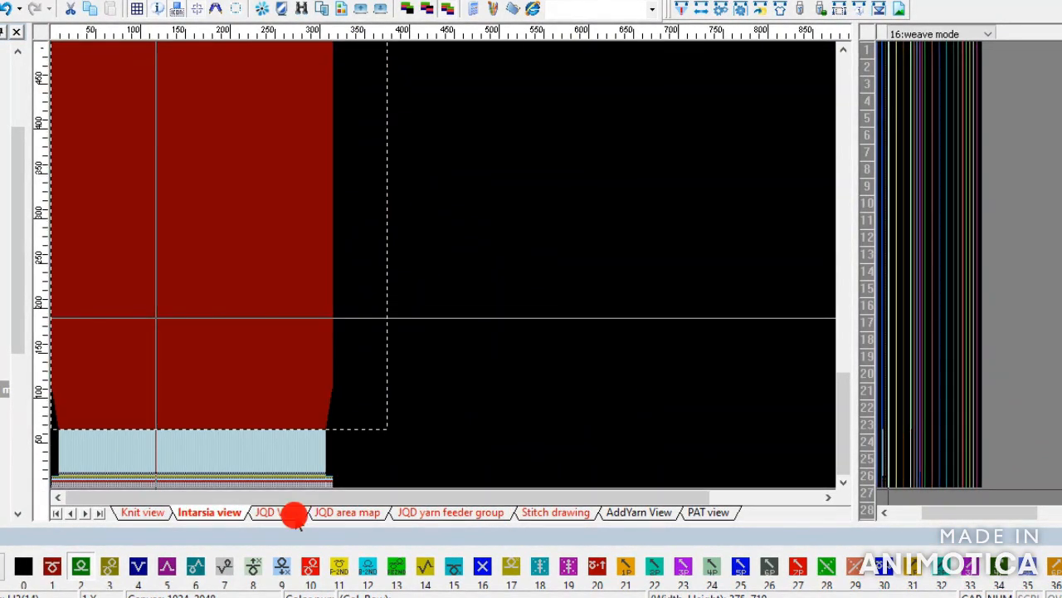
scroll(245, 191, up, 3)
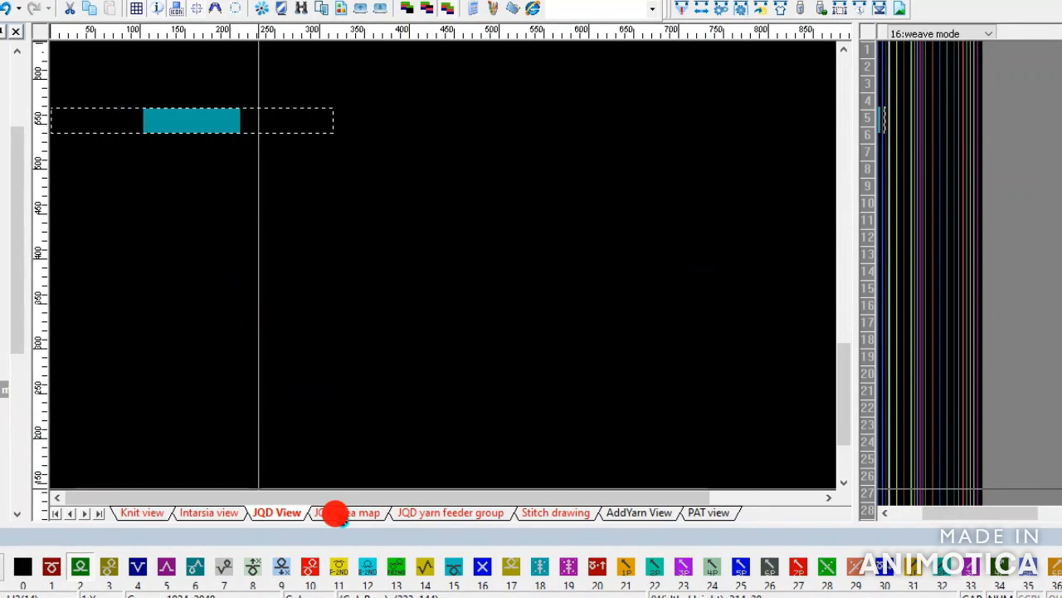
click(347, 515)
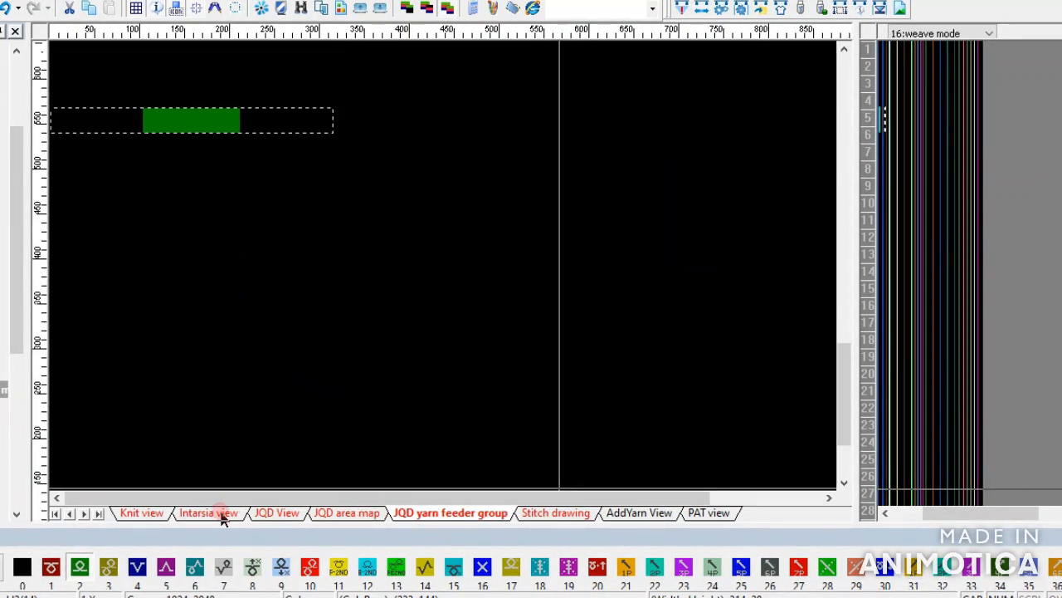
click(199, 509)
click(147, 510)
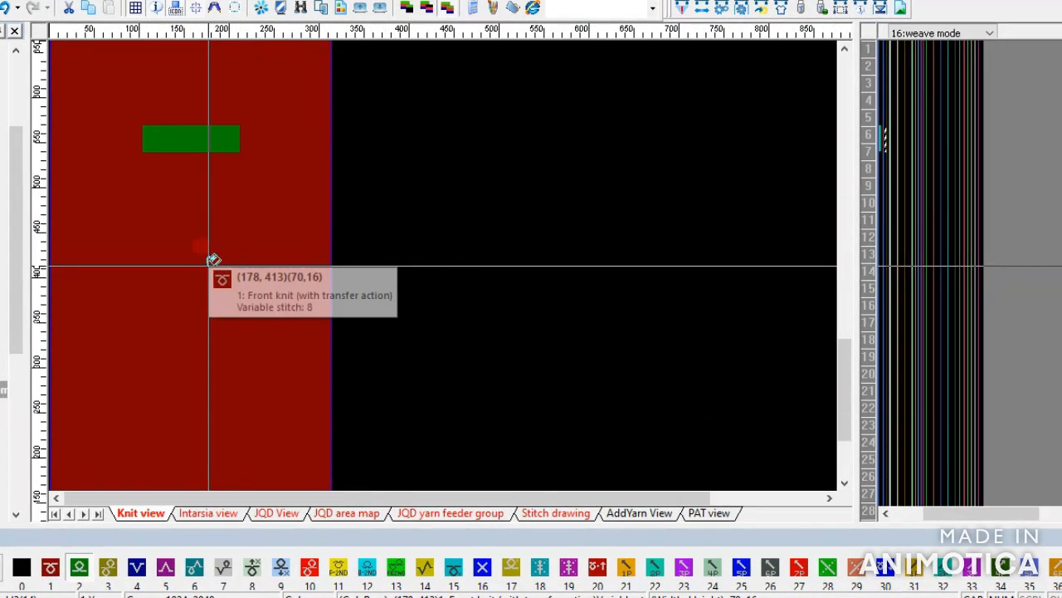
click(722, 7)
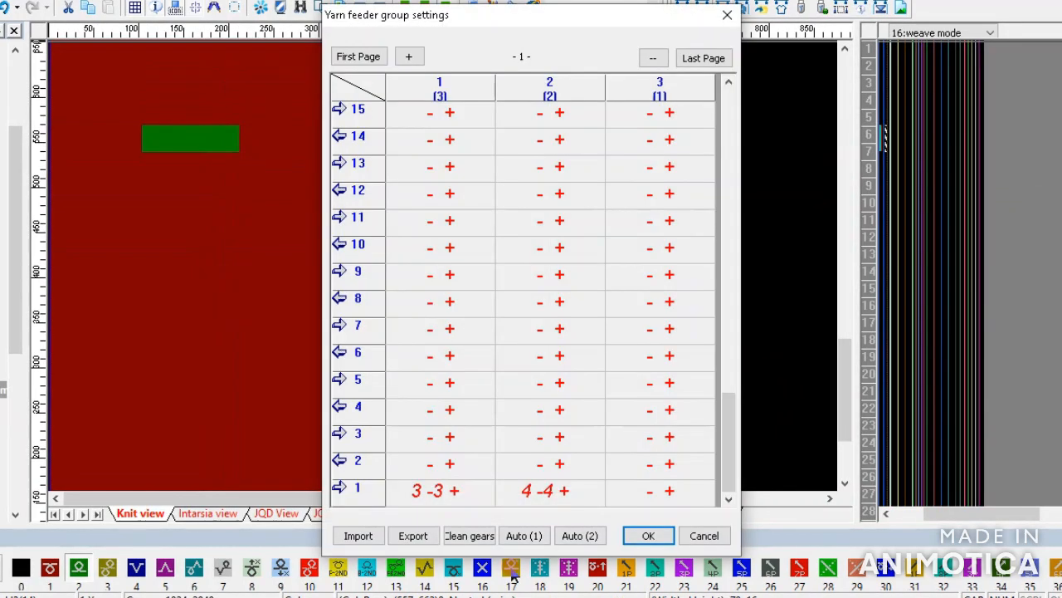
click(531, 535)
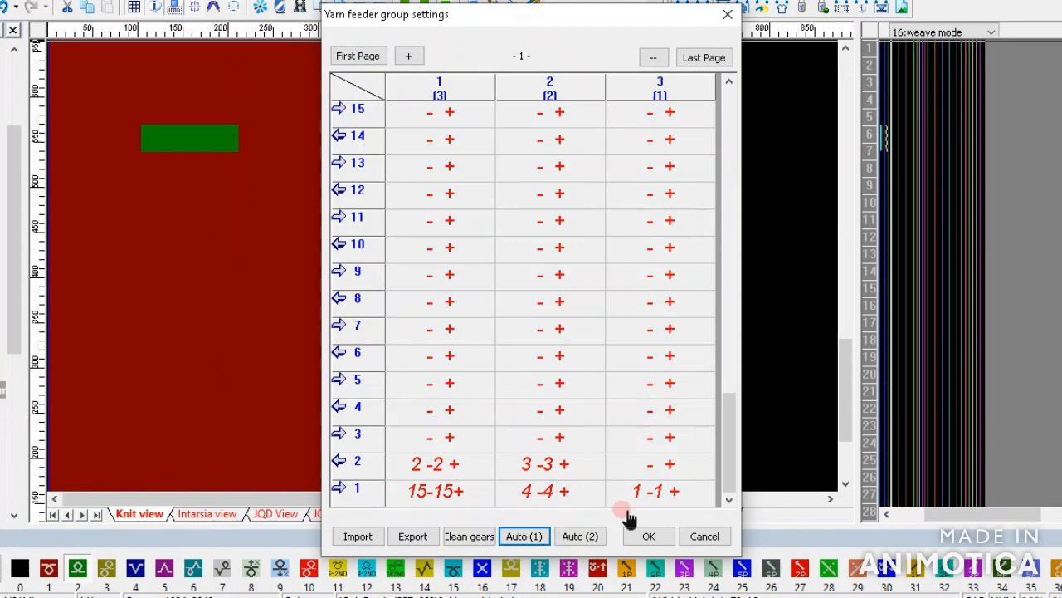
click(727, 15)
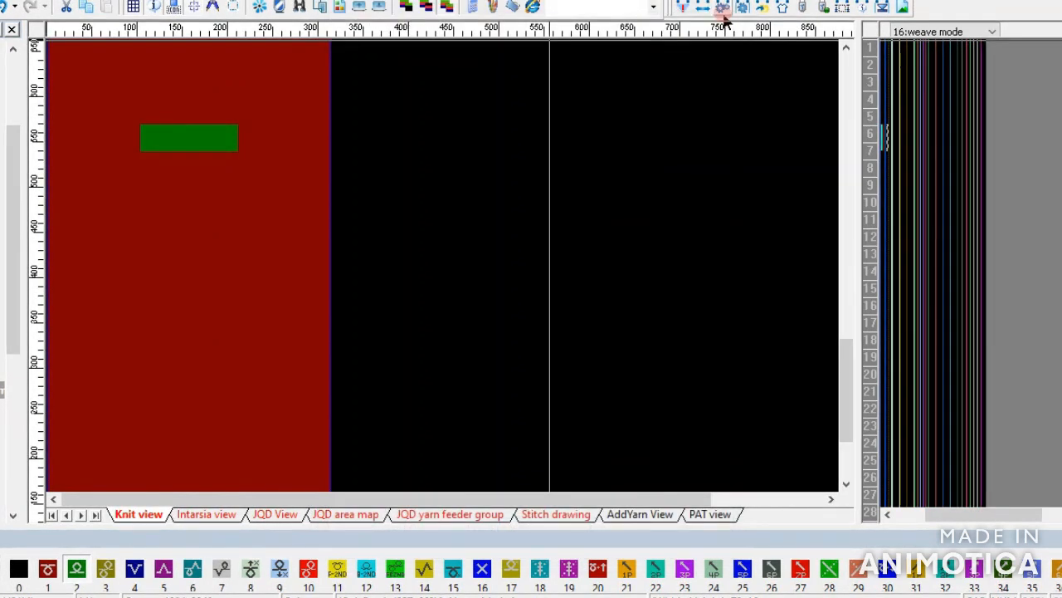
Compare the logo band's colors and placement in Intarsia view with the matching blocks in the Knit and JQD views
click(232, 513)
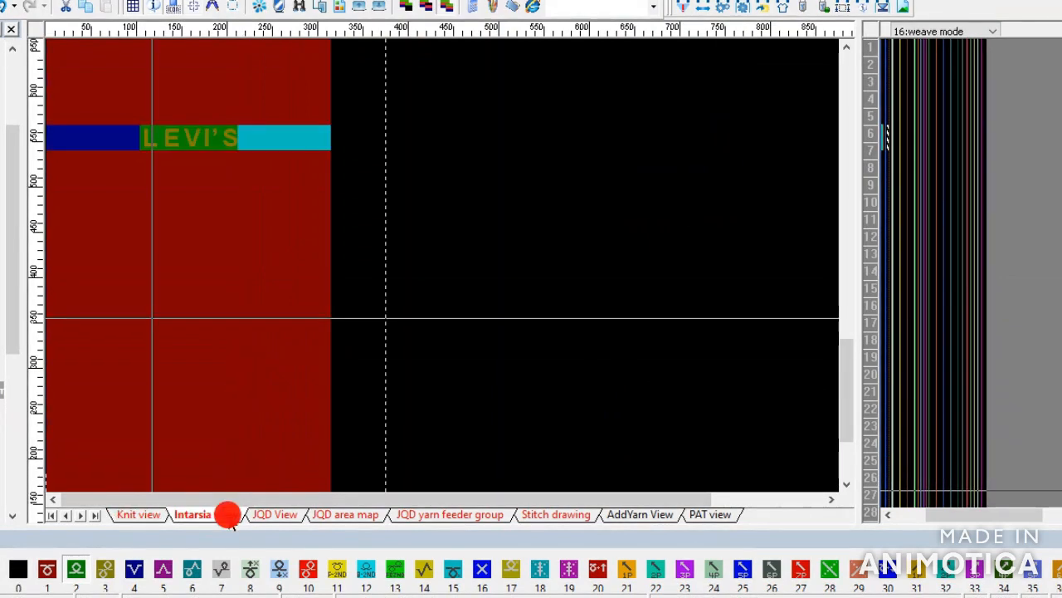
click(279, 516)
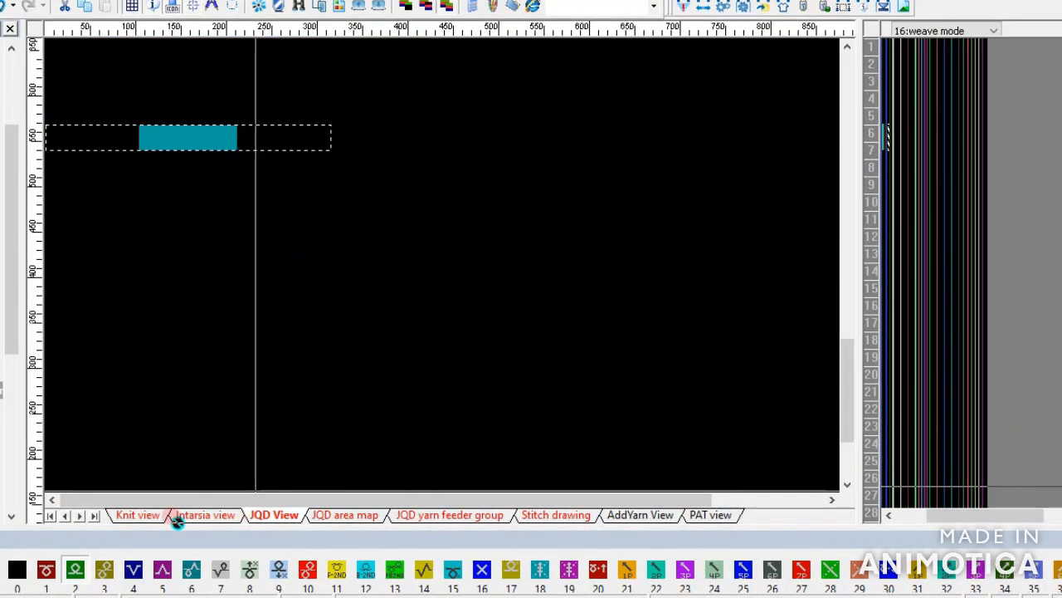
click(142, 516)
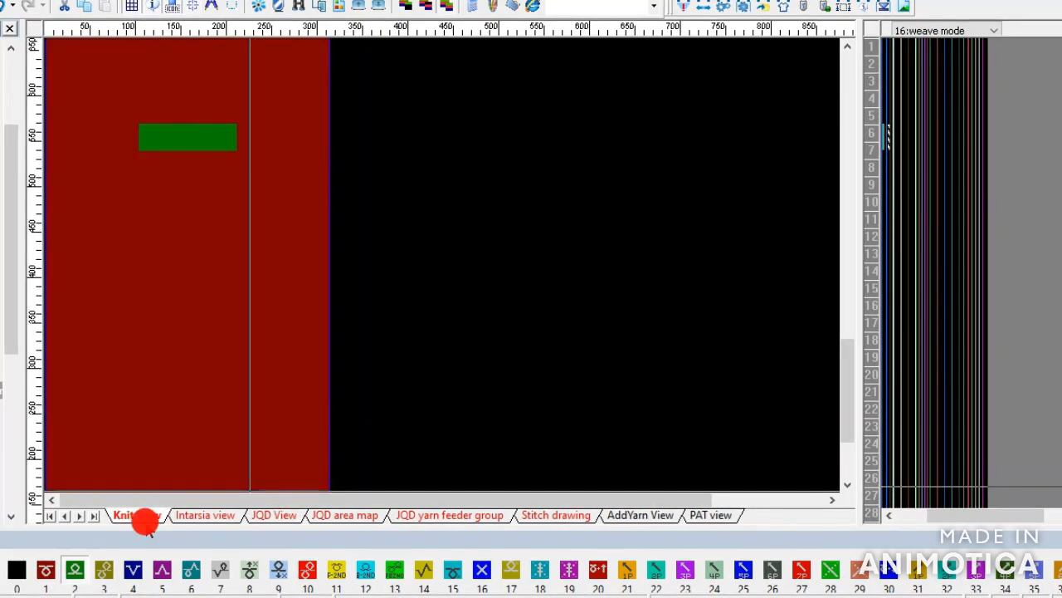
click(229, 515)
click(274, 515)
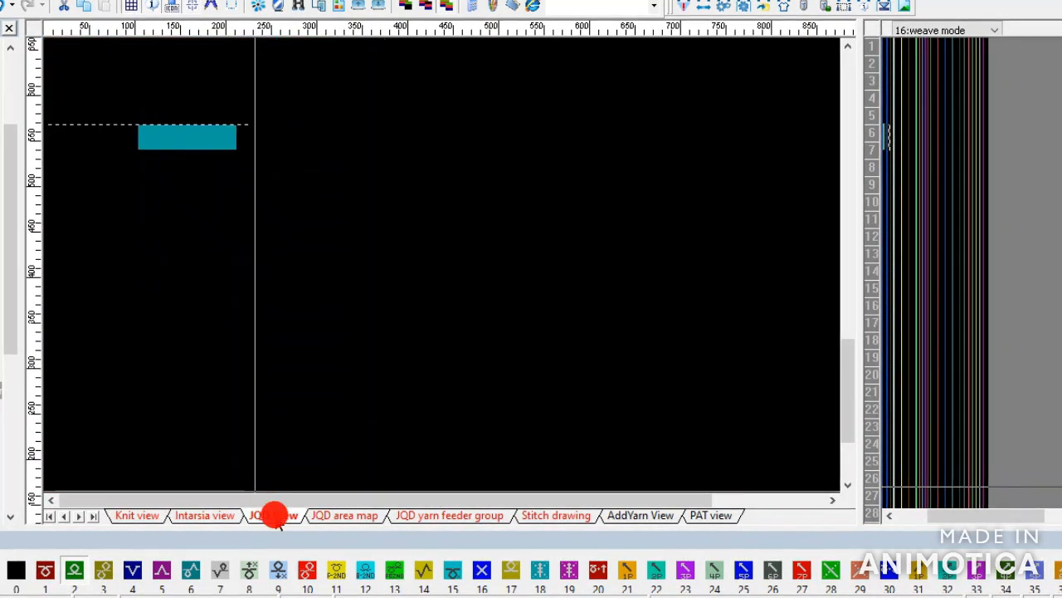
click(320, 516)
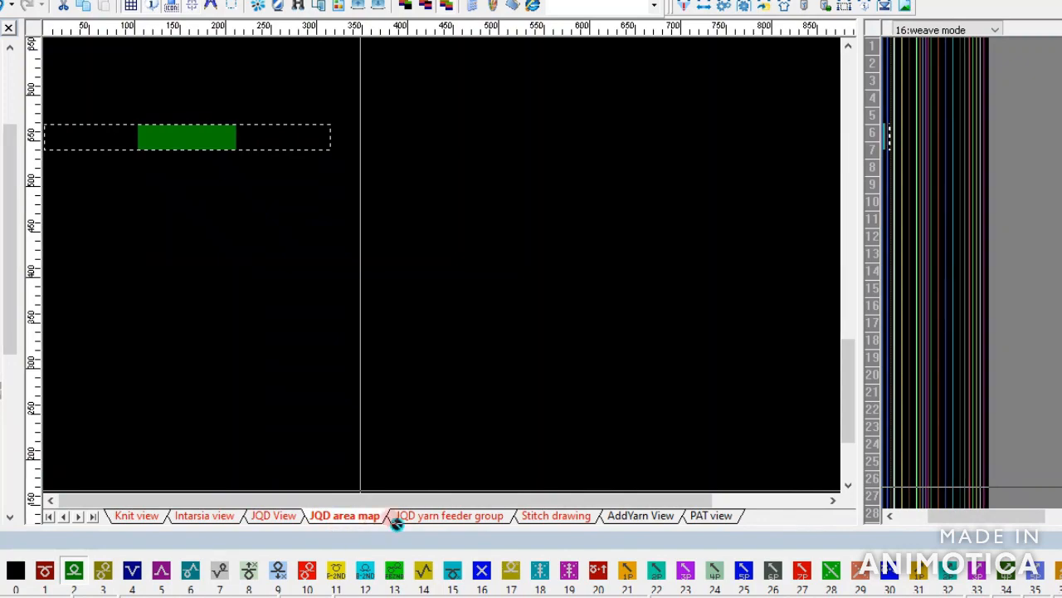
click(398, 517)
click(276, 516)
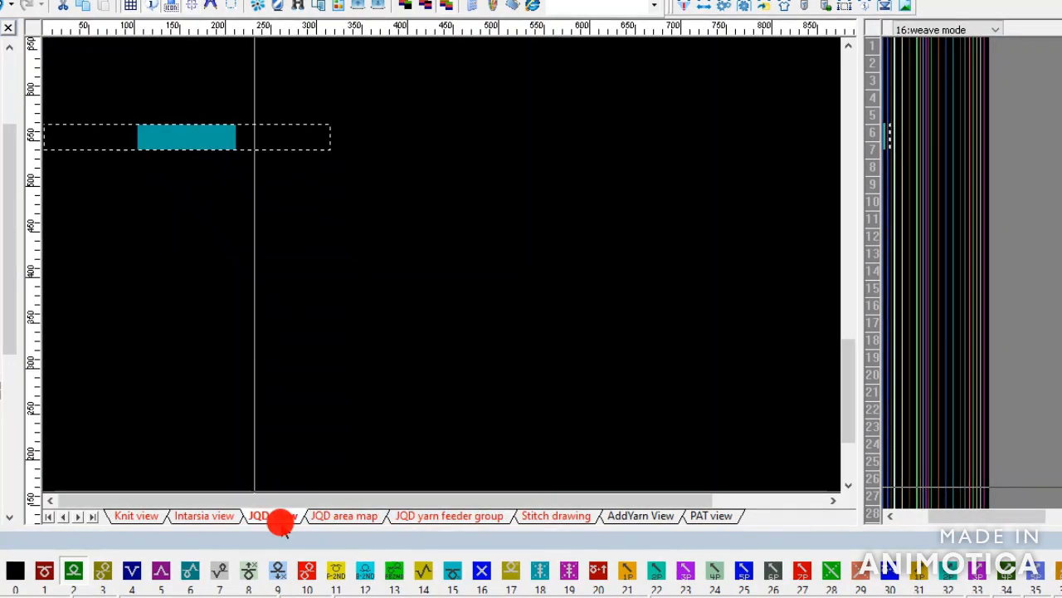
click(208, 518)
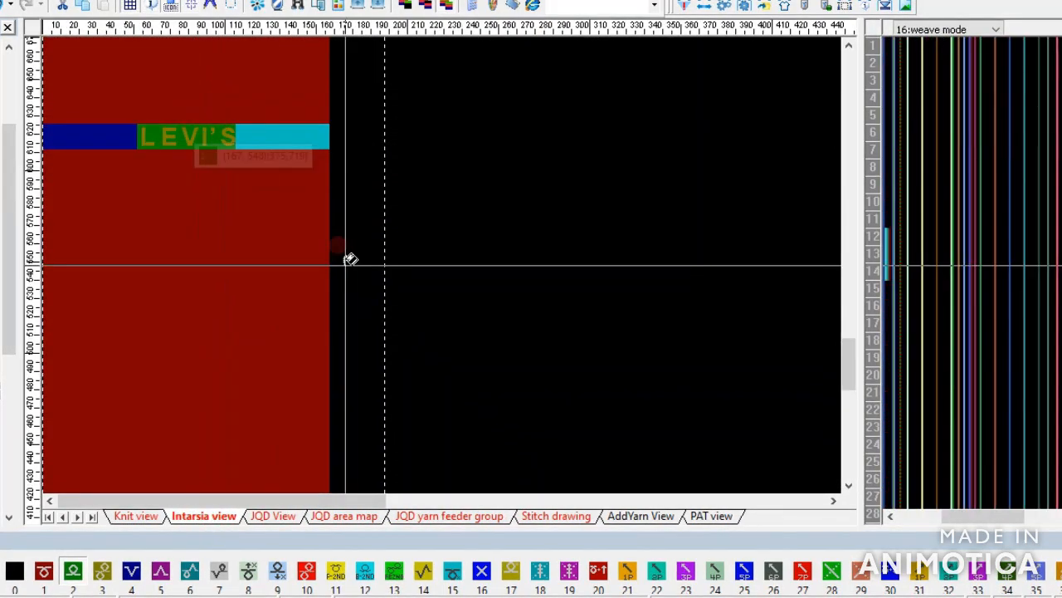
Clear the color 1 marking from the weave mode column beside the logo rows
scroll(444, 259, up, 8)
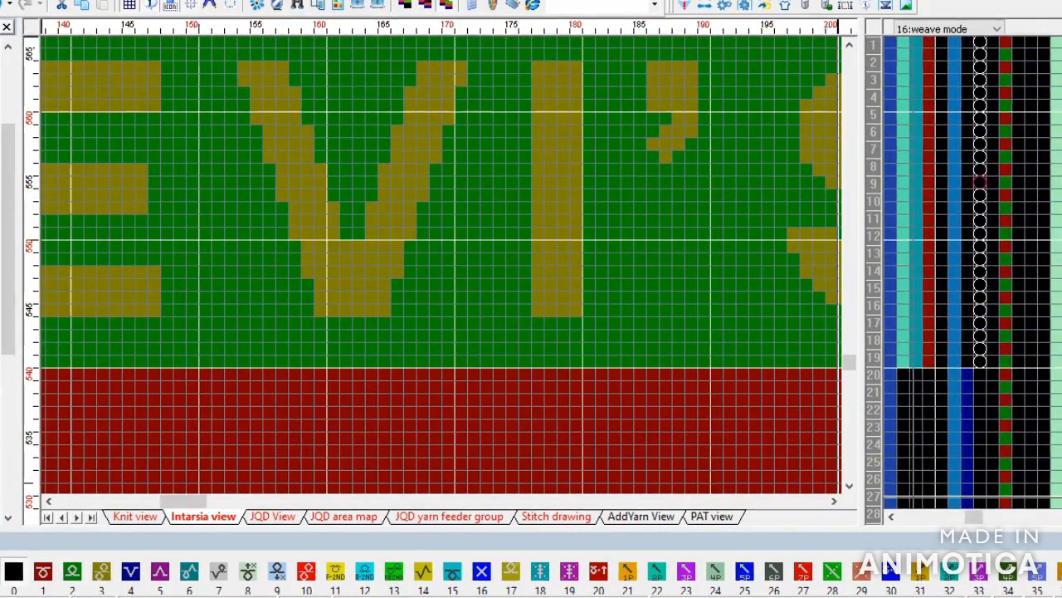
click(929, 306)
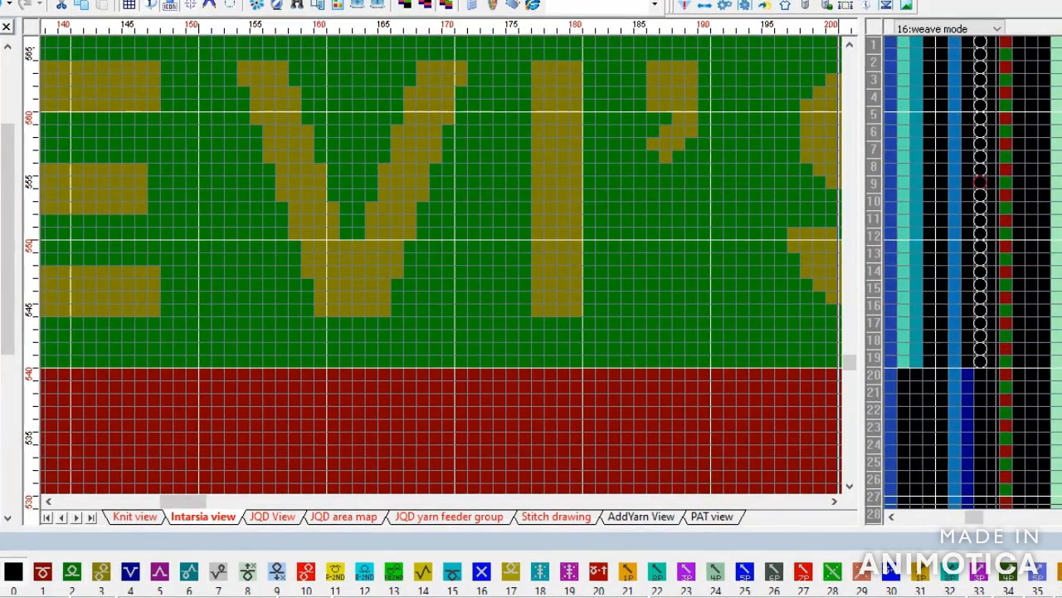
Assign the yarn feeder groups on pages 1 and 2 of the yarn feeder group settings using Auto (1)
click(725, 5)
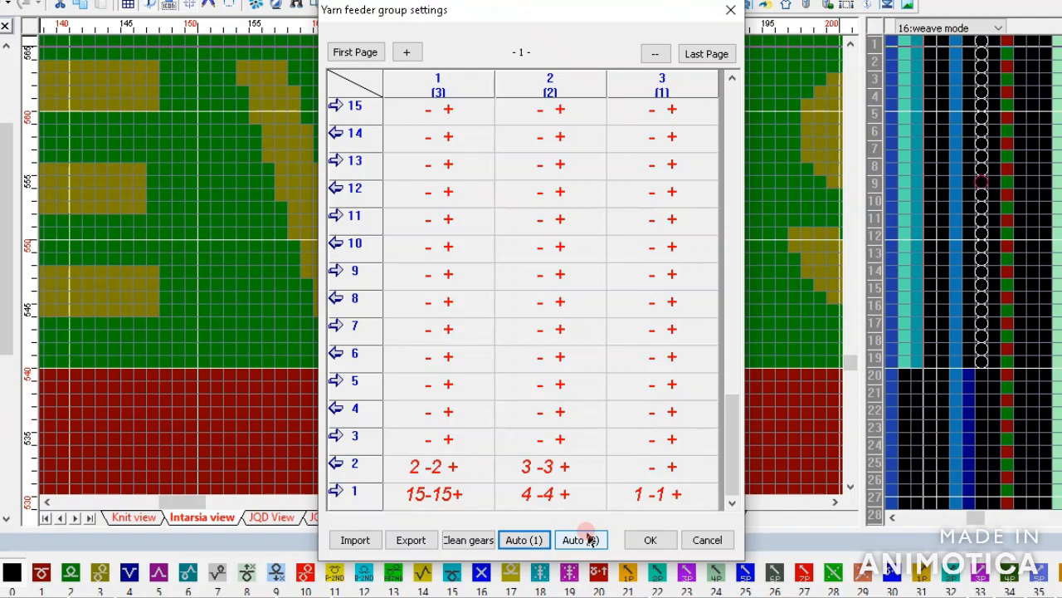
click(651, 540)
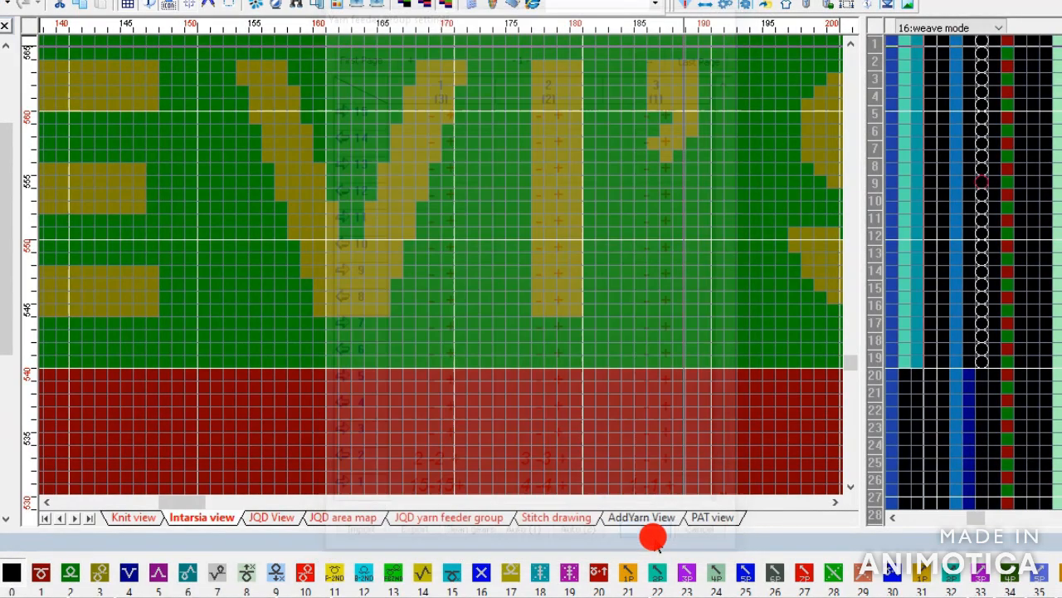
click(722, 6)
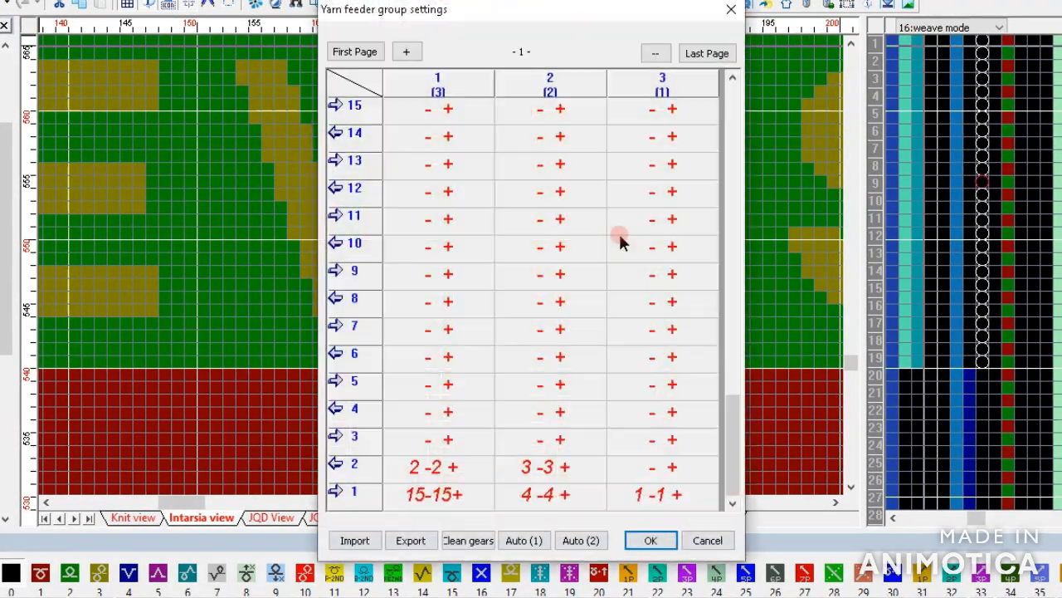
click(407, 51)
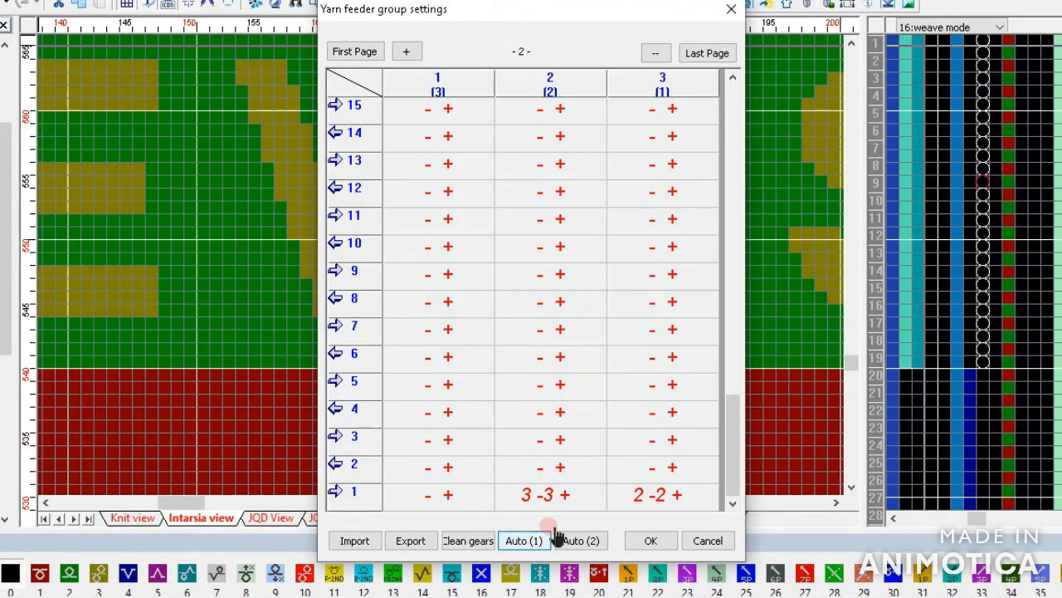
click(634, 544)
Try to compile the pattern and dismiss the hint
scroll(444, 257, down, 5)
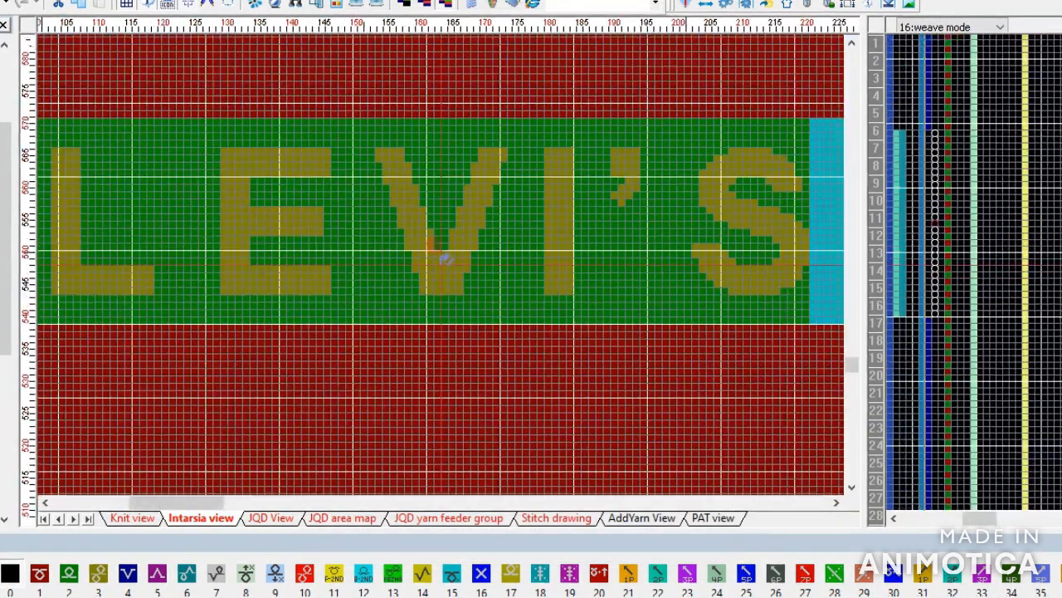
scroll(446, 258, down, 2)
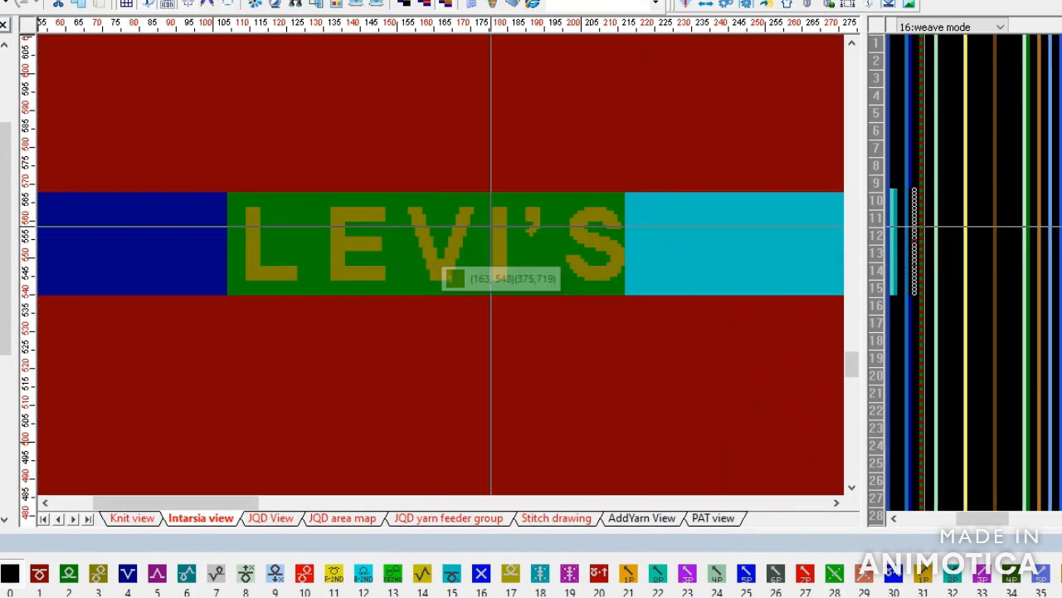
click(693, 3)
click(671, 553)
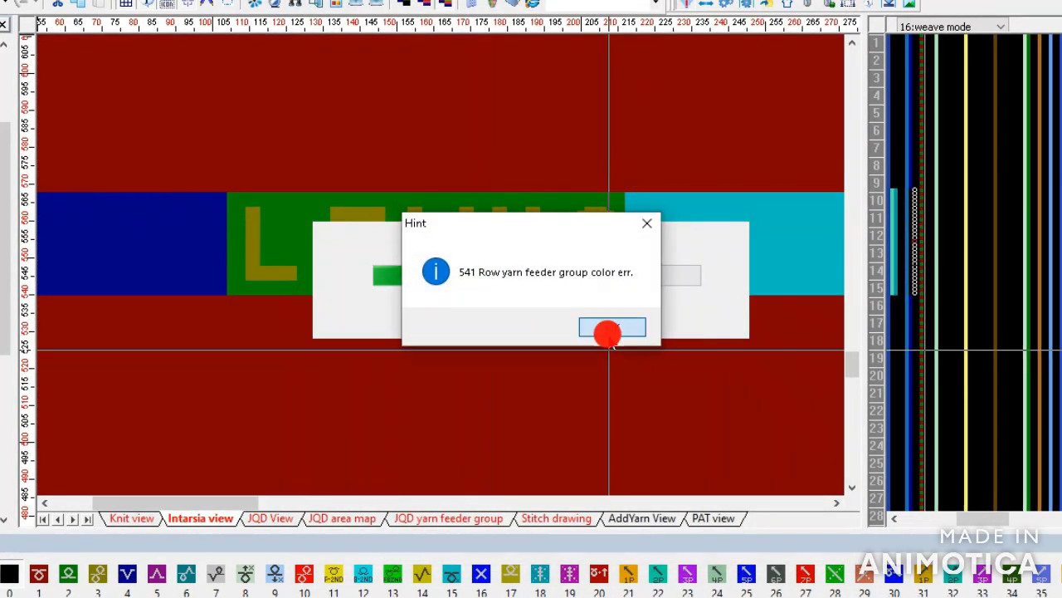
click(610, 333)
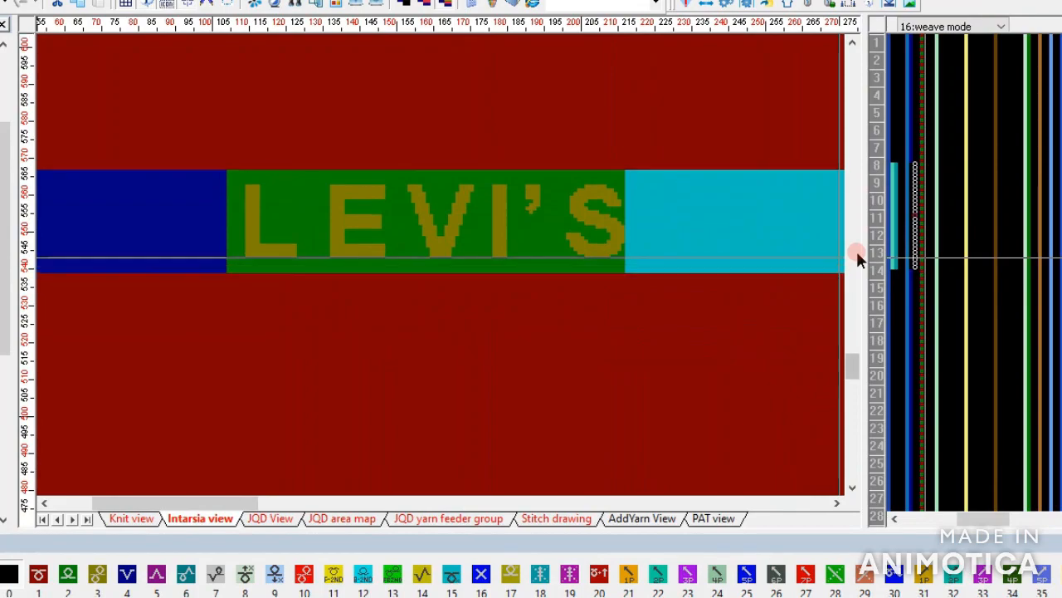
Fill the third weave mode column with color 1 along all the logo rows and compile the pattern
scroll(857, 250, up, 2)
scroll(446, 259, up, 1)
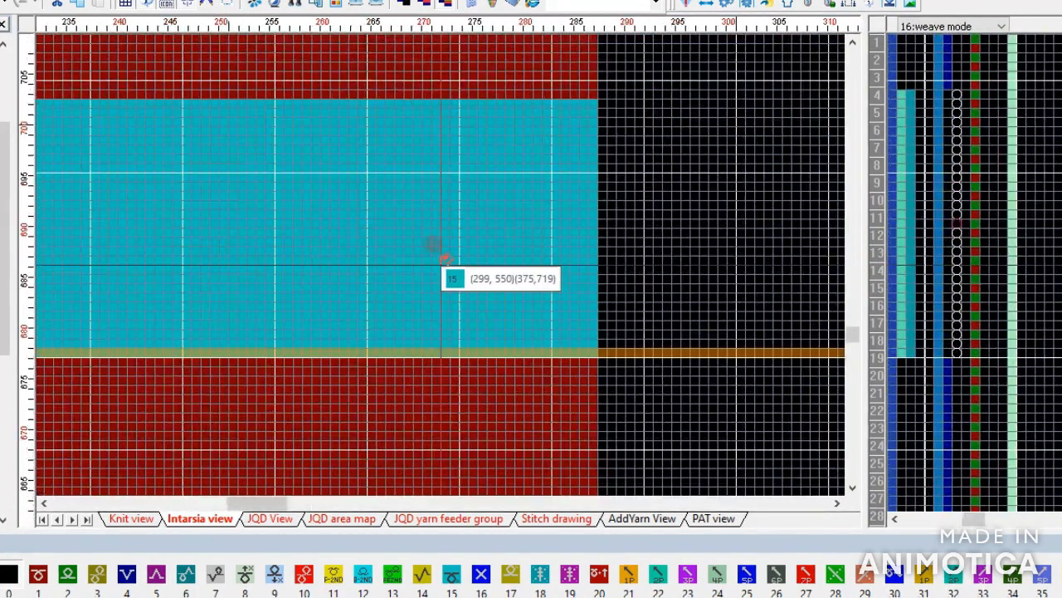
scroll(446, 258, up, 1)
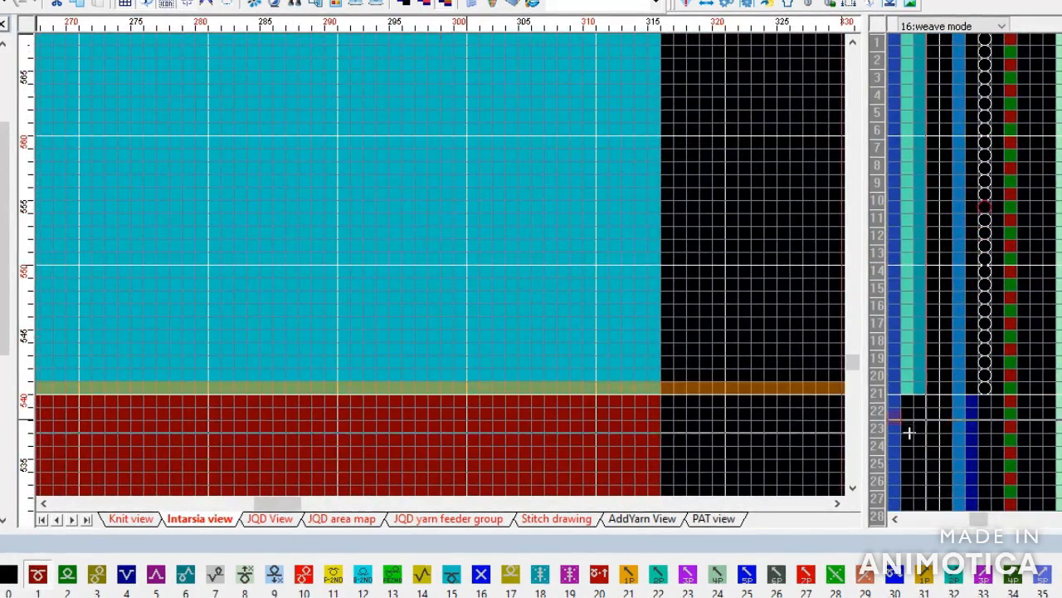
click(918, 371)
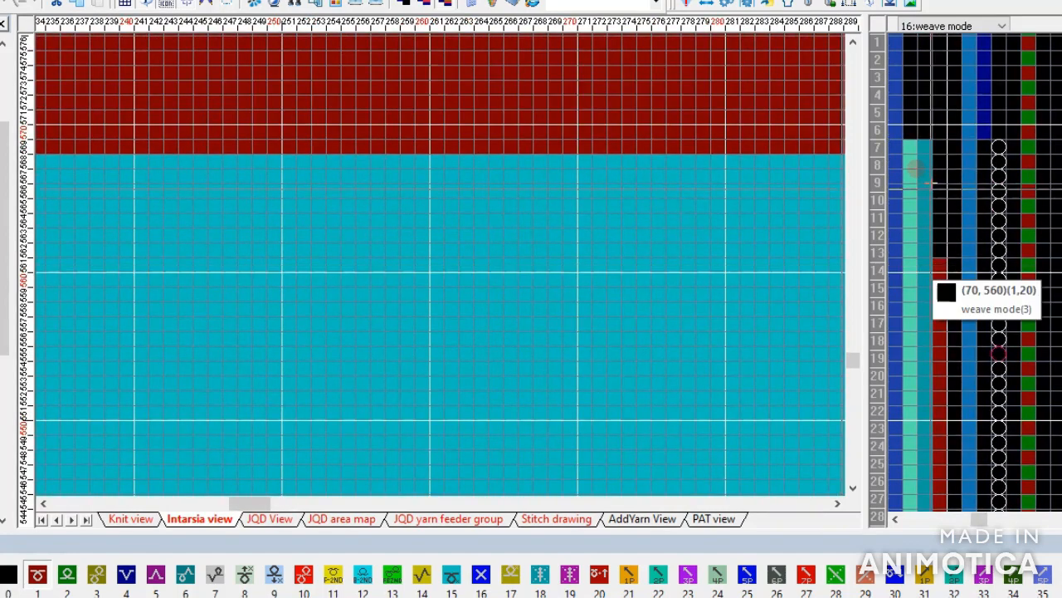
click(919, 136)
click(934, 150)
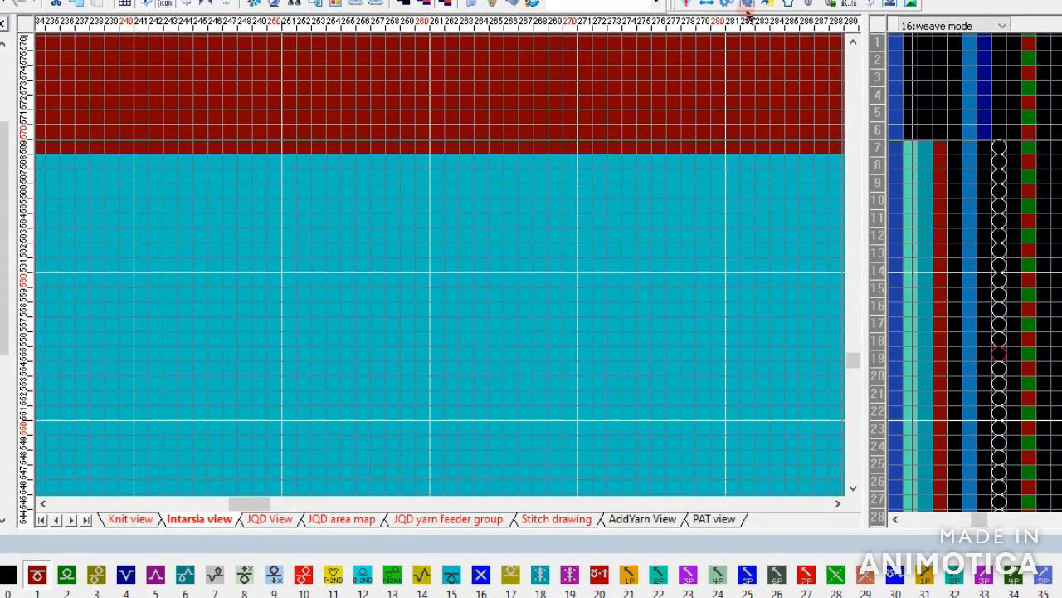
click(686, 6)
key(Return)
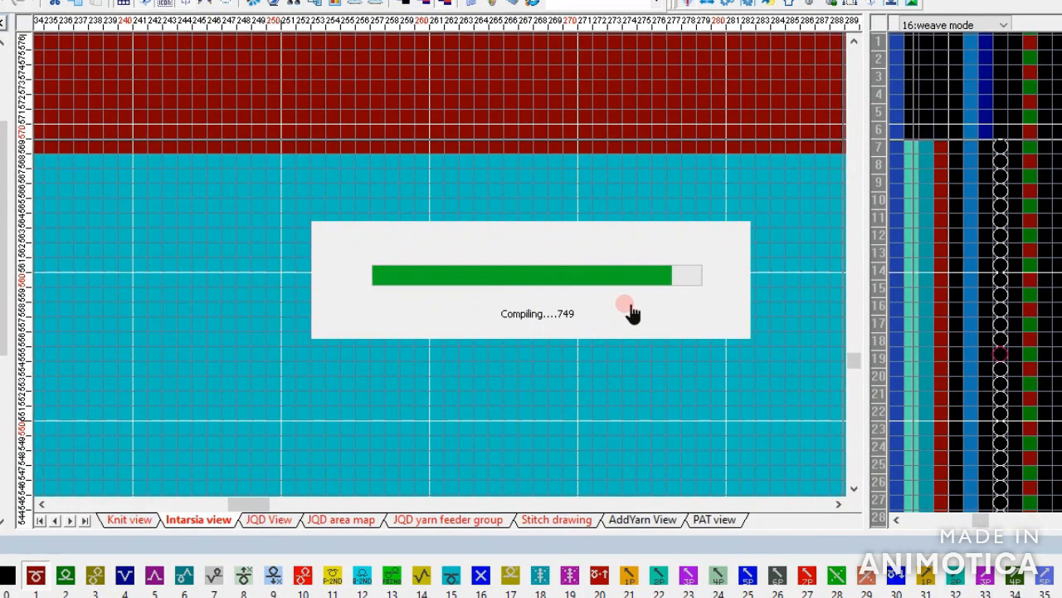
Dismiss the compile messages and clear the weave mode markings on row 569, just above the logo rows
click(646, 328)
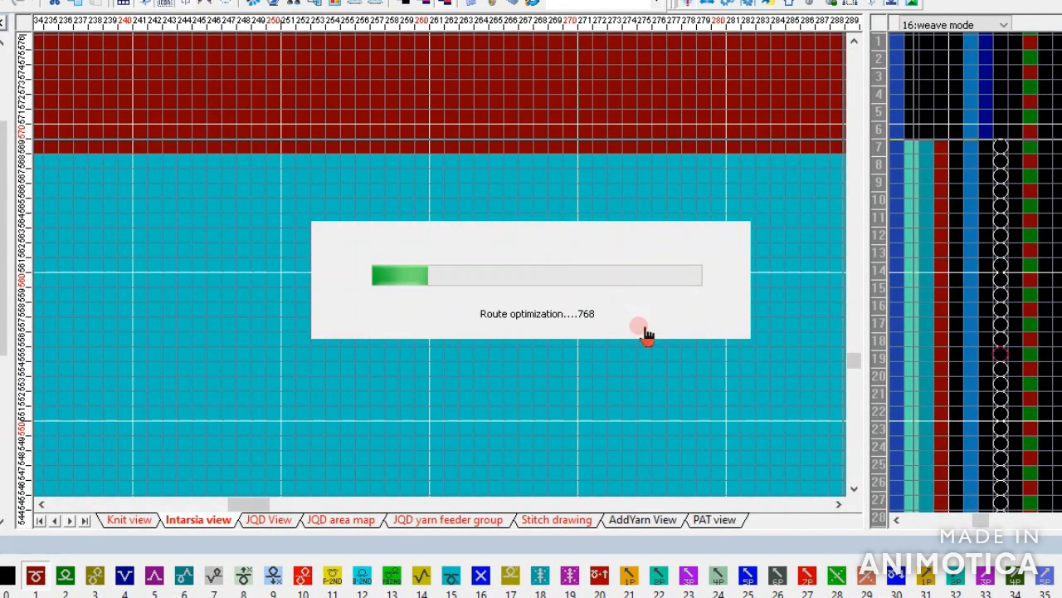
click(635, 376)
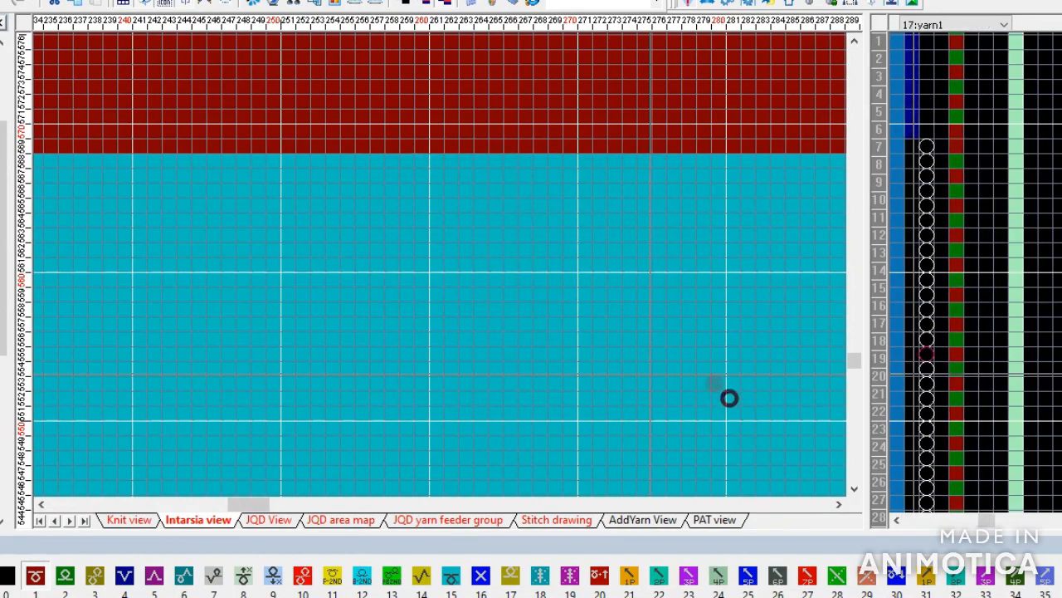
scroll(423, 249, down, 2)
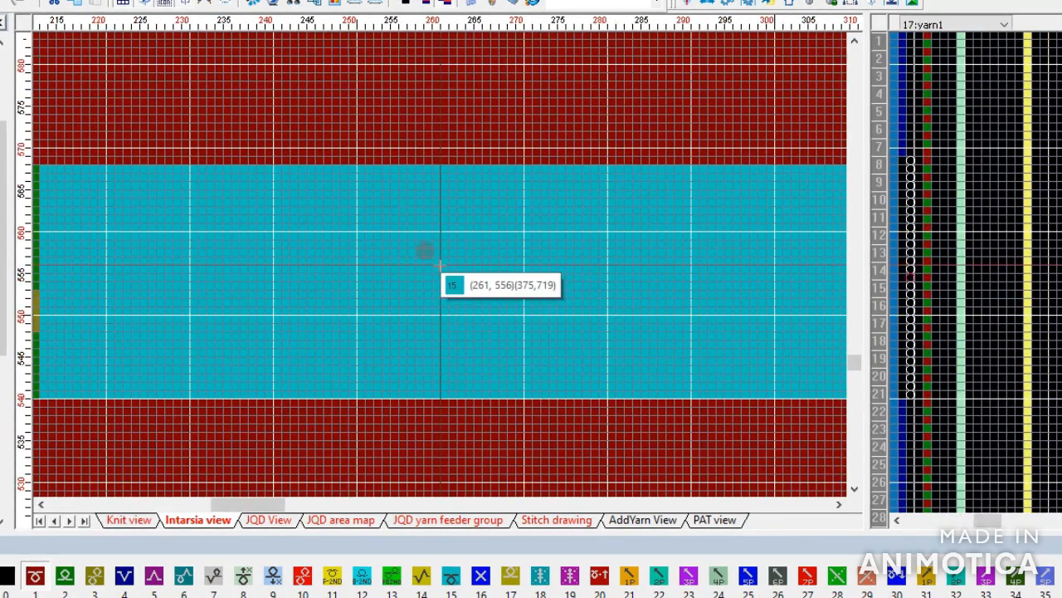
scroll(425, 249, up, 2)
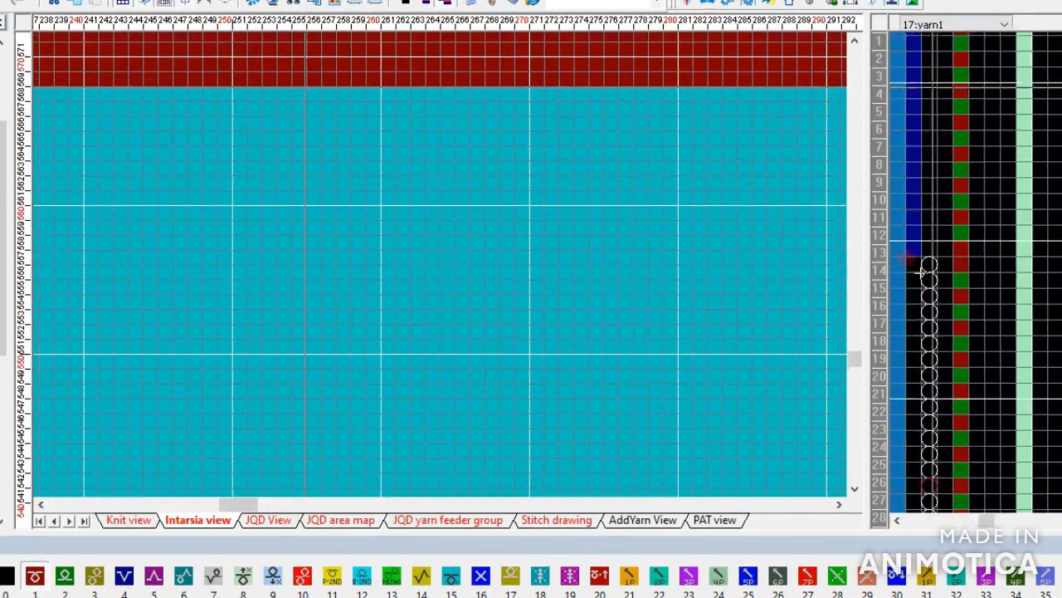
scroll(921, 274, up, 1)
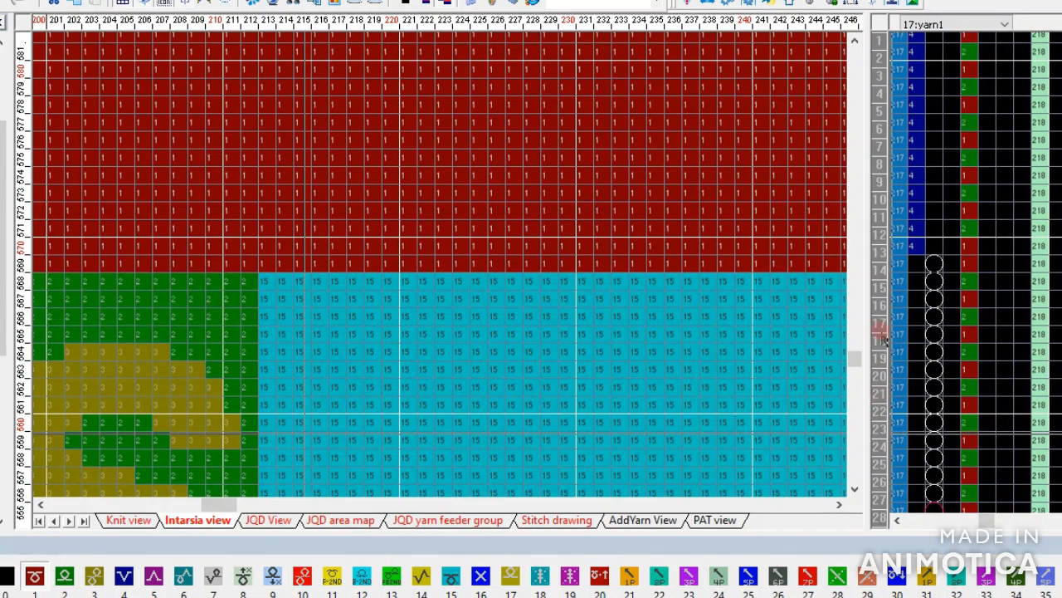
click(881, 305)
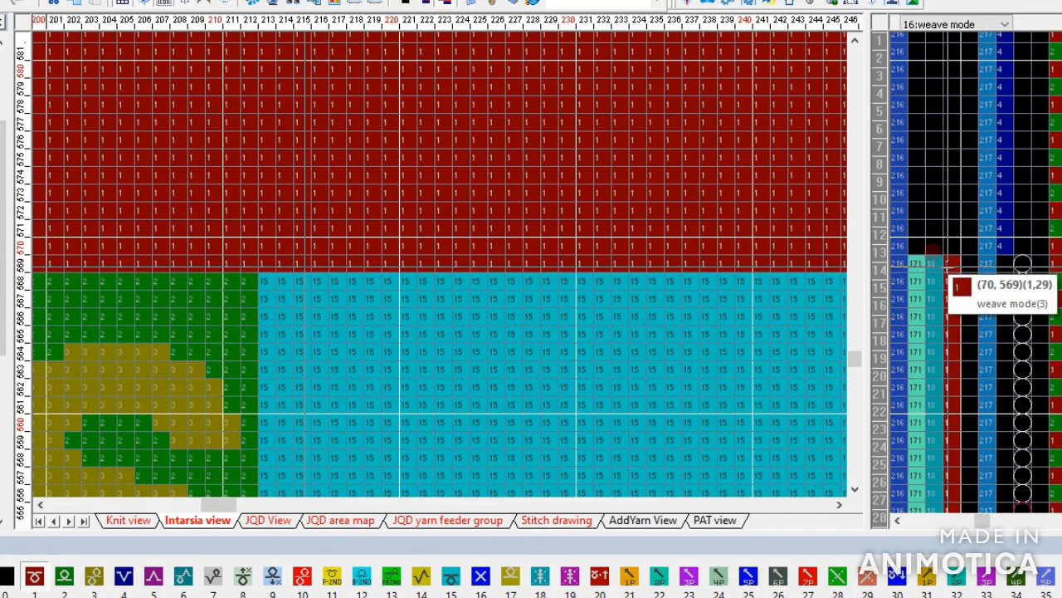
drag(922, 246, 1030, 220)
right_click(977, 250)
Assign the yarn feeder groups with Auto (1), compile the pattern and dismiss the hints
click(707, 13)
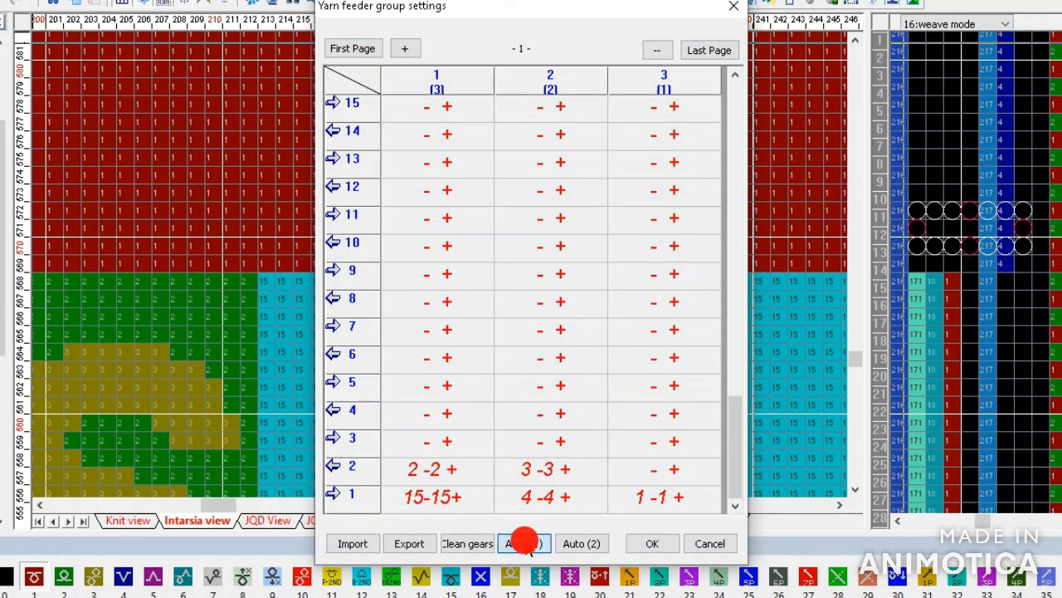
click(524, 541)
click(652, 543)
click(783, 166)
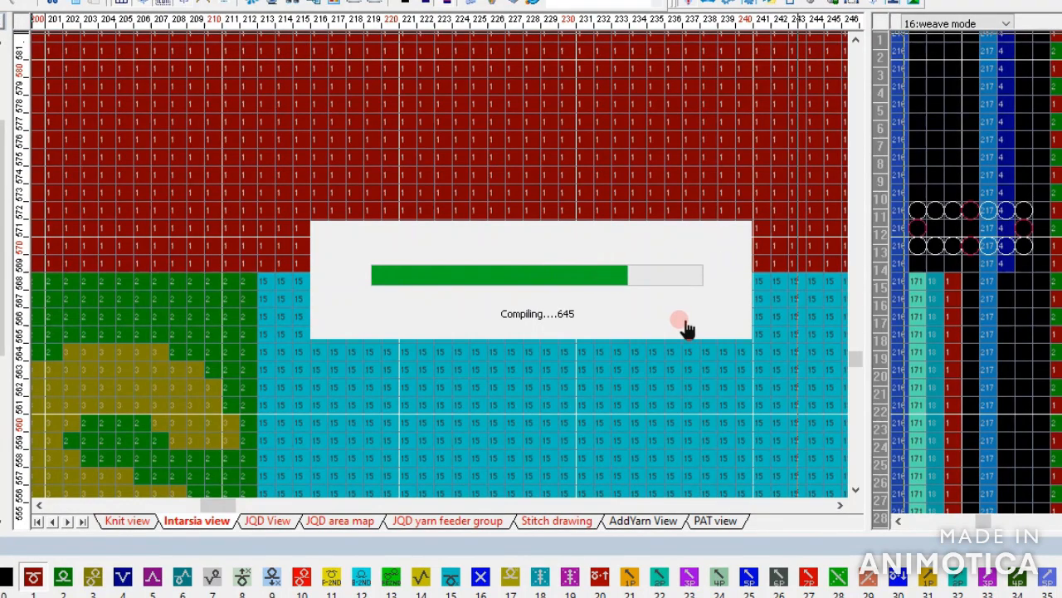
click(636, 327)
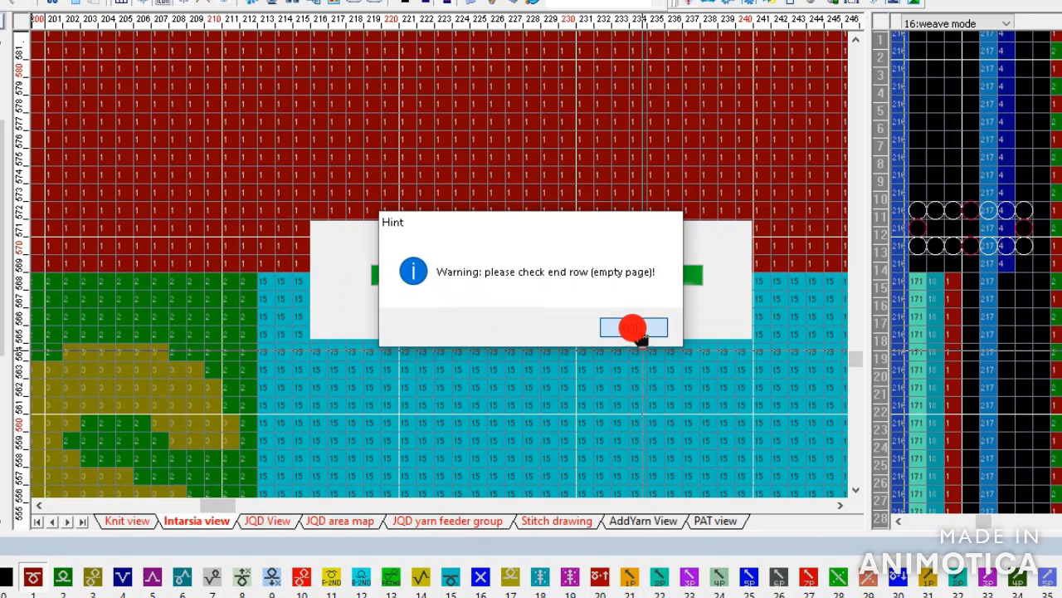
click(648, 328)
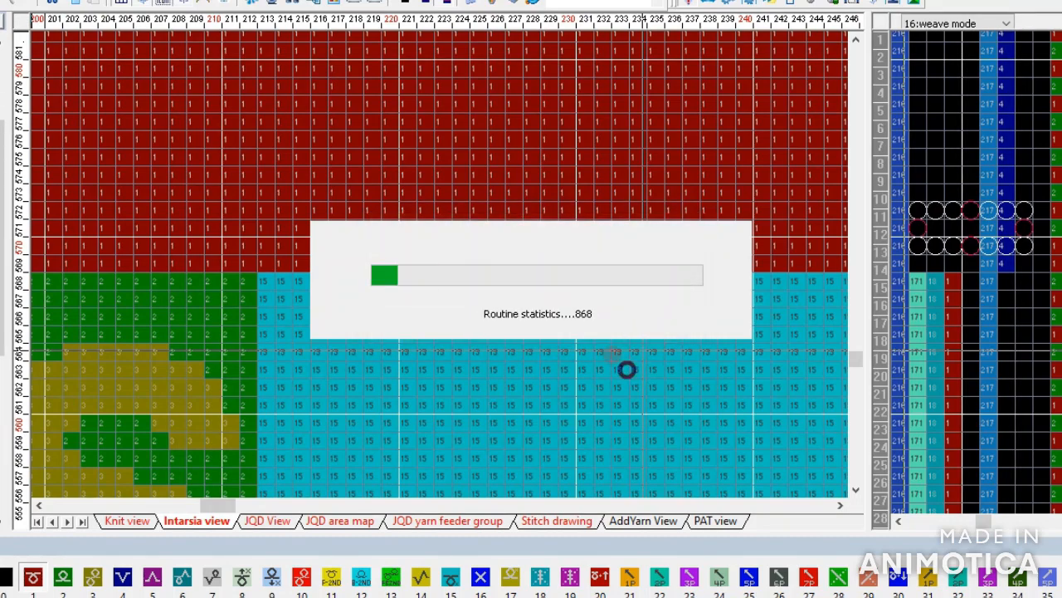
click(626, 377)
click(626, 368)
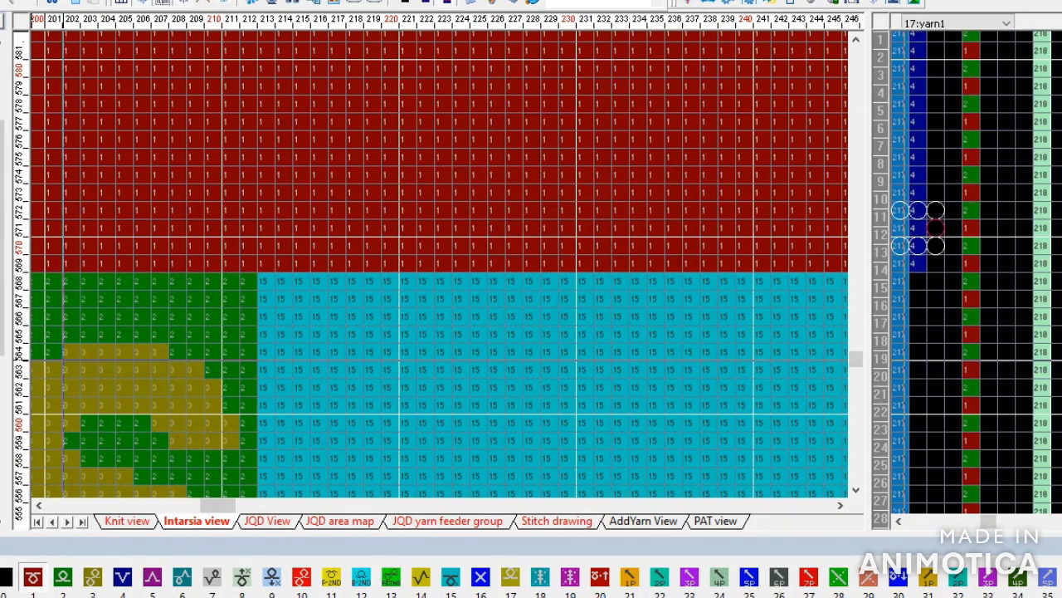
Compile the pattern once more and review the whole LEVI'S logo band in the intarsia view
click(298, 105)
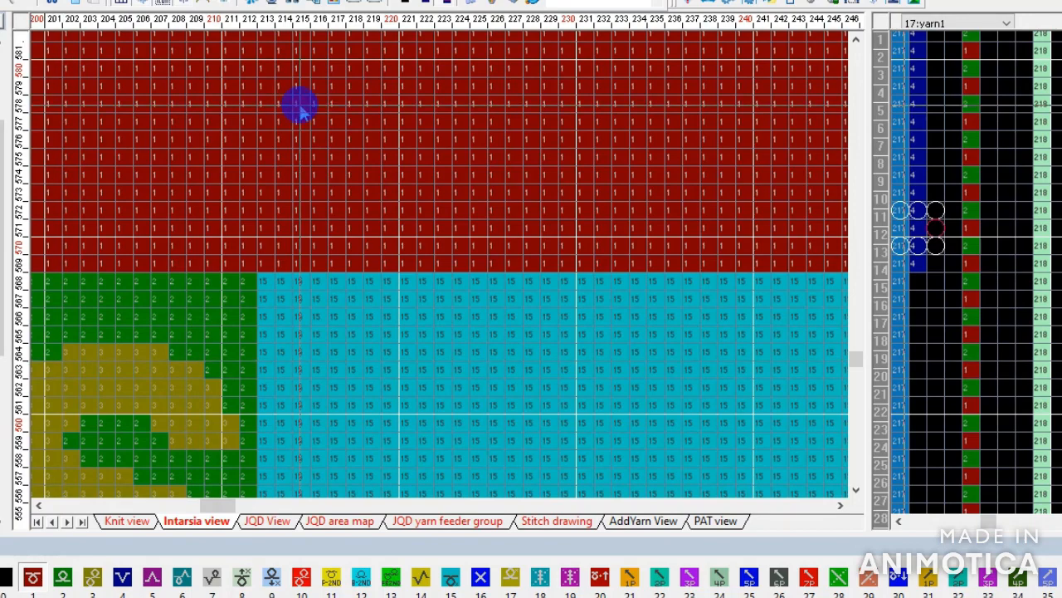
click(696, 2)
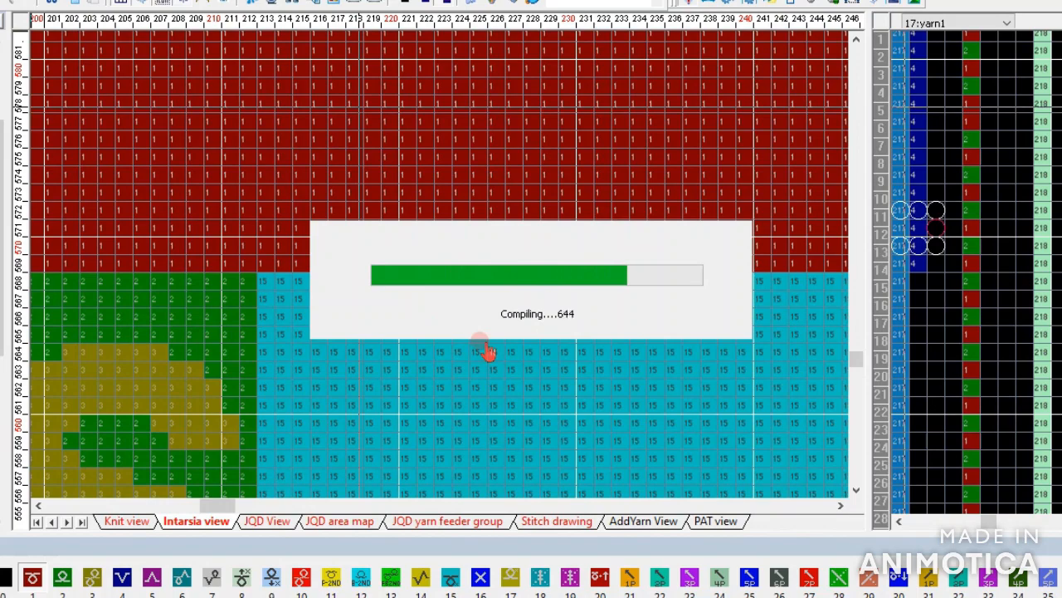
click(610, 373)
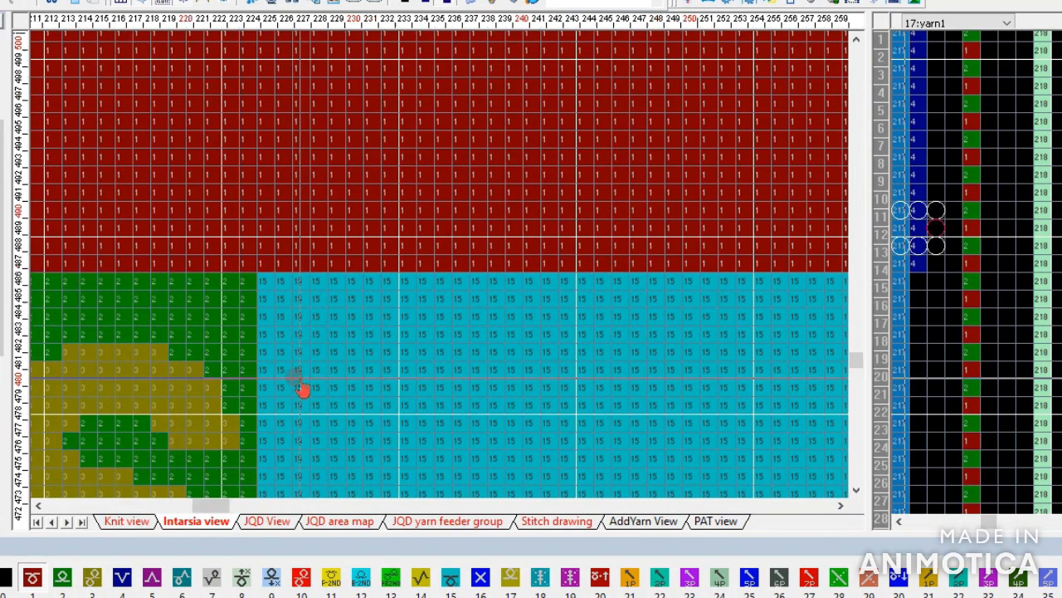
scroll(434, 268, down, 5)
scroll(443, 274, down, 5)
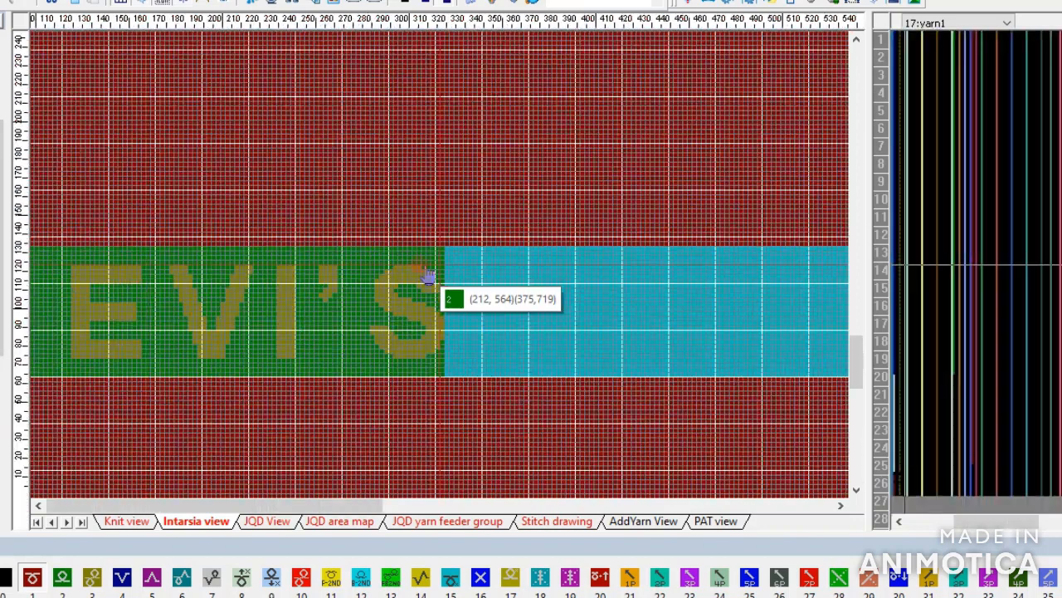
click(592, 202)
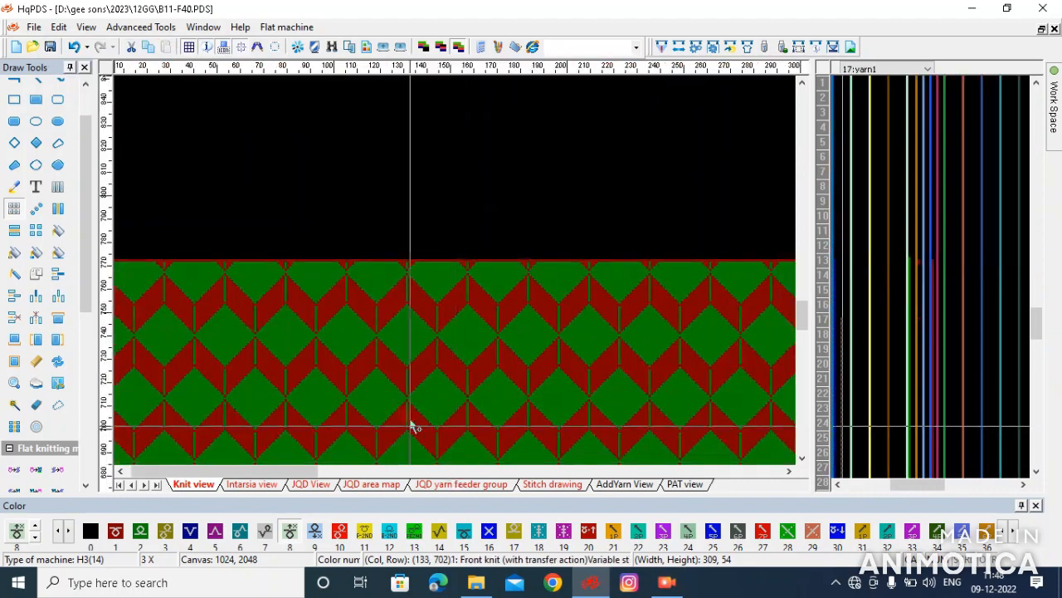
Draw a border in color 1 (front knit) around the plain logo block in the knit view
scroll(373, 348, down, 2)
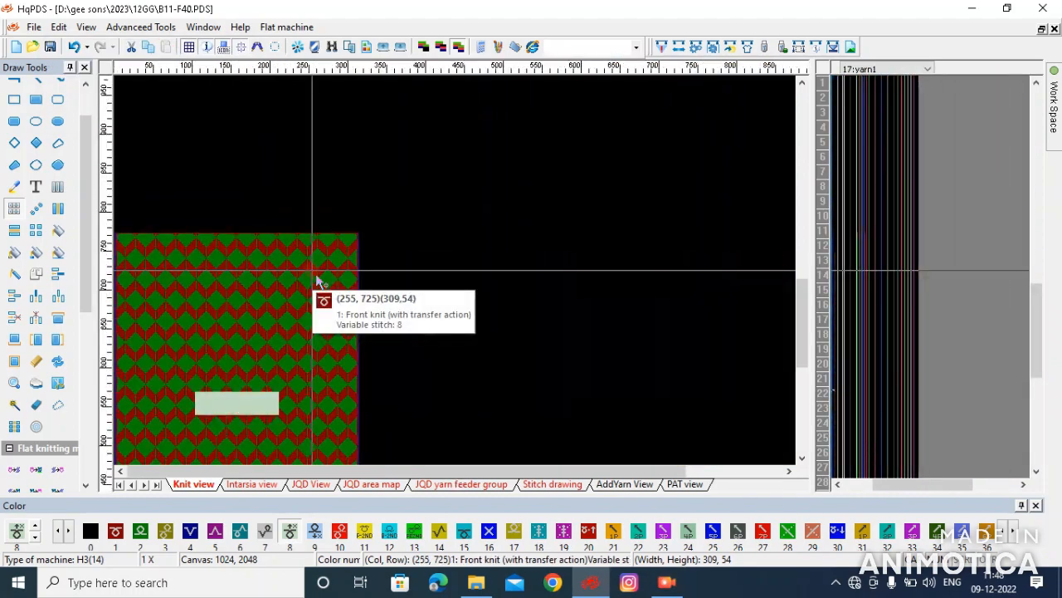
scroll(310, 279, down, 3)
scroll(453, 282, up, 4)
scroll(455, 280, up, 3)
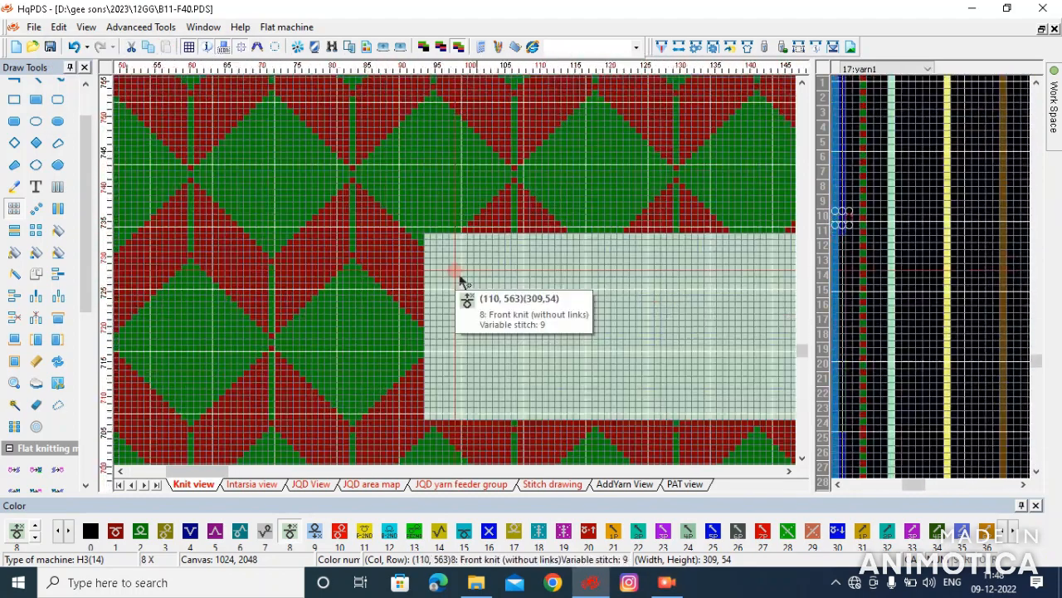
key(1)
scroll(386, 403, up, 1)
drag(376, 209, 396, 271)
scroll(766, 391, down, 1)
scroll(730, 272, up, 1)
scroll(455, 265, down, 1)
scroll(699, 90, up, 1)
scroll(138, 122, down, 2)
scroll(220, 273, down, 2)
scroll(155, 271, up, 1)
scroll(616, 337, down, 9)
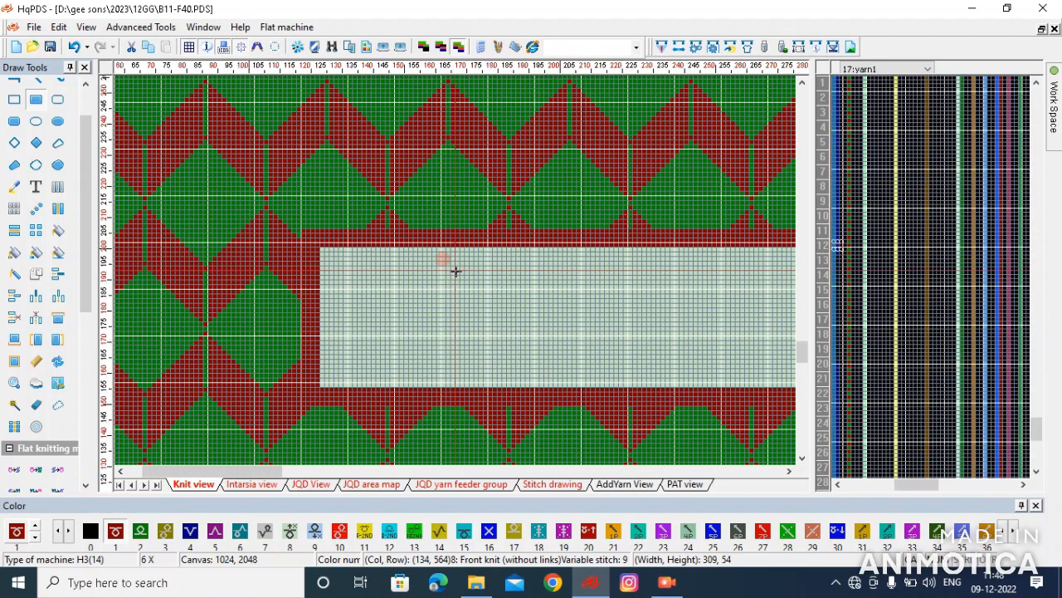
Select a 19 by 21 stitch area in the knit view
right_click(446, 344)
drag(278, 194, 293, 178)
scroll(257, 327, up, 1)
scroll(369, 272, down, 1)
scroll(237, 340, down, 1)
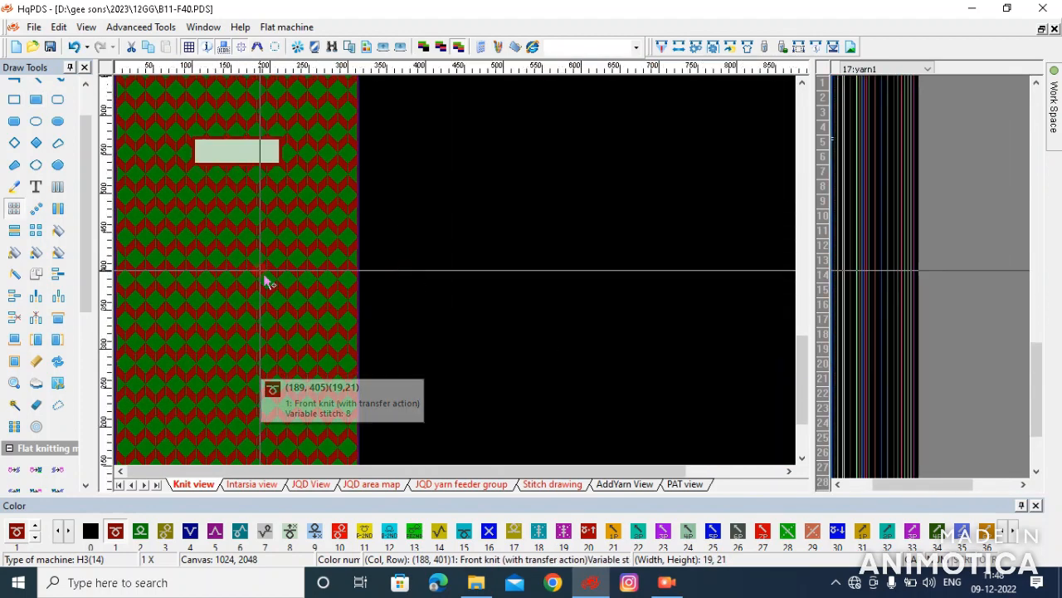
Select the 322 by 45 stitch shaping area above the rib and replace its color 16 stitches
scroll(238, 340, down, 2)
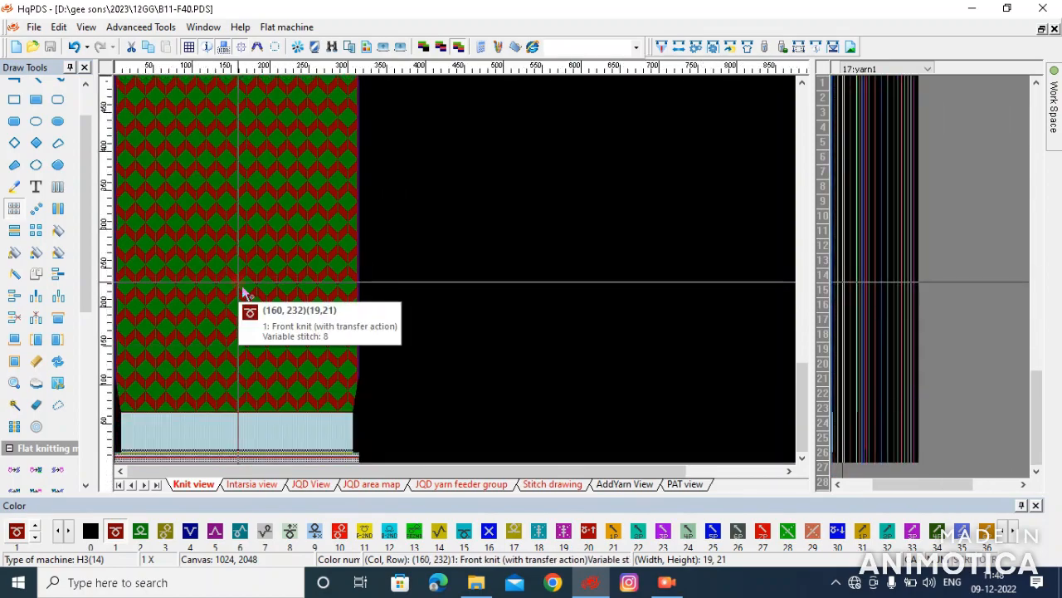
scroll(120, 293, up, 1)
scroll(120, 293, up, 3)
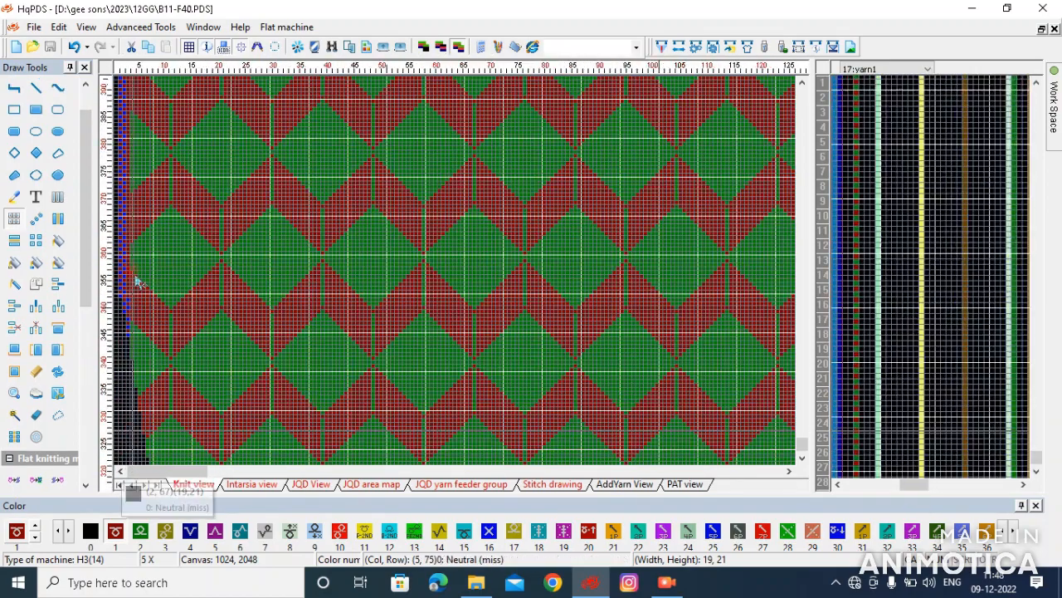
scroll(138, 279, up, 2)
scroll(462, 280, down, 5)
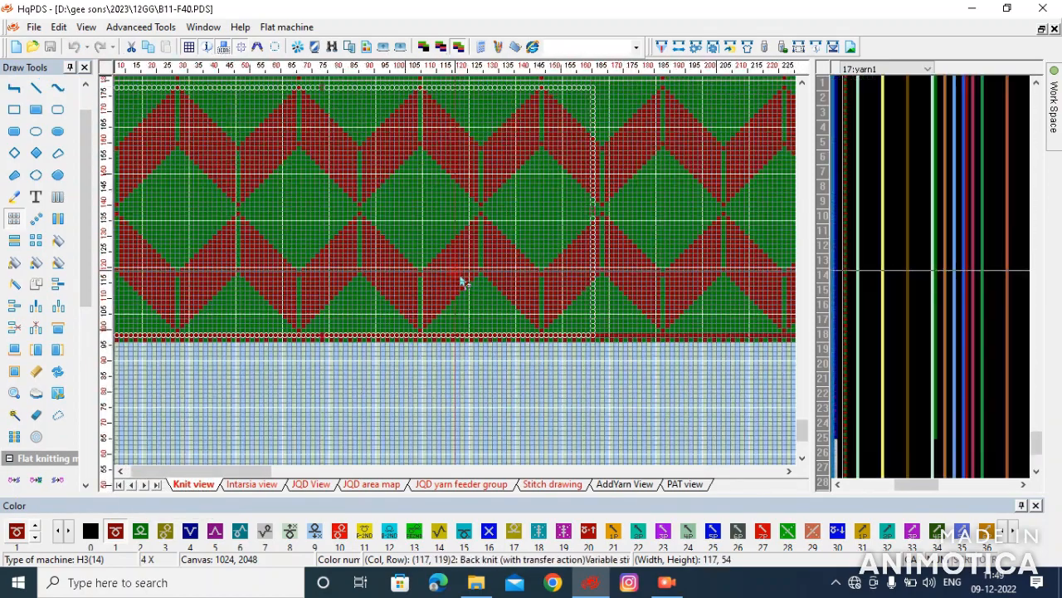
scroll(461, 280, up, 4)
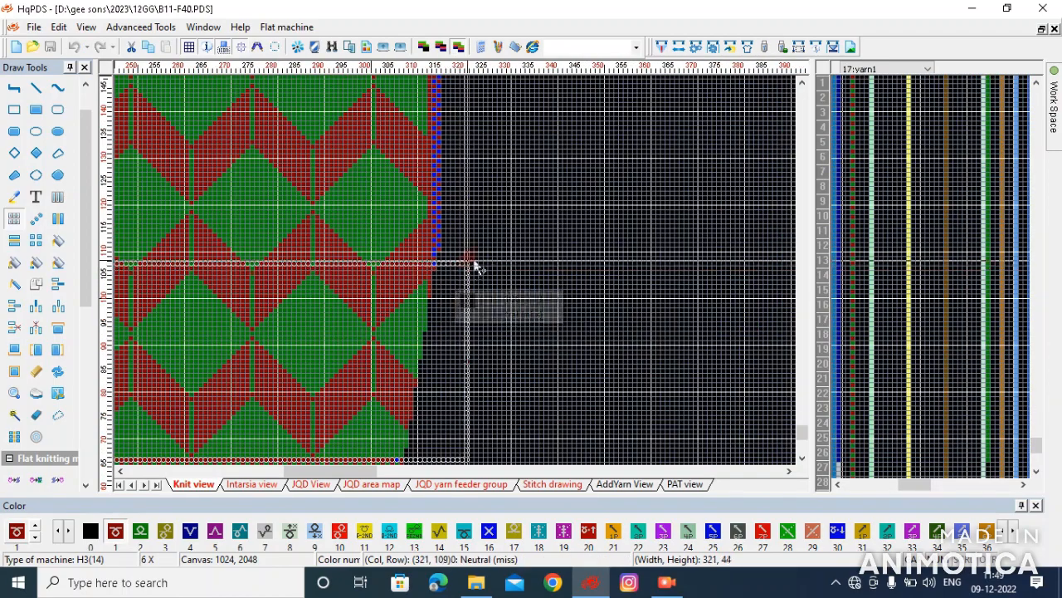
click(304, 261)
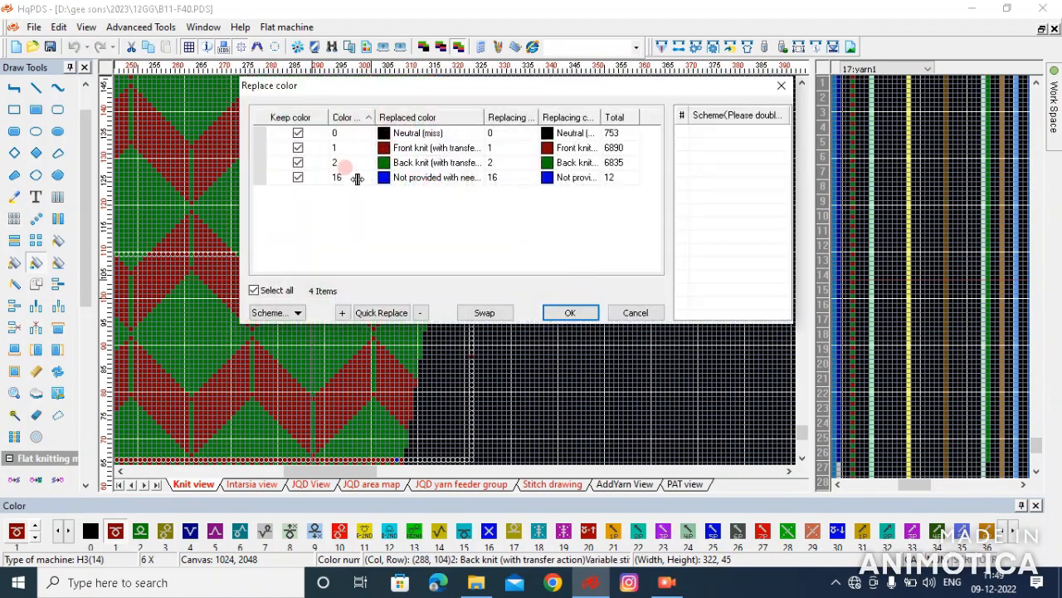
click(546, 310)
click(333, 286)
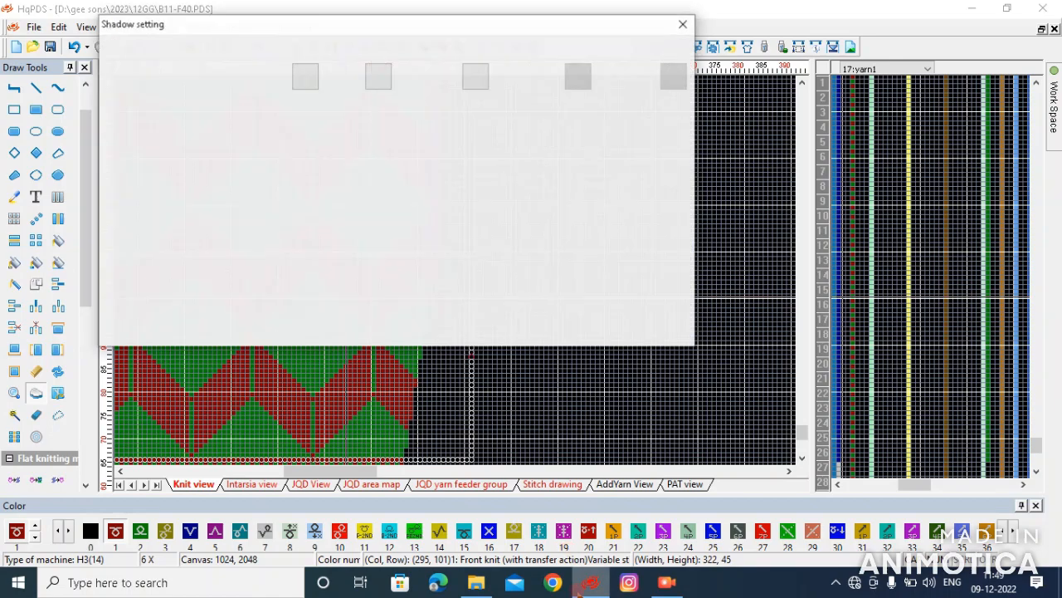
Apply the Shadow function to the selected shaping area above the rib
click(602, 132)
click(492, 156)
click(388, 281)
click(429, 156)
scroll(457, 283, down, 3)
scroll(257, 423, down, 3)
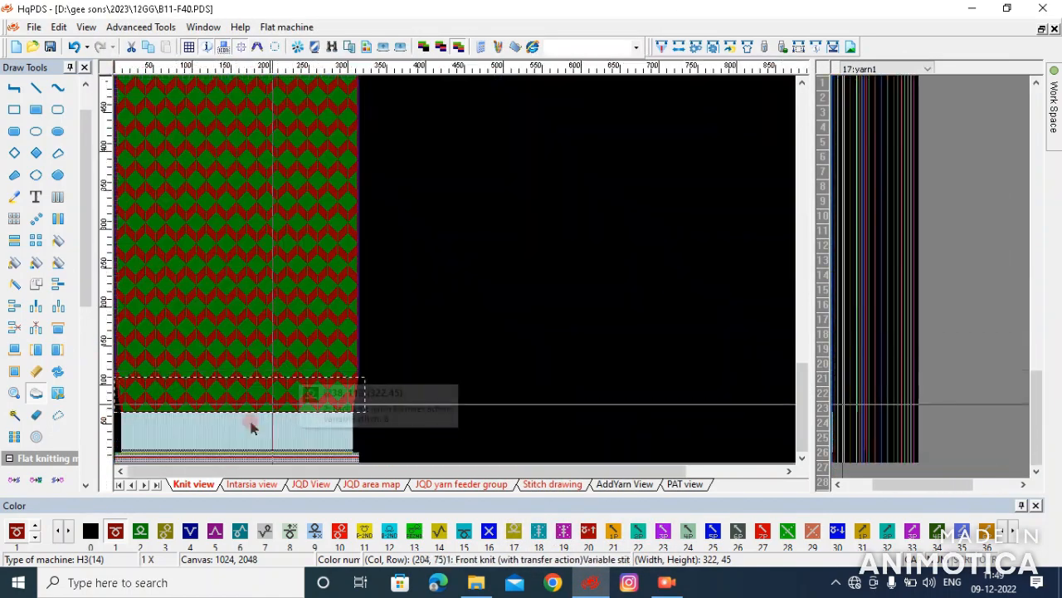
Add color 16 stitches along the stepped side edges of the selected shaping area with the flat knitting tools
click(37, 413)
scroll(33, 446, down, 2)
scroll(33, 445, down, 5)
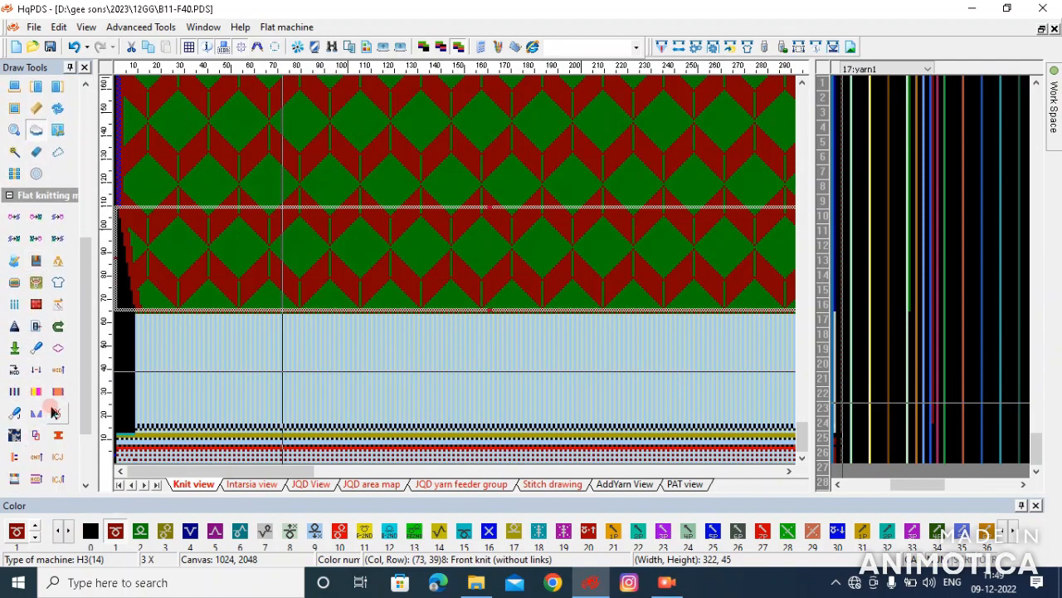
click(57, 390)
click(524, 367)
scroll(161, 336, down, 2)
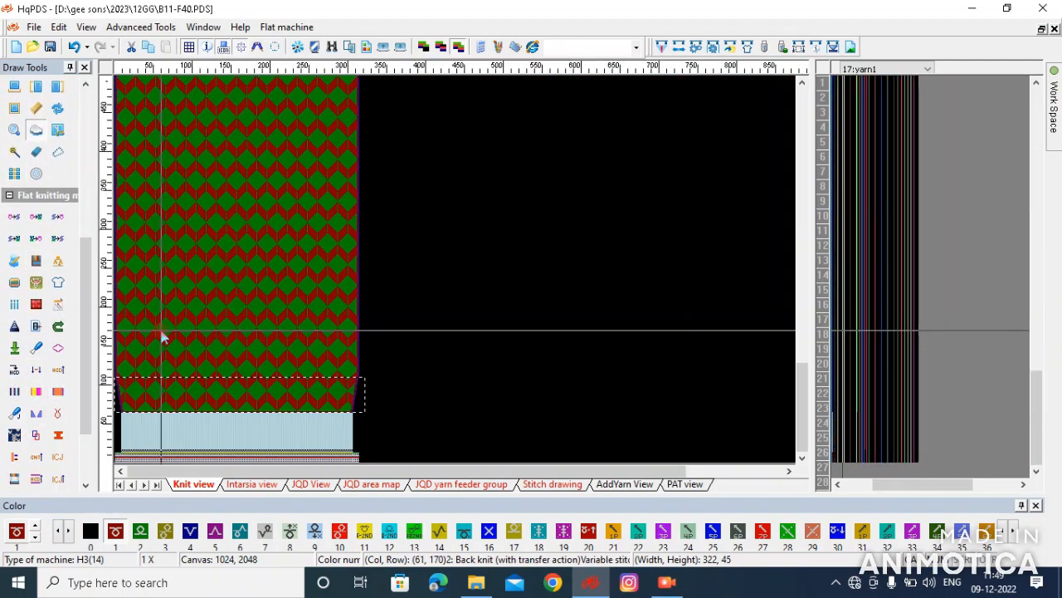
Examine the shaped side edges and the rows where the jacquard meets the rib in the knit view
scroll(194, 305, up, 4)
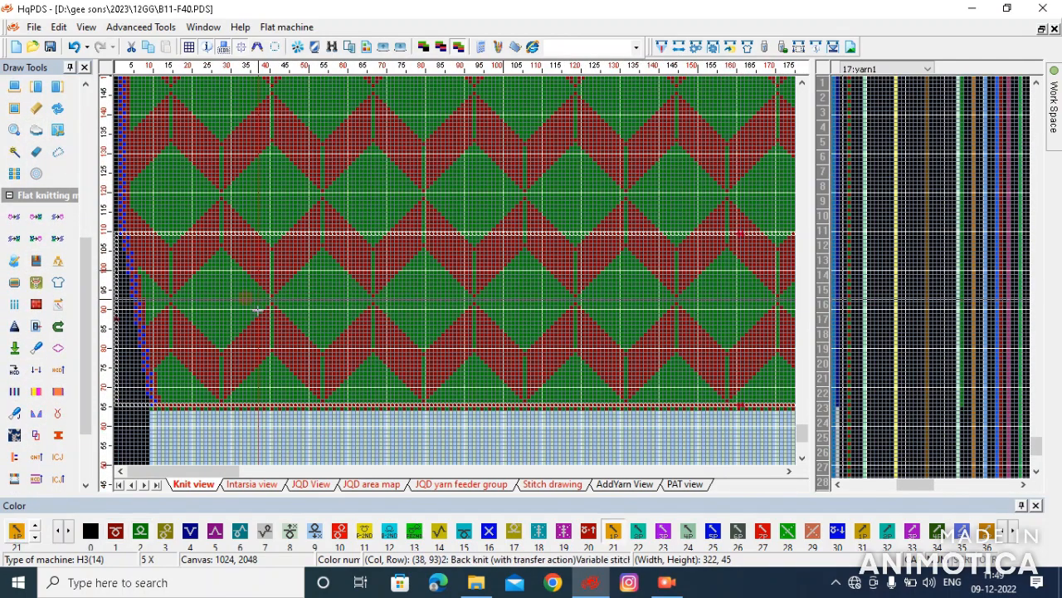
scroll(258, 310, up, 3)
scroll(454, 270, down, 3)
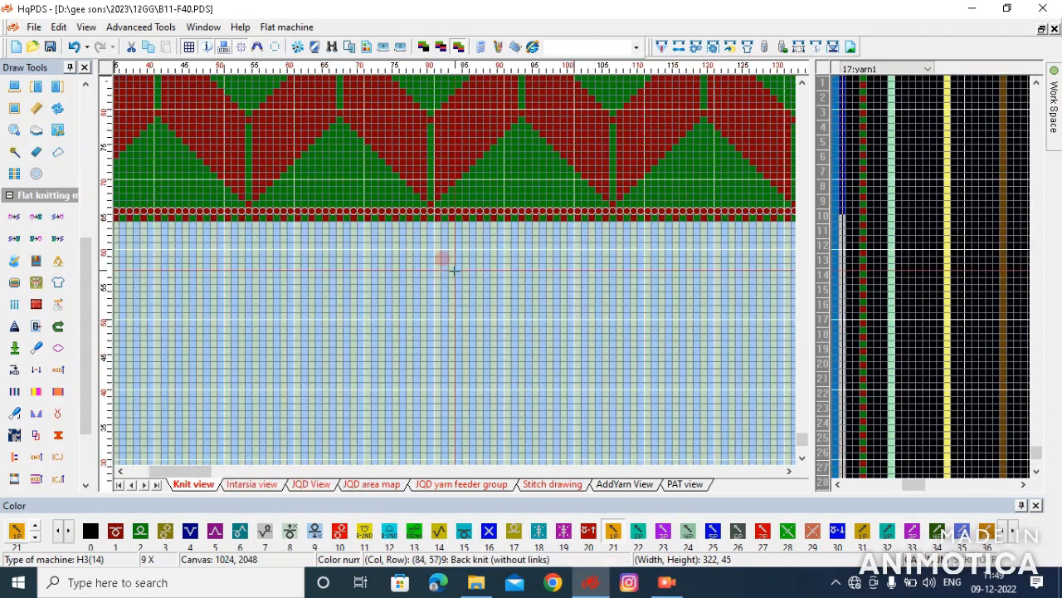
scroll(431, 270, up, 3)
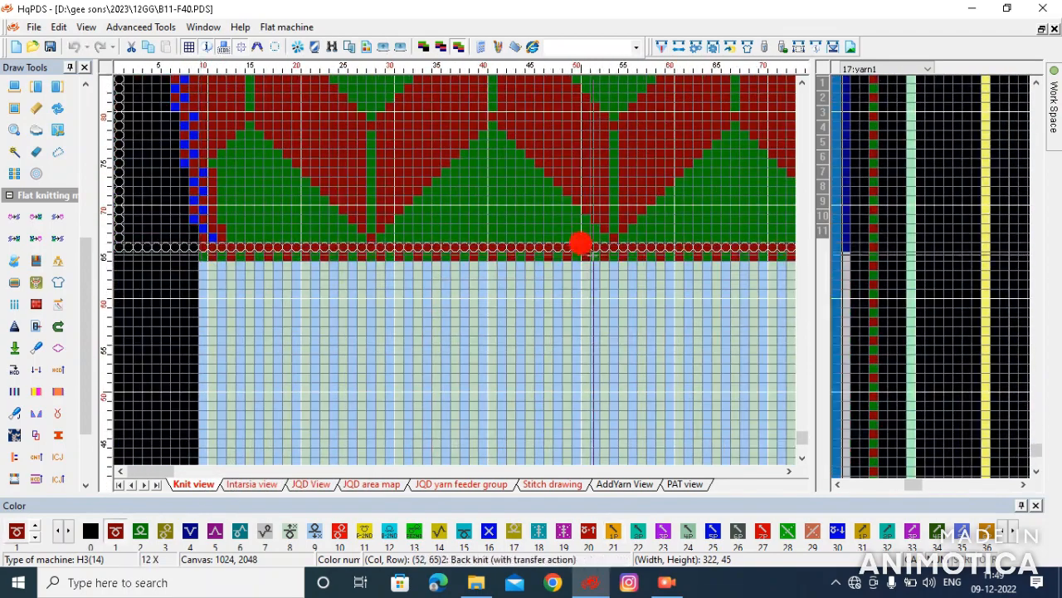
scroll(581, 244, down, 5)
scroll(727, 295, up, 4)
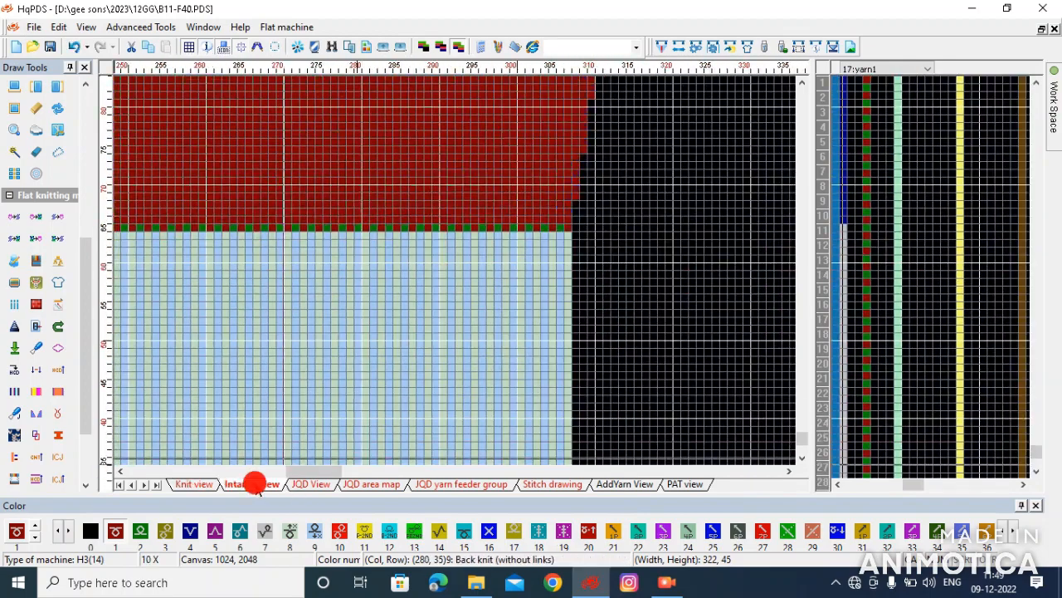
Show the intarsia view and examine the LEVI'S logo band within the whole panel
click(255, 484)
scroll(454, 321, down, 5)
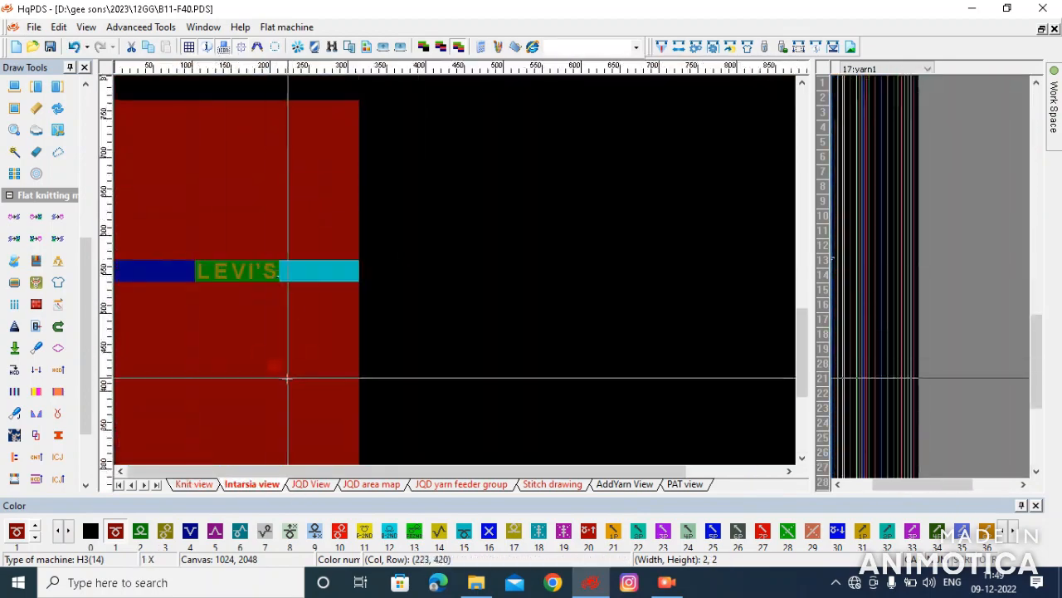
scroll(453, 270, up, 2)
scroll(455, 270, down, 2)
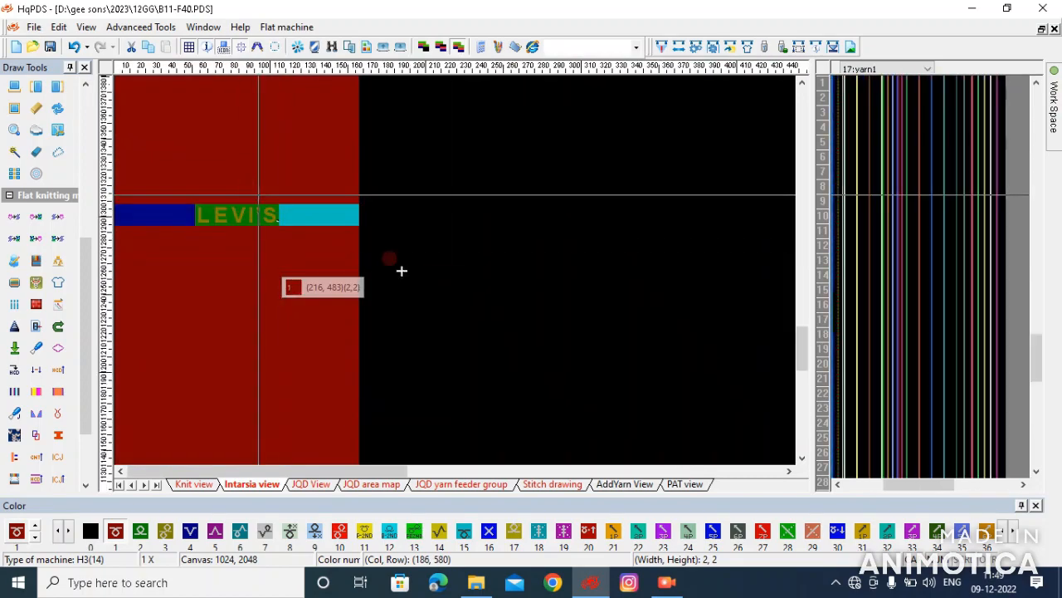
Fill the yarn1 column with color 2 for the plain body rows below and above the LEVI'S band
scroll(257, 325, up, 1)
scroll(323, 399, down, 1)
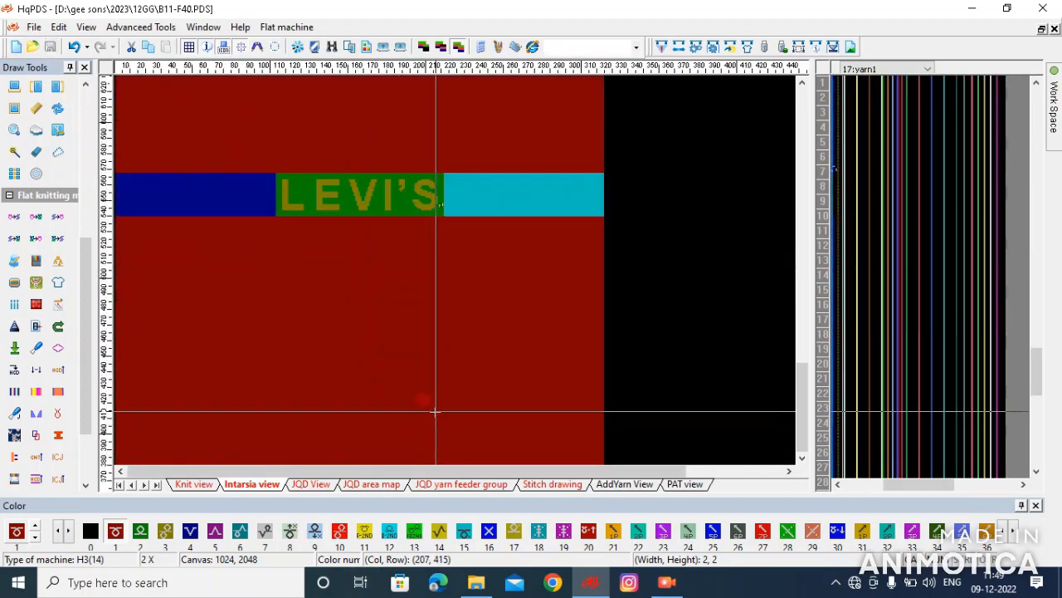
scroll(349, 438, down, 2)
scroll(455, 270, up, 4)
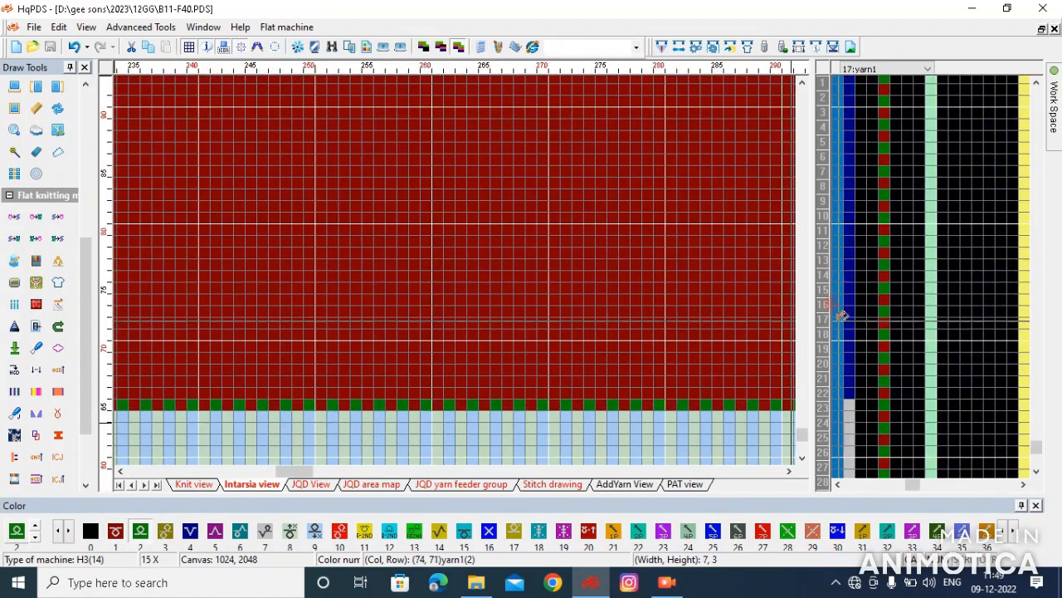
scroll(457, 264, down, 4)
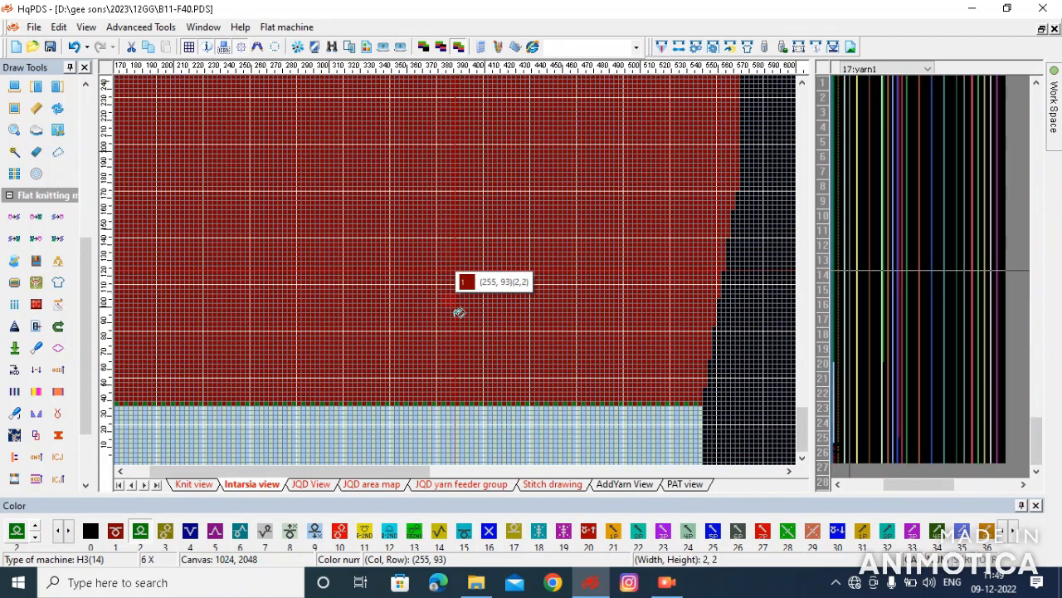
scroll(301, 220, up, 3)
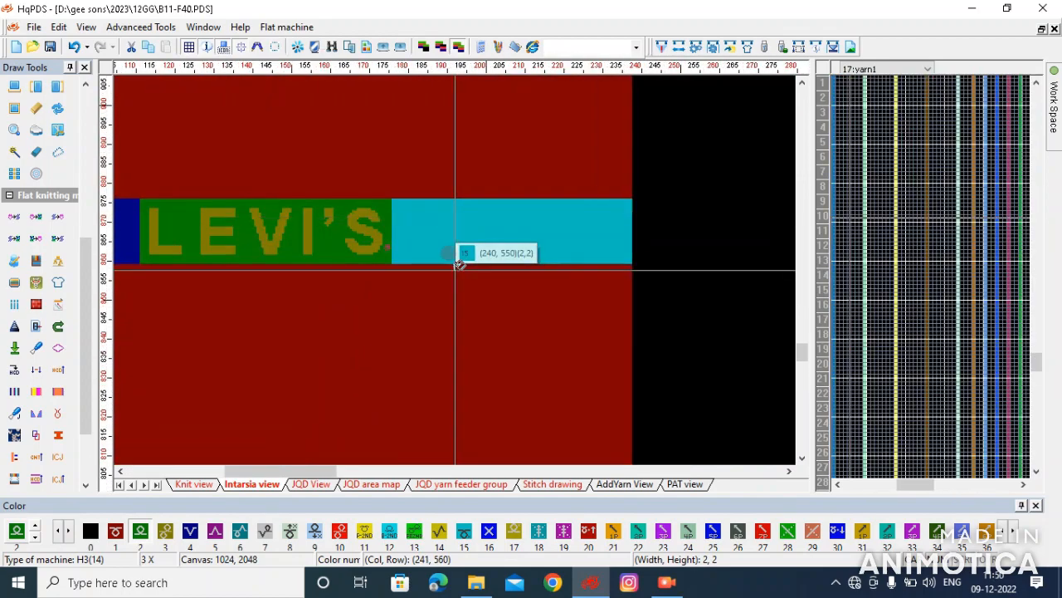
scroll(454, 264, up, 1)
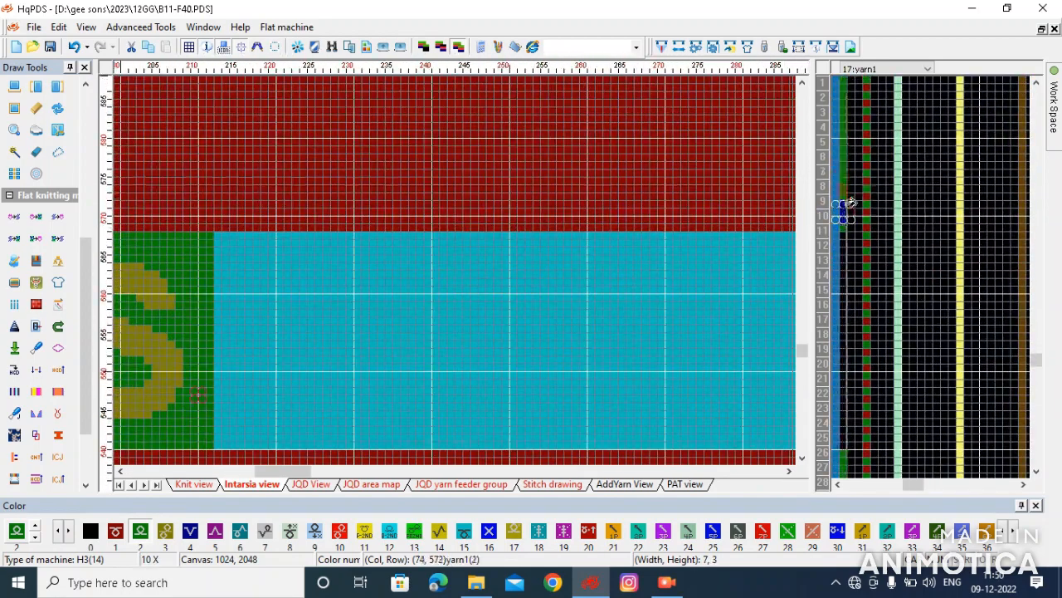
Assign the yarn feeders automatically in the yarn feeder group settings
click(696, 46)
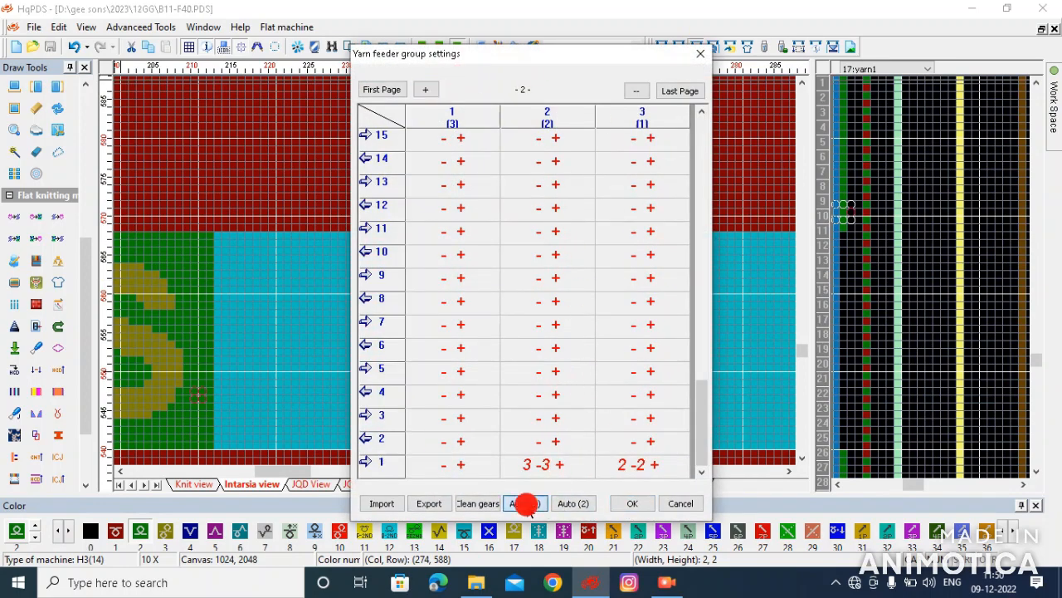
click(632, 503)
scroll(504, 206, down, 2)
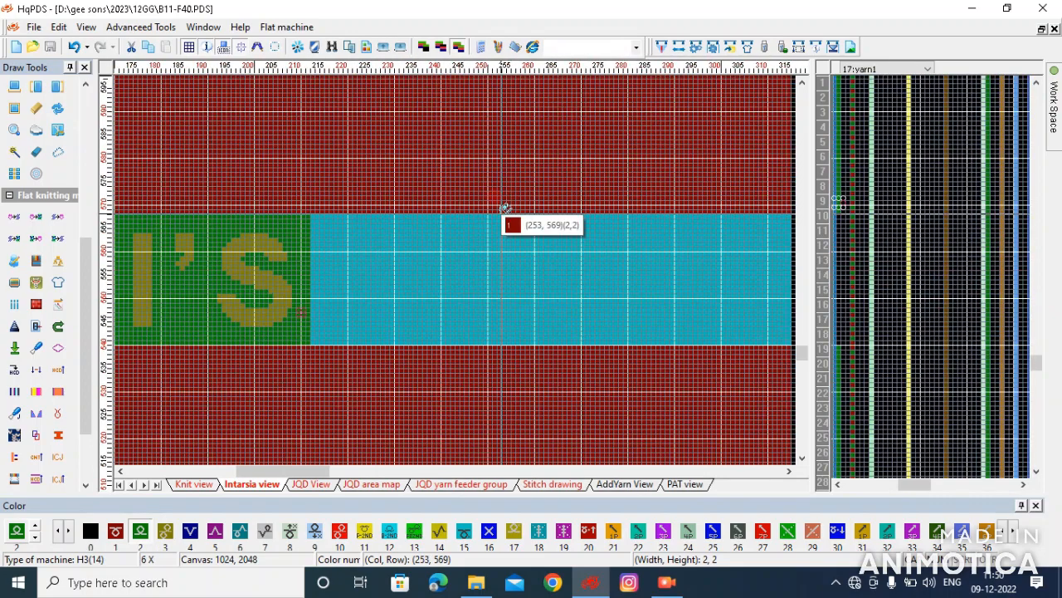
Compile the pattern and run it through to the end of the route optimization
key(F4)
key(Return)
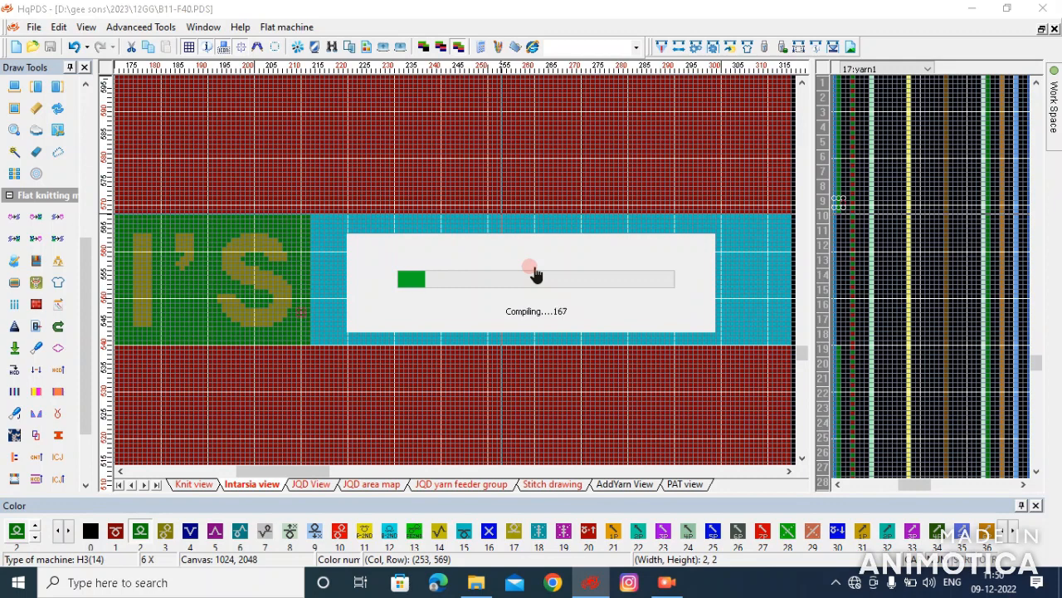
click(610, 319)
click(630, 324)
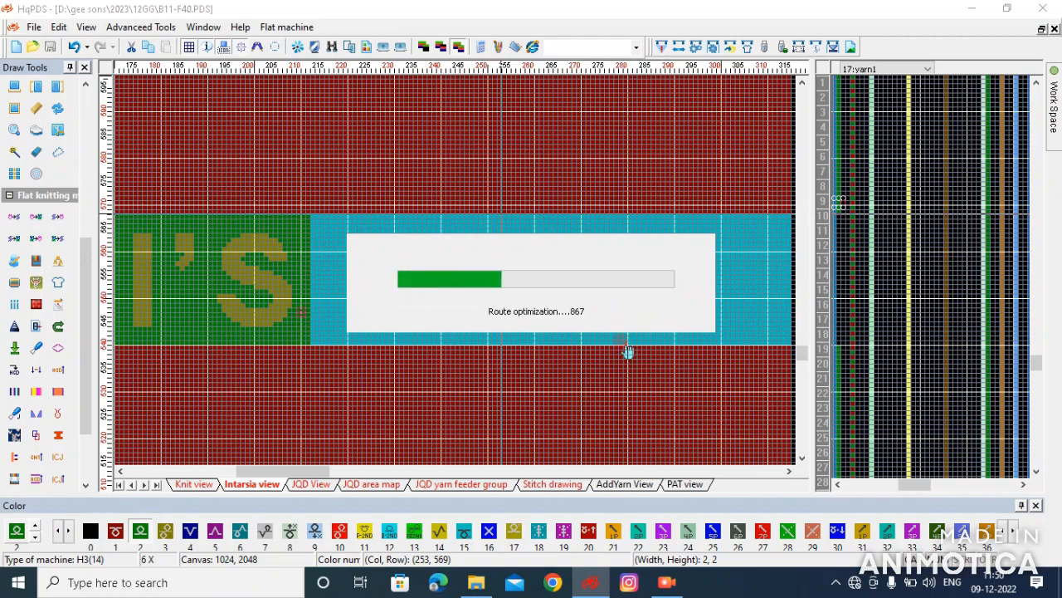
click(613, 362)
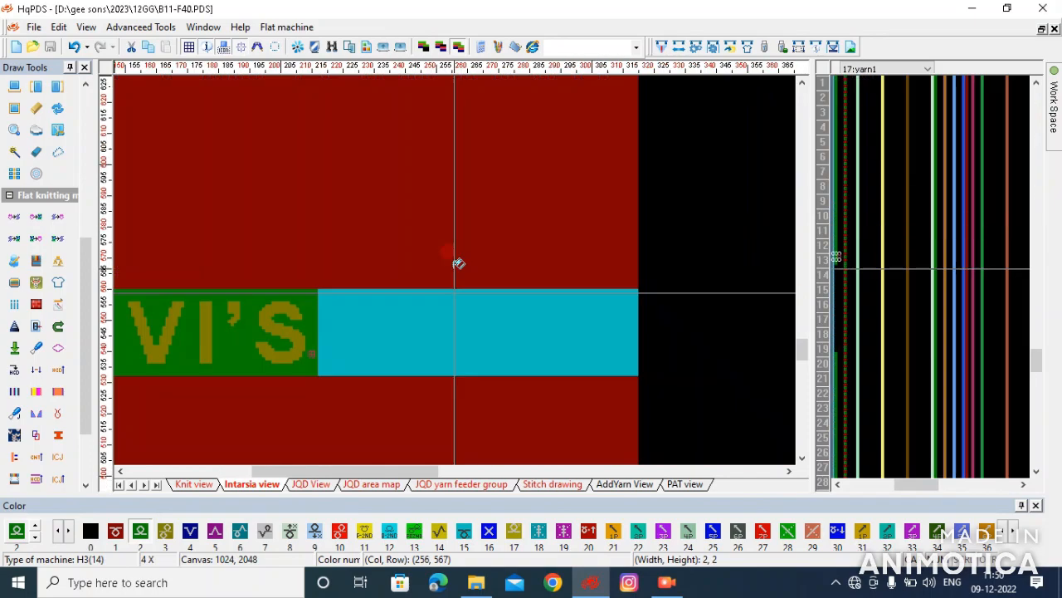
Clear the extra mark on rows 746 and 747 of the End column, just below the panel's top edge
scroll(314, 177, down, 1)
scroll(331, 205, up, 6)
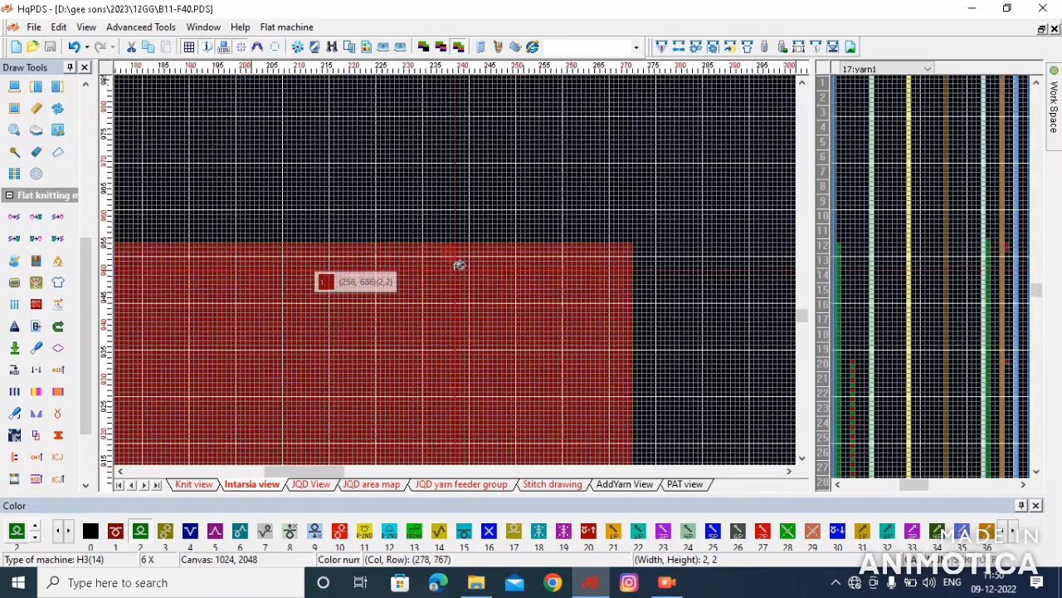
scroll(876, 438, up, 3)
scroll(895, 275, right, 4)
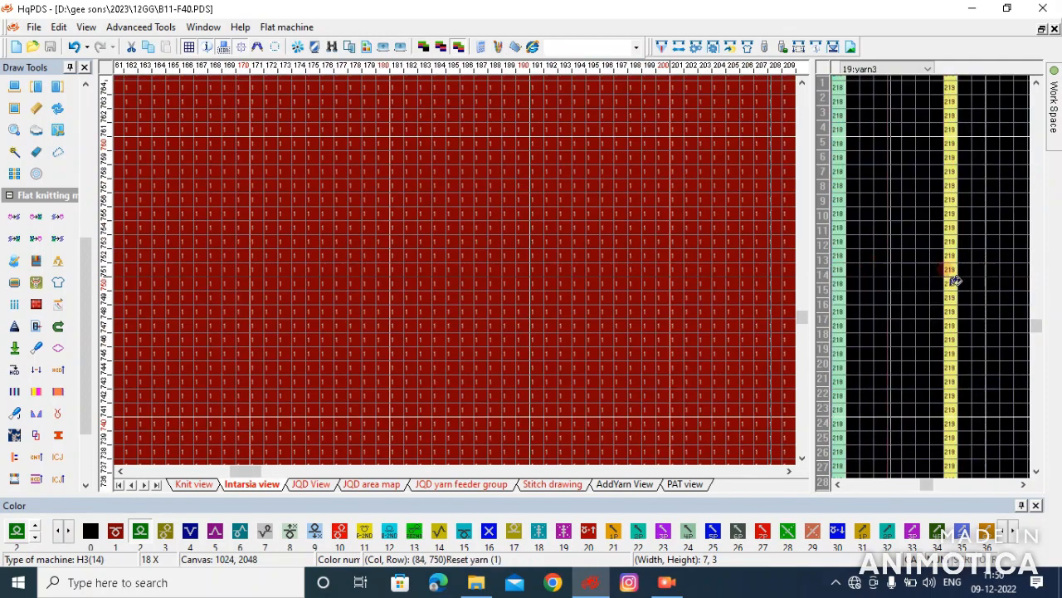
click(871, 345)
click(905, 275)
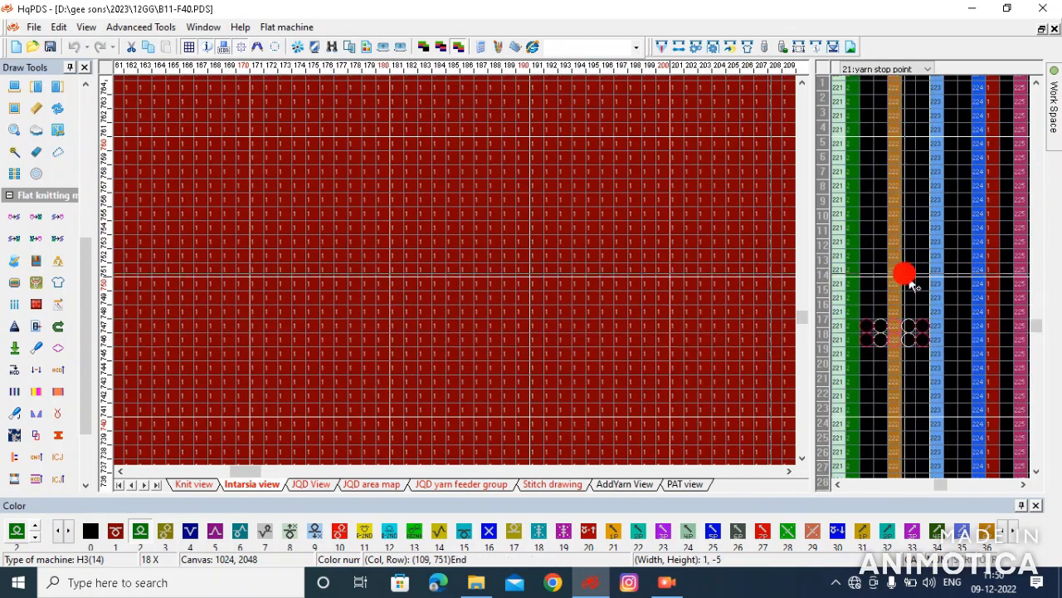
scroll(522, 167, down, 1)
scroll(523, 170, down, 1)
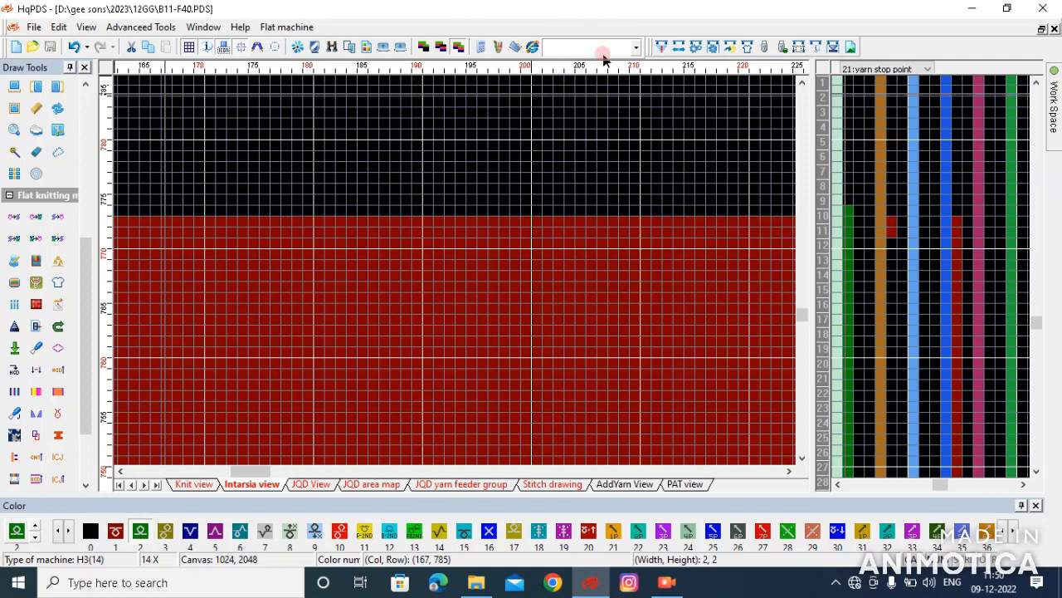
Recompile the corrected pattern
click(665, 47)
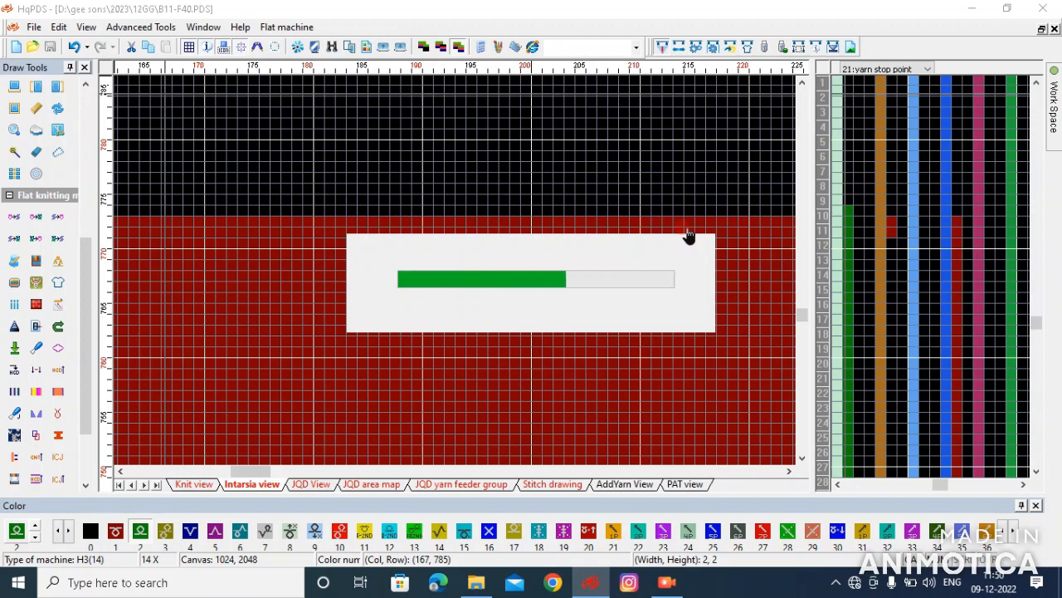
click(610, 322)
click(636, 322)
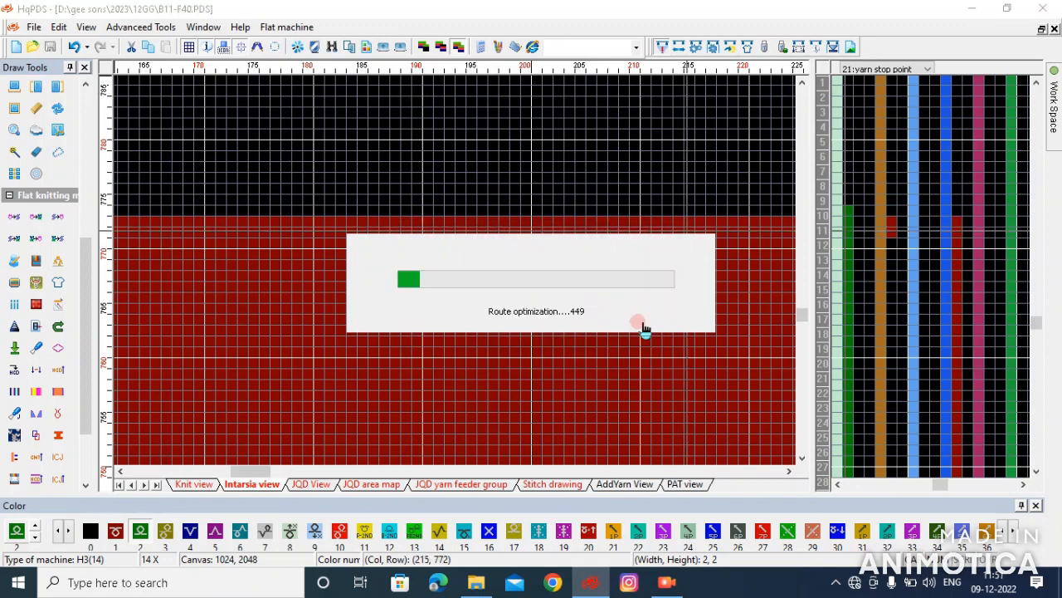
click(531, 406)
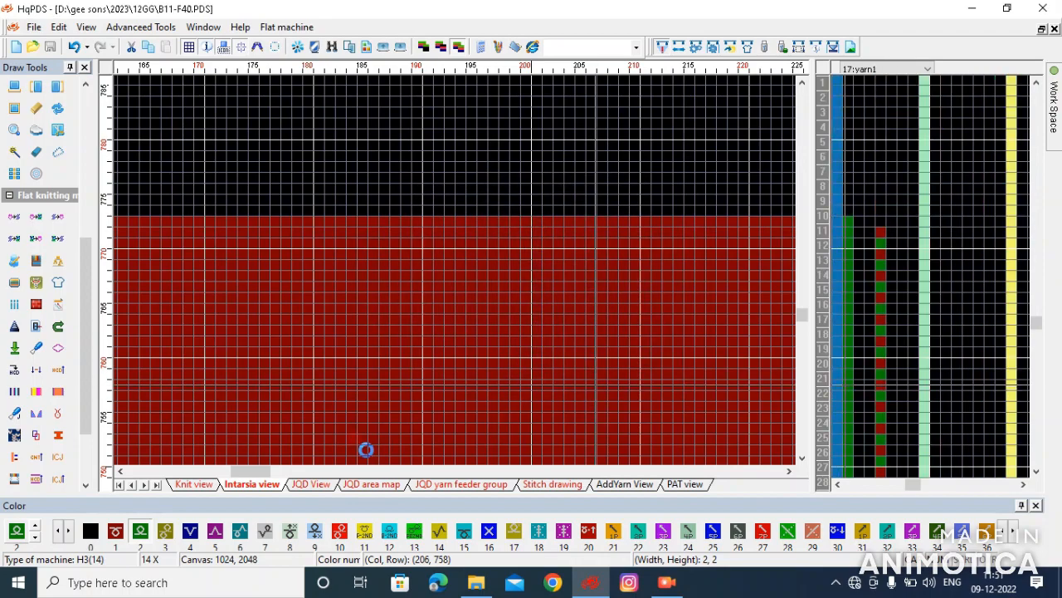
In the knit view, draw a row of color 10 stitches along row 539 under the logo area, from column 105 to 212
scroll(462, 280, down, 3)
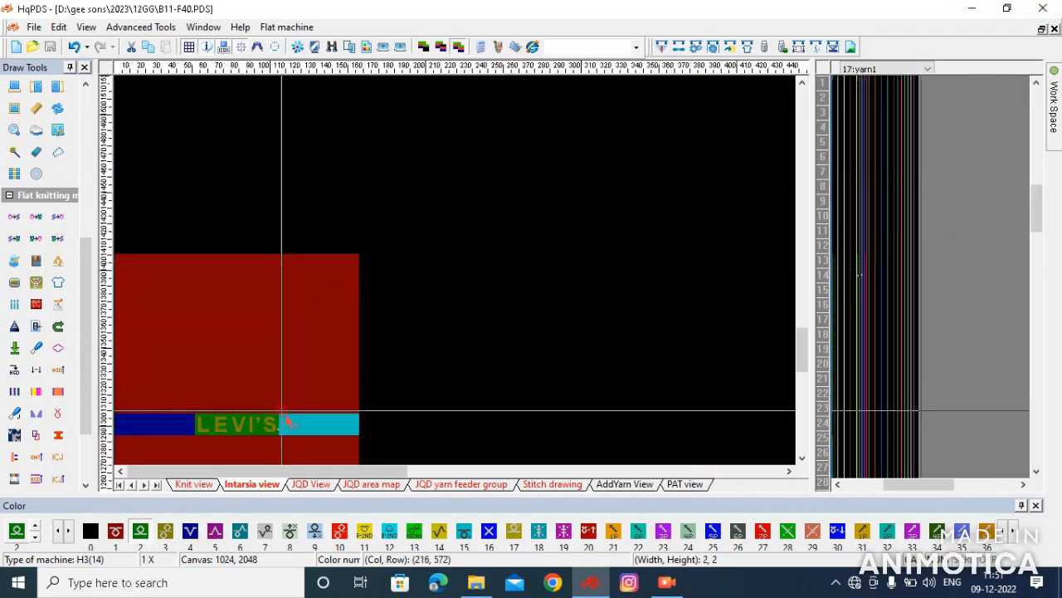
scroll(280, 382, up, 2)
scroll(462, 282, up, 4)
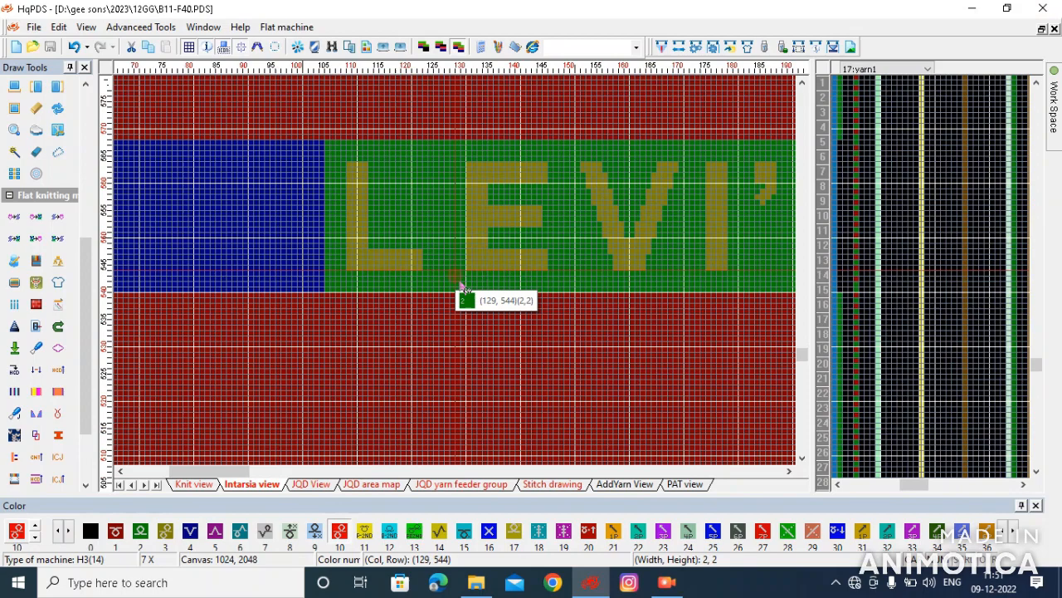
click(204, 484)
scroll(398, 304, up, 2)
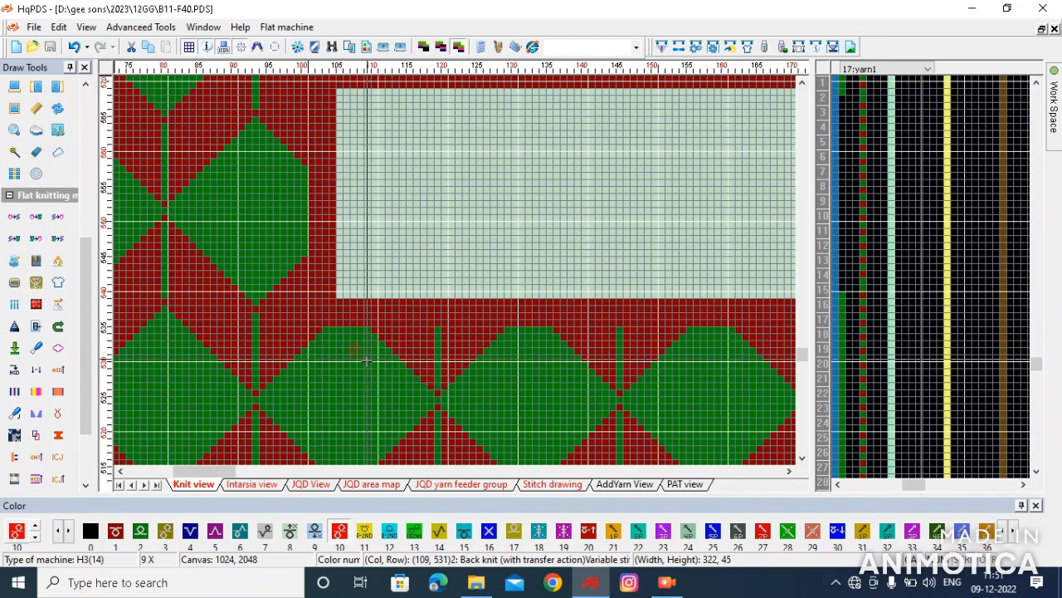
drag(338, 301, 365, 252)
scroll(792, 309, down, 1)
scroll(788, 271, up, 2)
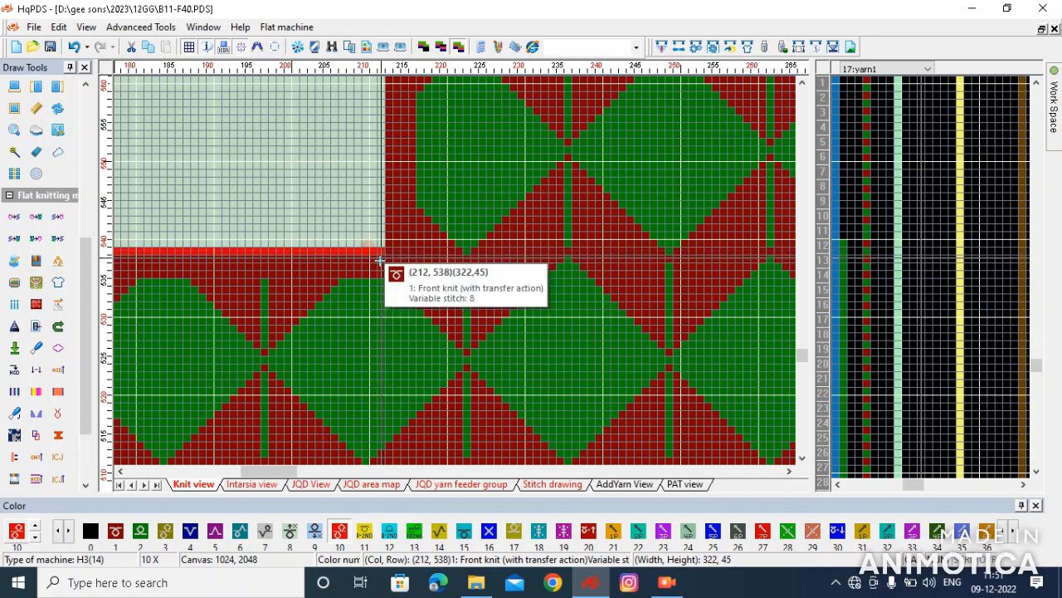
Select the 108-stitch color 10 row under the logo area and copy it to the stitch drawing
scroll(383, 257, up, 3)
drag(472, 263, 270, 297)
scroll(257, 245, down, 3)
scroll(199, 259, up, 3)
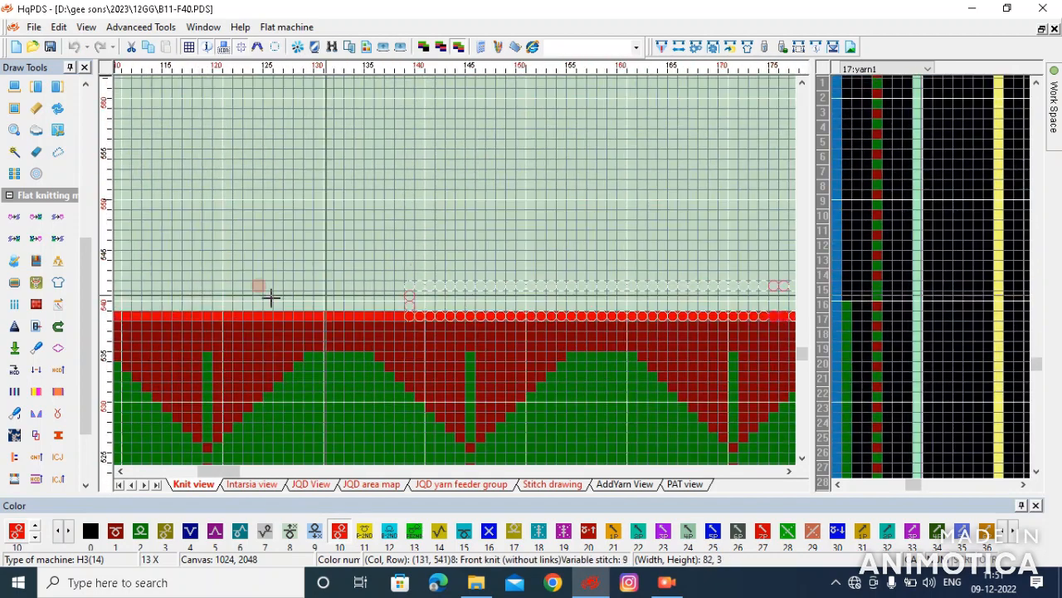
scroll(271, 297, down, 2)
right_click(309, 291)
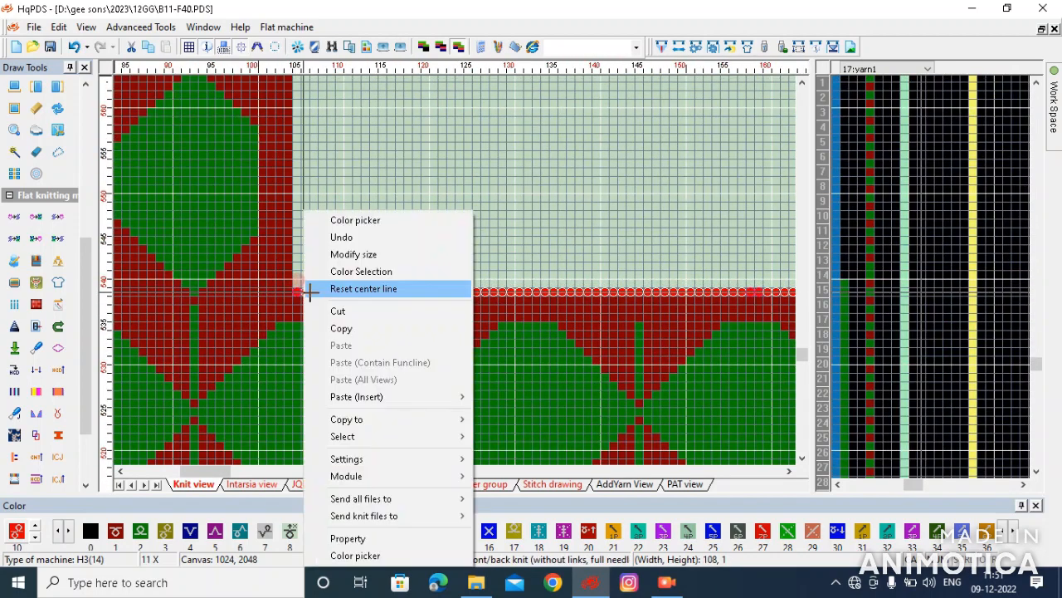
mouse_move(368, 419)
click(581, 507)
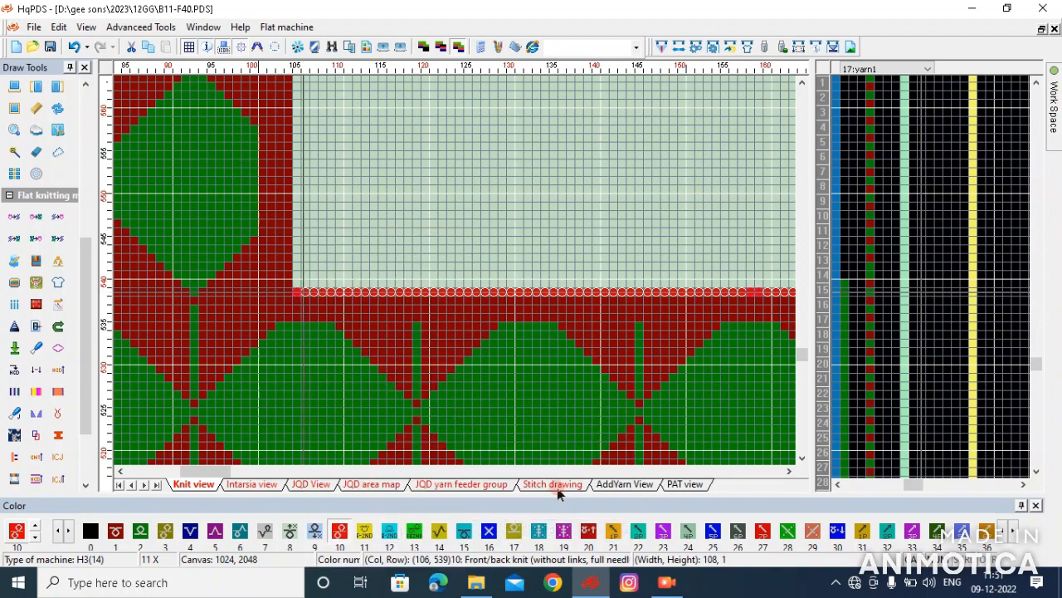
In the stitch drawing, fill row 540 directly above the color 10 row with color 9 across the logo width
click(555, 486)
scroll(444, 260, down, 3)
scroll(453, 267, up, 2)
scroll(453, 267, up, 3)
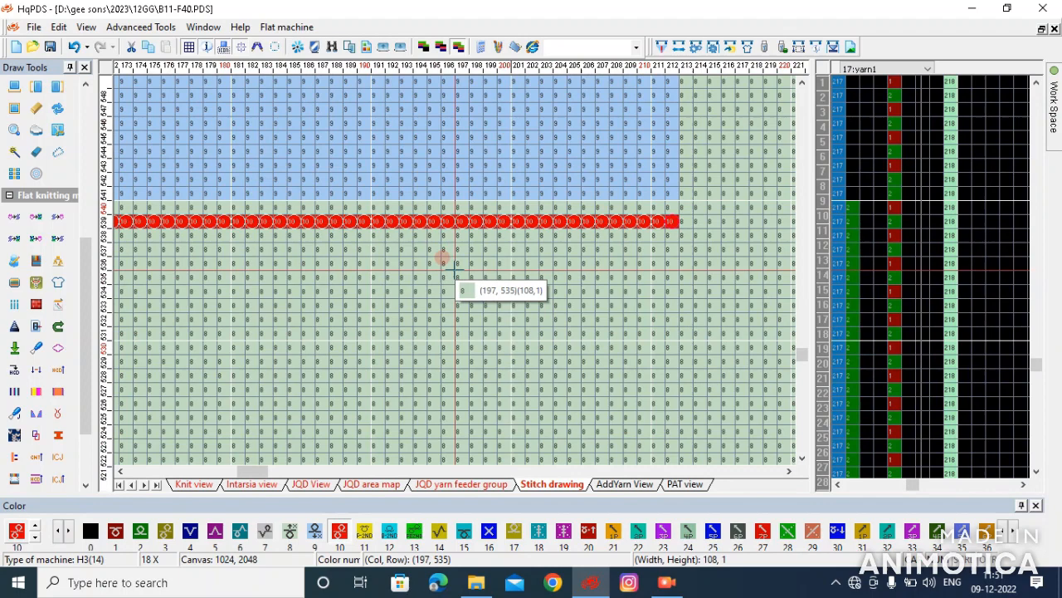
click(671, 208)
scroll(373, 164, down, 1)
scroll(228, 282, up, 1)
scroll(155, 305, down, 1)
scroll(455, 270, down, 1)
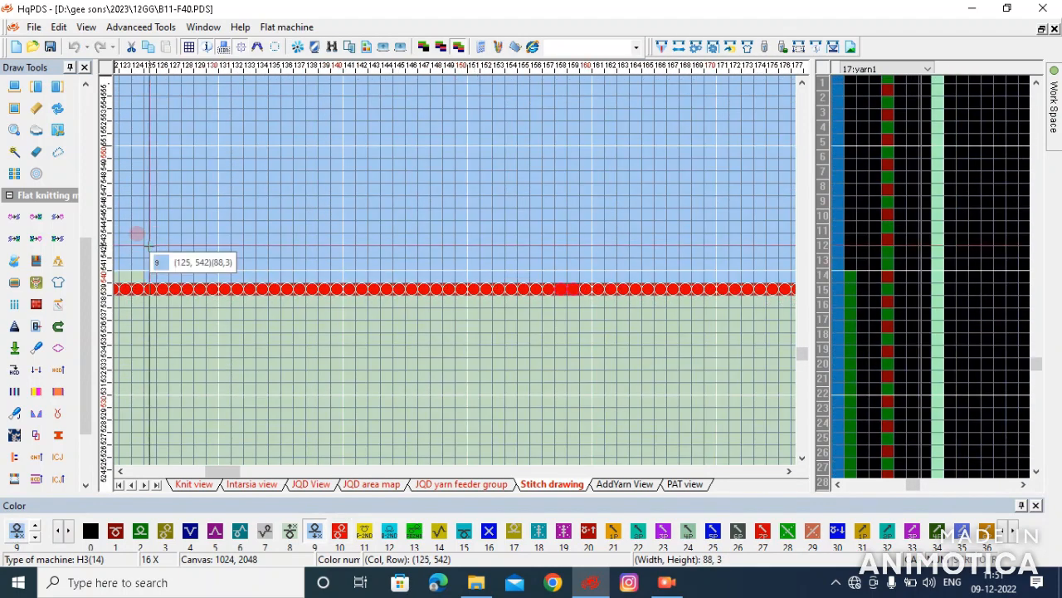
scroll(152, 248, up, 1)
click(187, 239)
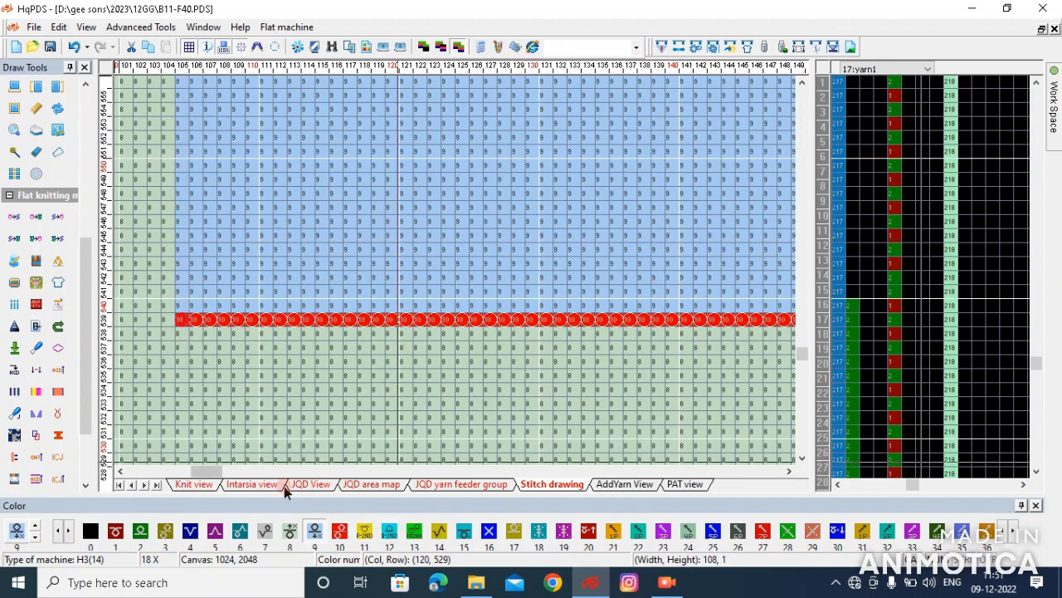
Copy an 8 by 3 block of color 2 beneath the letter L from the intarsia view to the stitch drawing
click(271, 484)
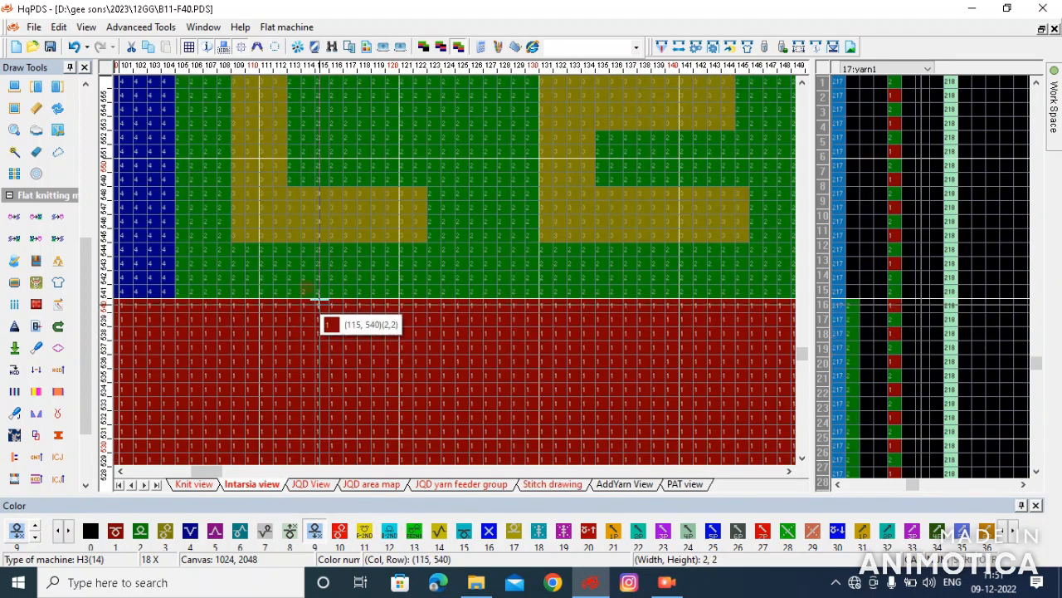
right_click(395, 256)
mouse_move(455, 410)
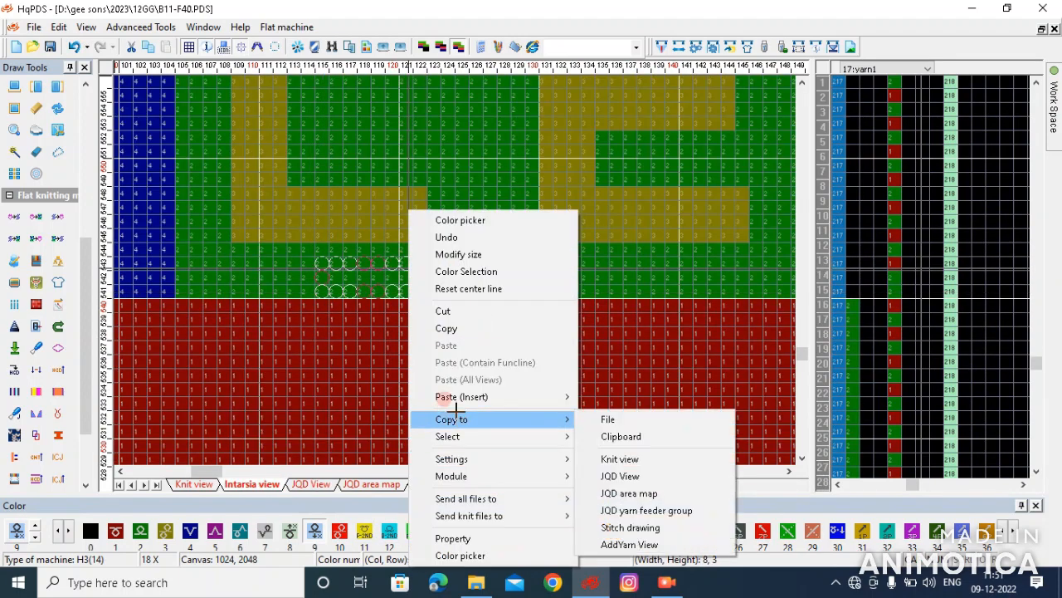
click(629, 544)
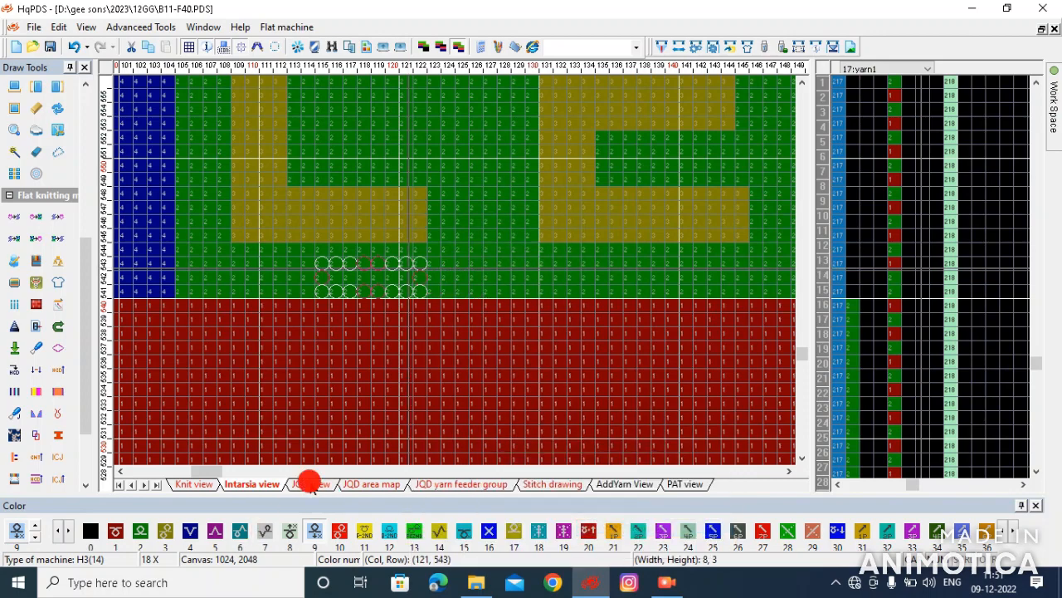
click(309, 483)
click(552, 484)
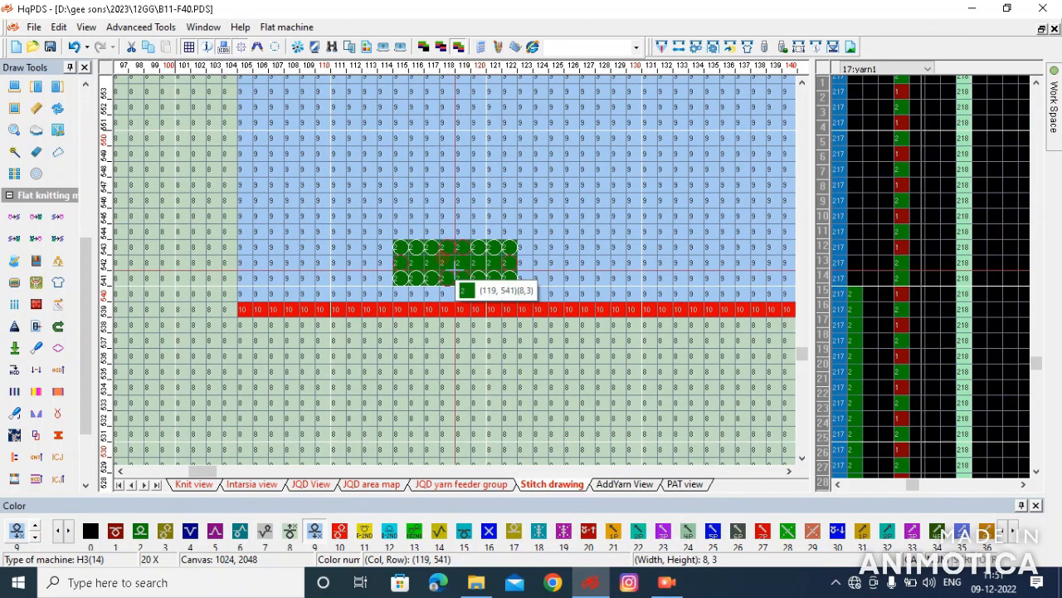
In the knit view, draw a row of color 9 stitches on row 540, directly above the color 10 row
click(196, 484)
scroll(456, 268, up, 2)
scroll(455, 268, up, 4)
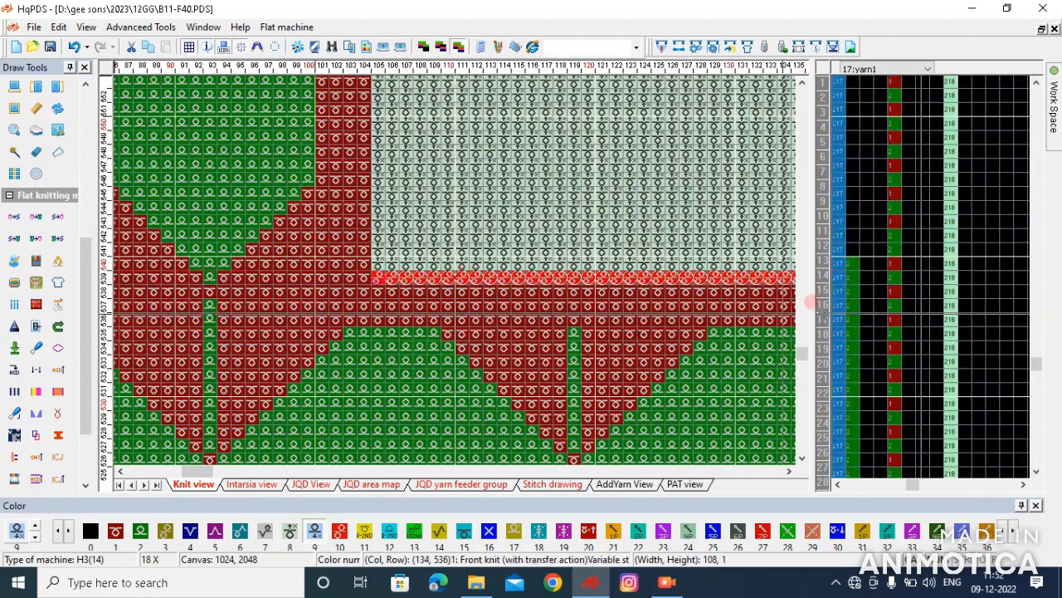
click(646, 282)
click(612, 199)
click(316, 47)
click(617, 289)
click(548, 290)
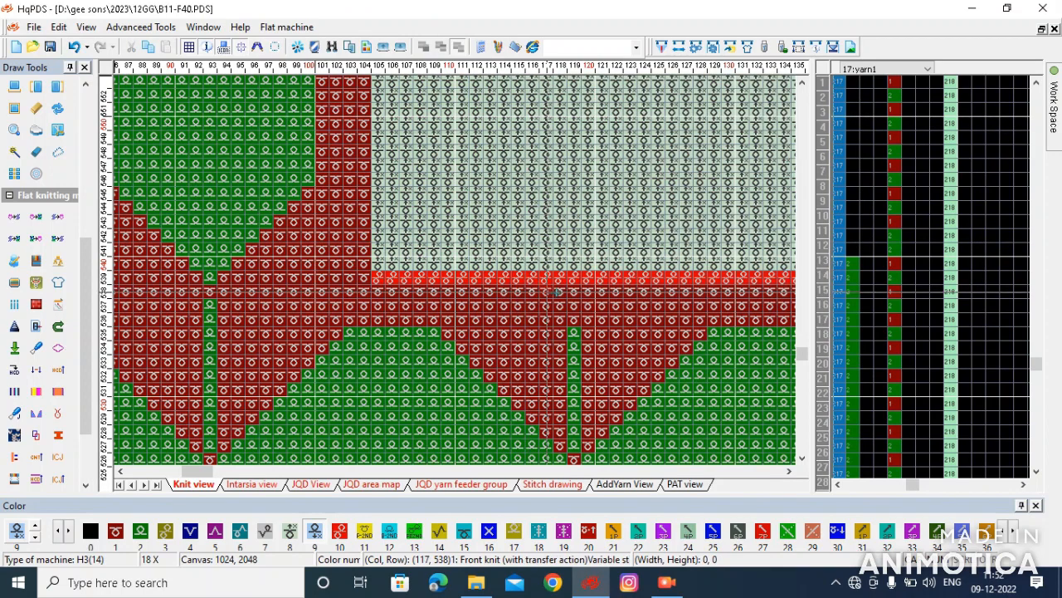
click(882, 267)
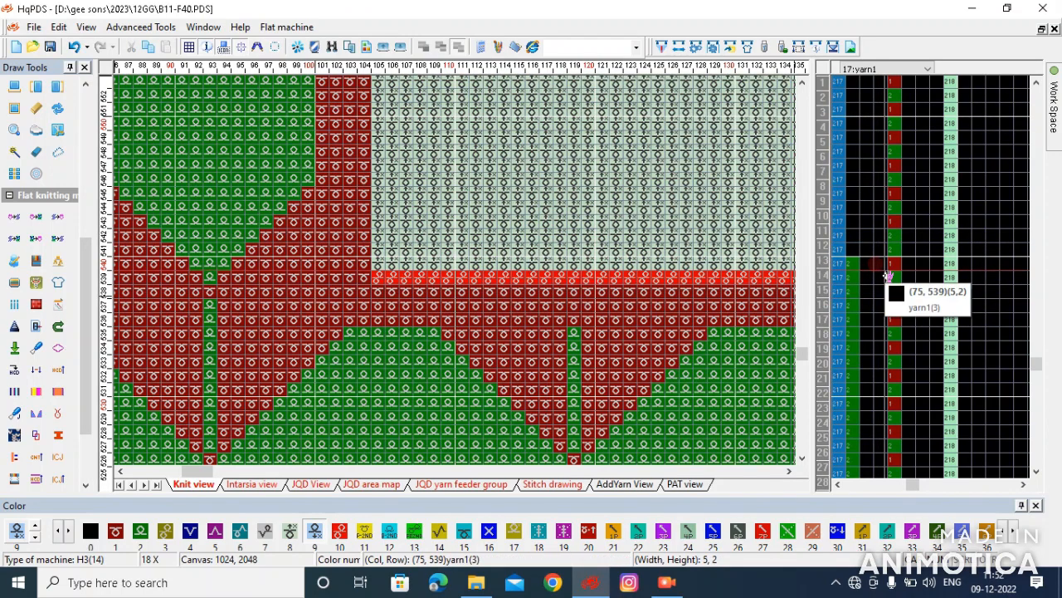
drag(601, 255, 456, 255)
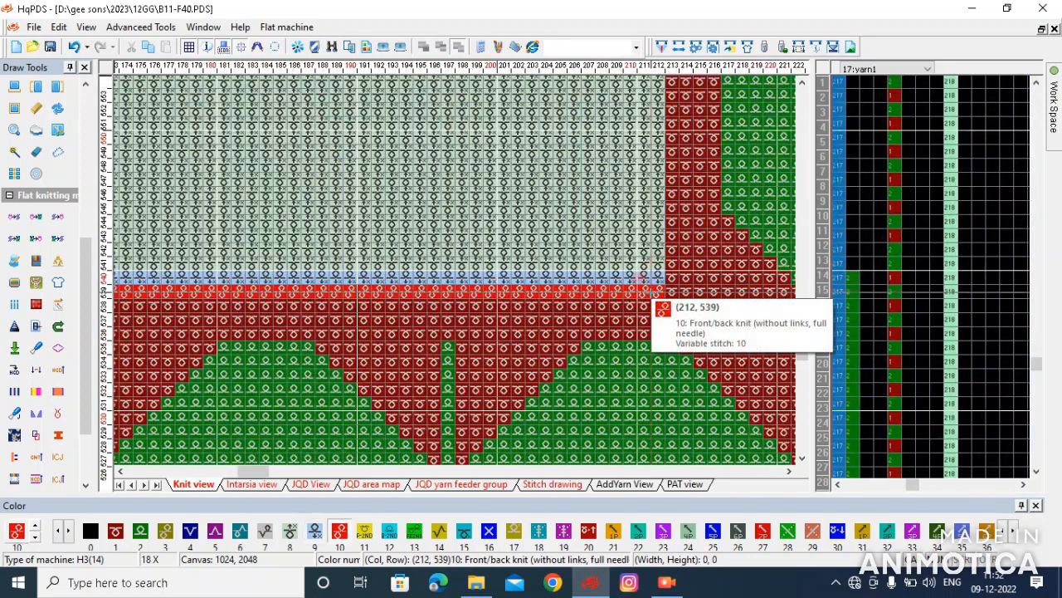
In the knit view, recolor row 540 below the logo area with color 10 and return row 539 to color 1
click(340, 531)
click(370, 278)
scroll(372, 303, down, 2)
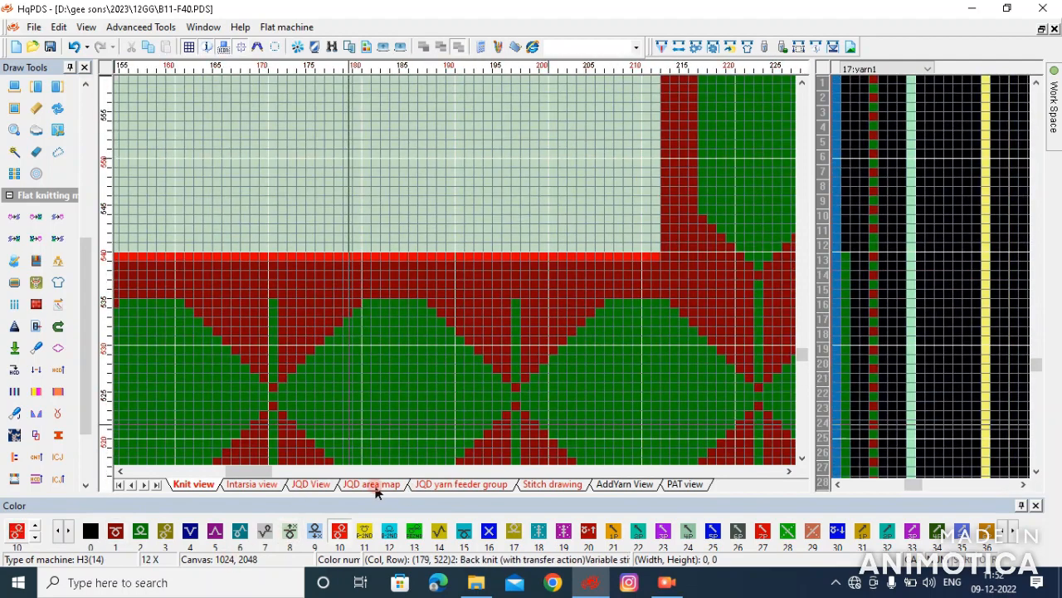
In the stitch drawing, shift the color 10 row up to row 540 across the logo width and return row 539 to color 8
click(564, 490)
scroll(440, 263, up, 2)
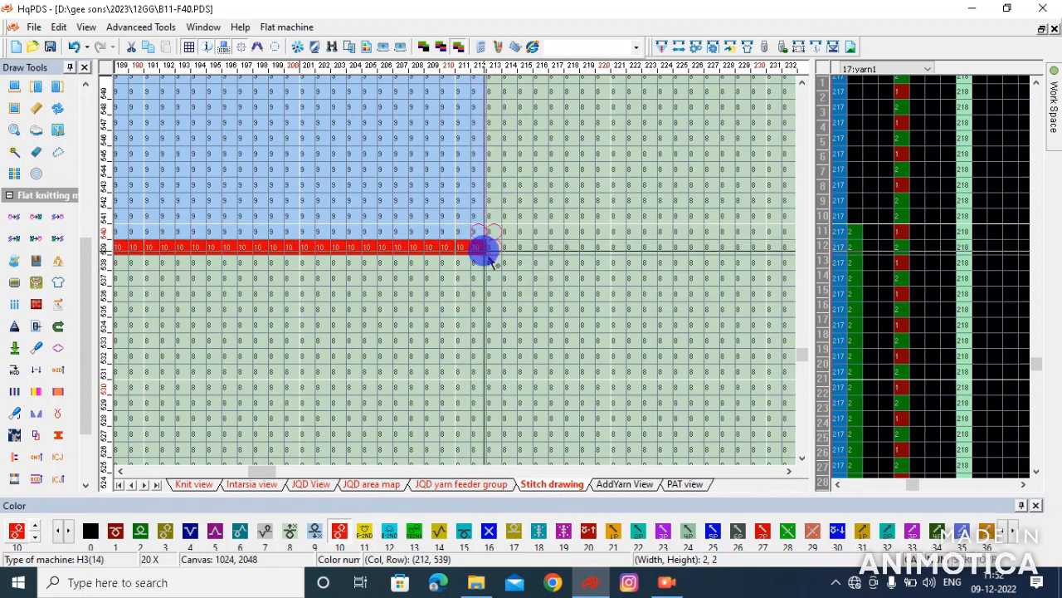
drag(482, 247, 486, 231)
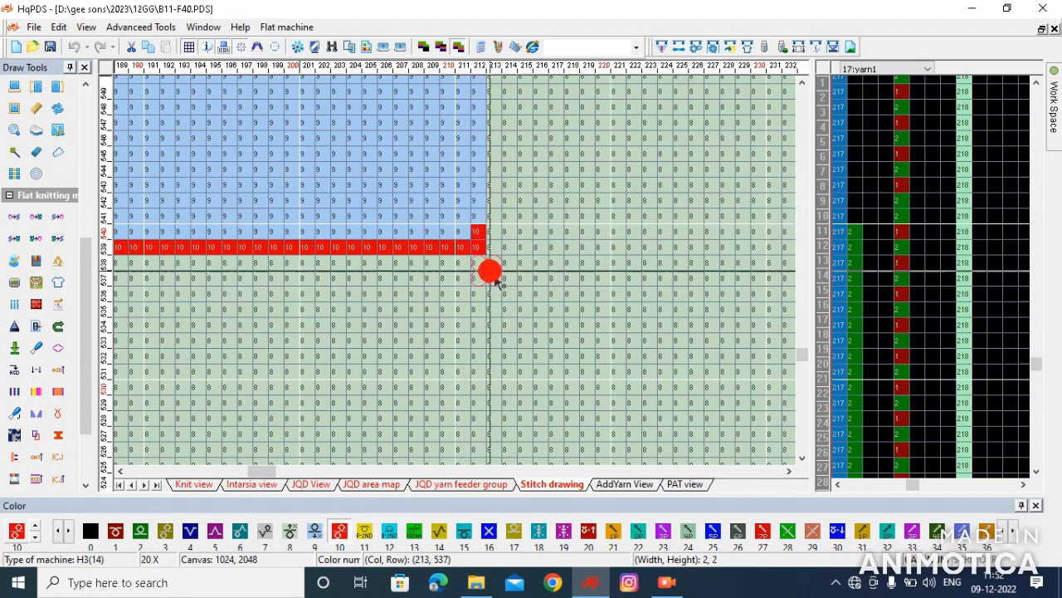
scroll(312, 254, down, 1)
mouse_move(312, 254)
mouse_down()
mouse_move(140, 272)
mouse_move(135, 263)
mouse_move(133, 280)
mouse_move(799, 275)
mouse_move(437, 284)
mouse_up()
scroll(140, 272, down, 1)
scroll(136, 263, down, 1)
scroll(456, 277, up, 1)
scroll(793, 274, down, 1)
scroll(581, 278, up, 1)
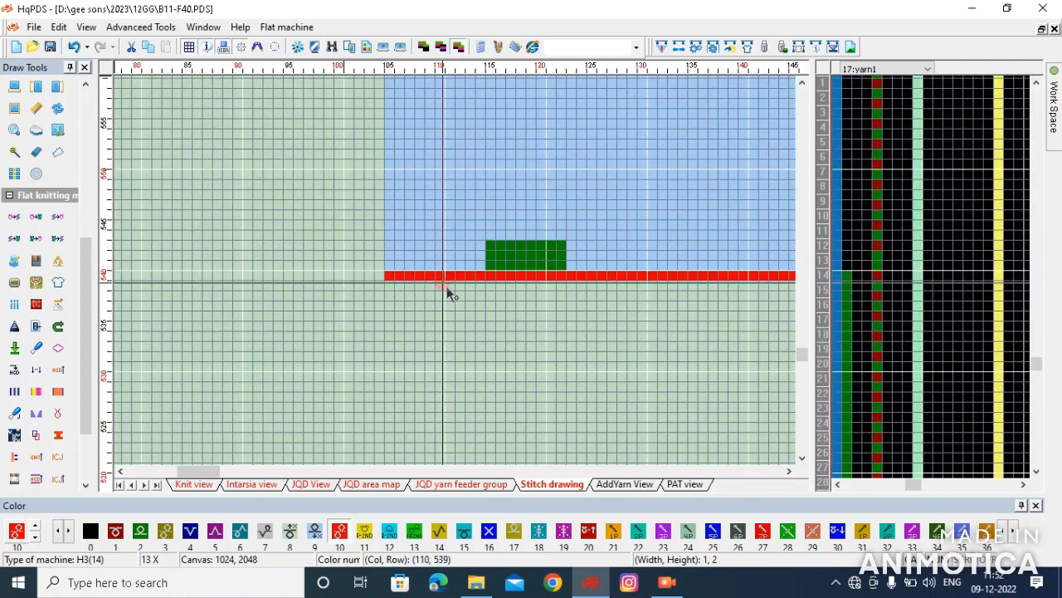
Overwrite the color 2 block in the stitch drawing with a copy of the neighbouring 14 by 18 area
drag(602, 326, 734, 155)
drag(709, 209, 469, 254)
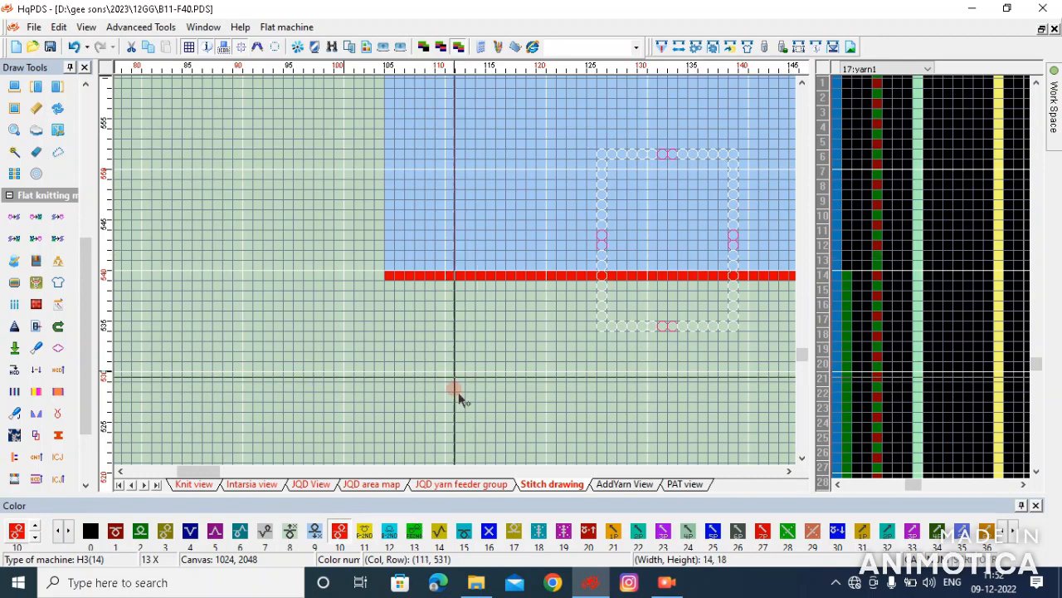
Check the intarsia and knit views, then compile the pattern and close the knitting time report
click(246, 484)
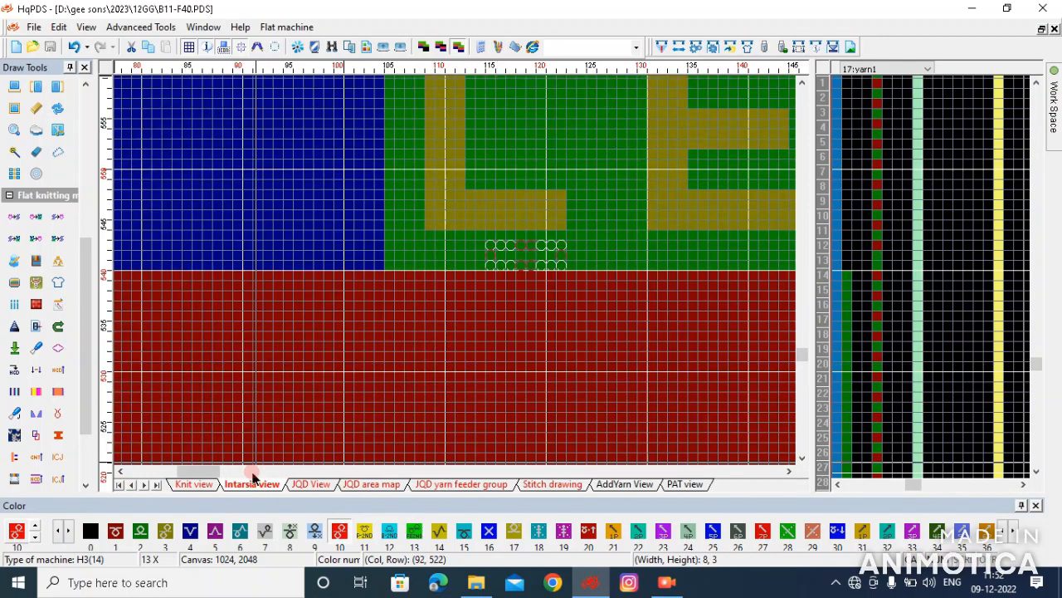
click(193, 485)
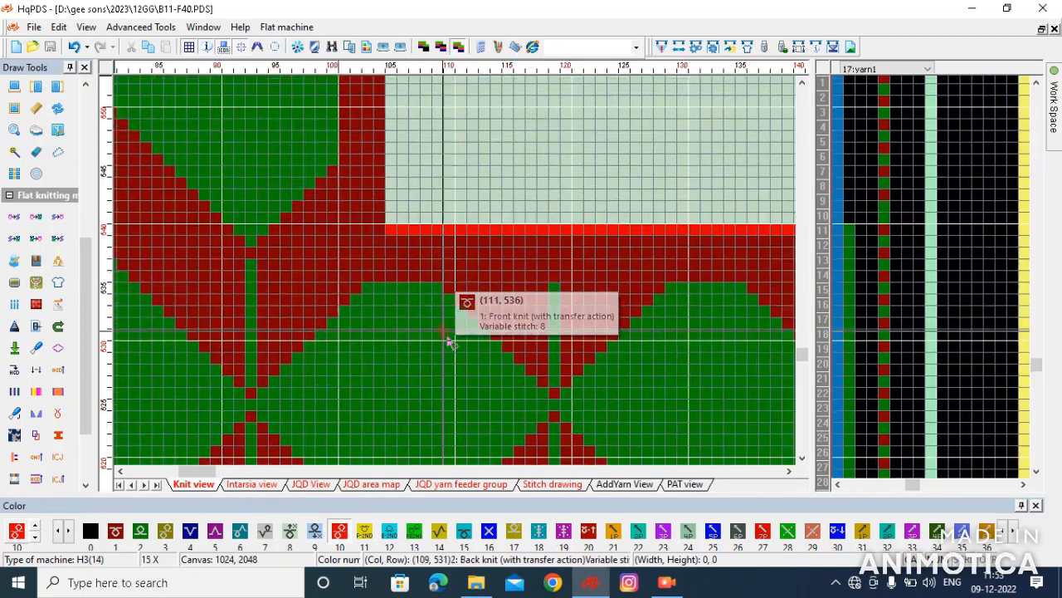
scroll(465, 282, down, 5)
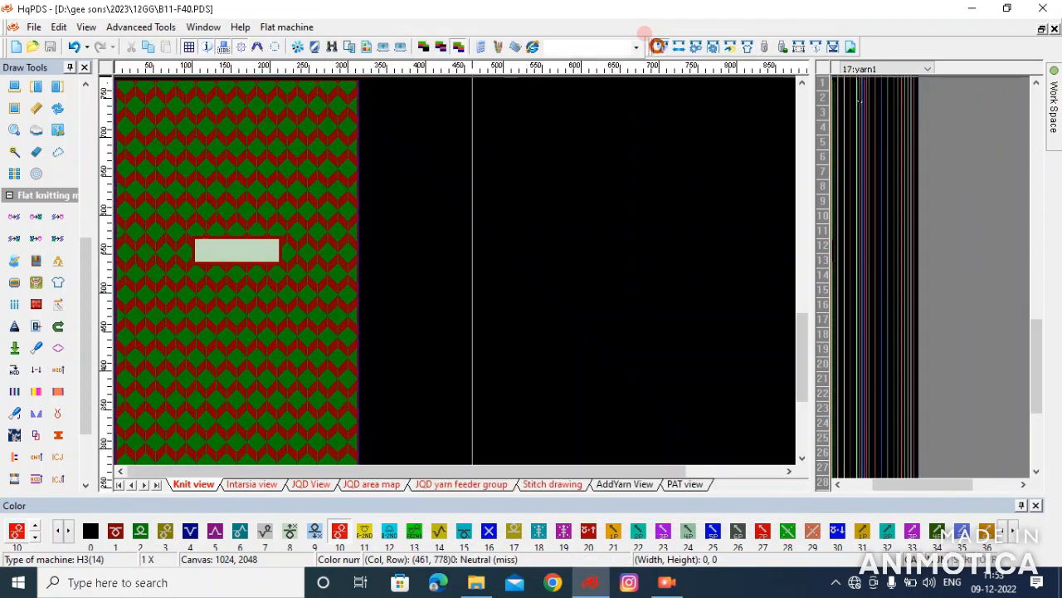
click(656, 45)
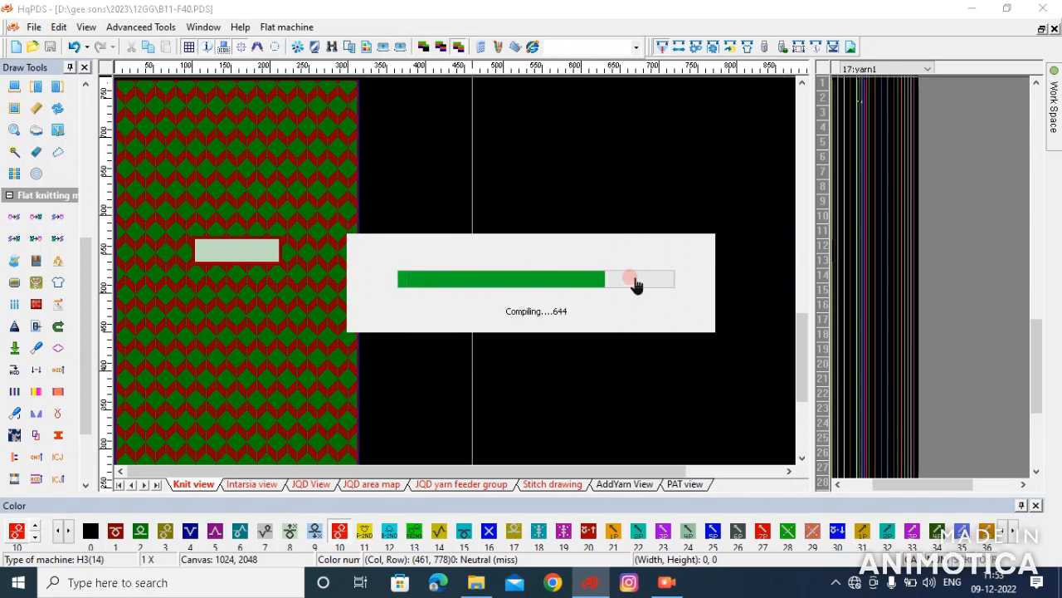
click(640, 324)
click(635, 324)
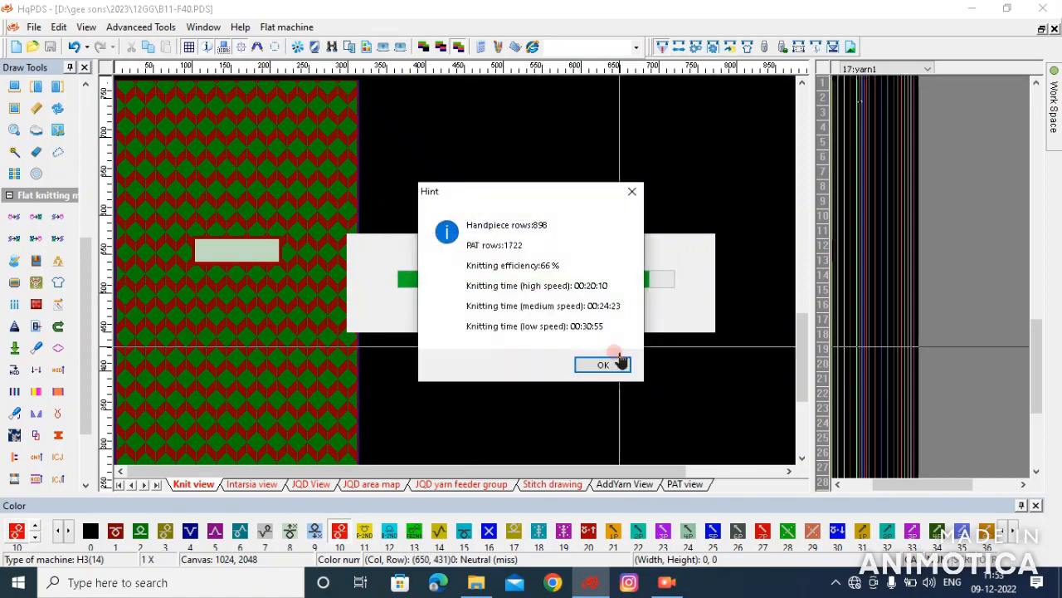
click(604, 360)
Open the 3D knitting simulation and examine the front of the fabric, both as a whole and close up around the LEVI'S logo
scroll(462, 249, up, 5)
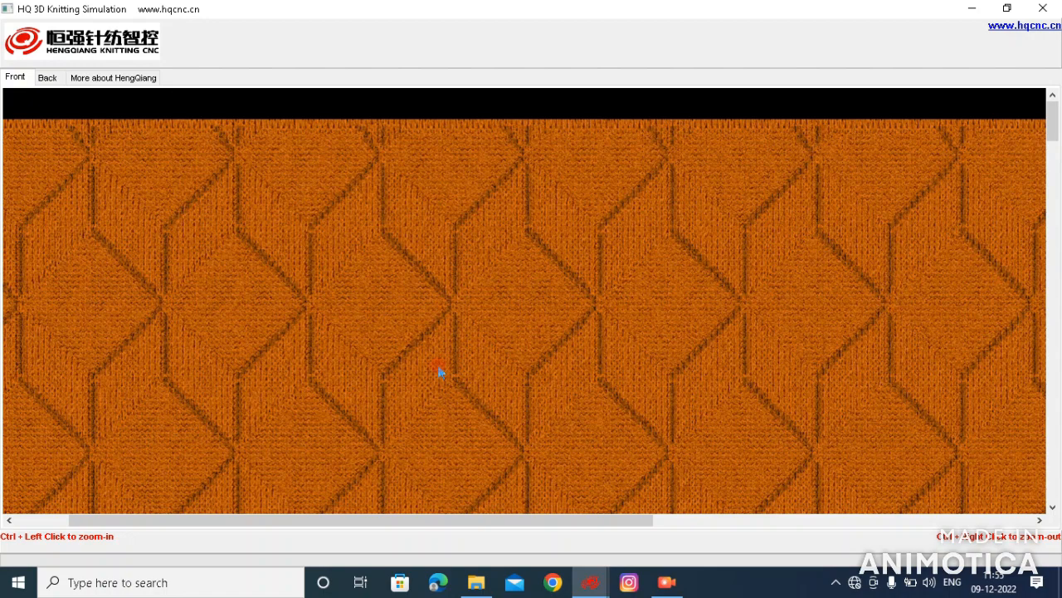
scroll(440, 370, down, 10)
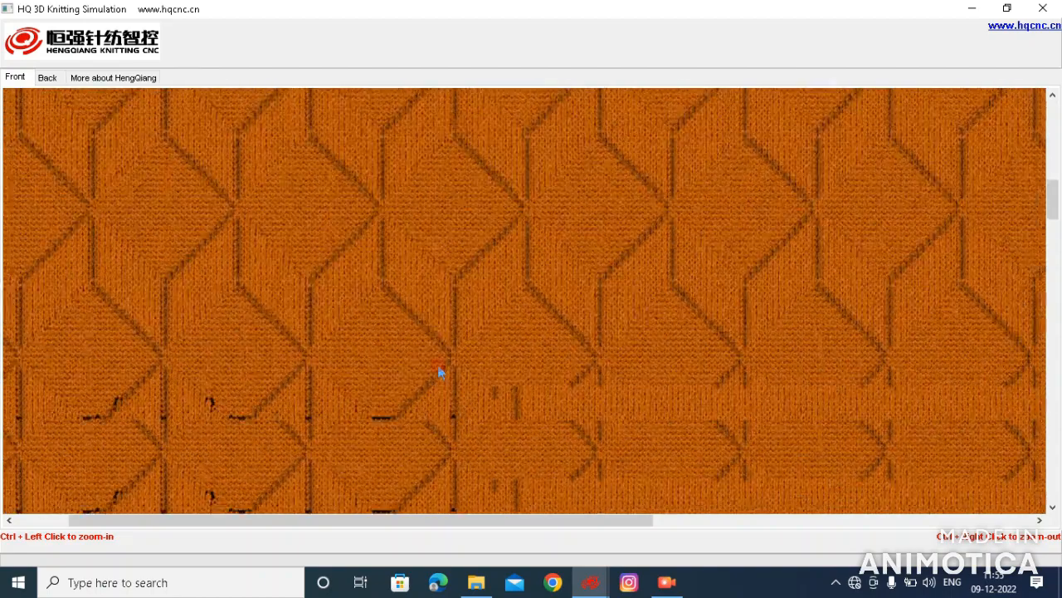
ctrl+right_click(522, 342)
ctrl+right_click(522, 342)
ctrl+right_click(522, 342)
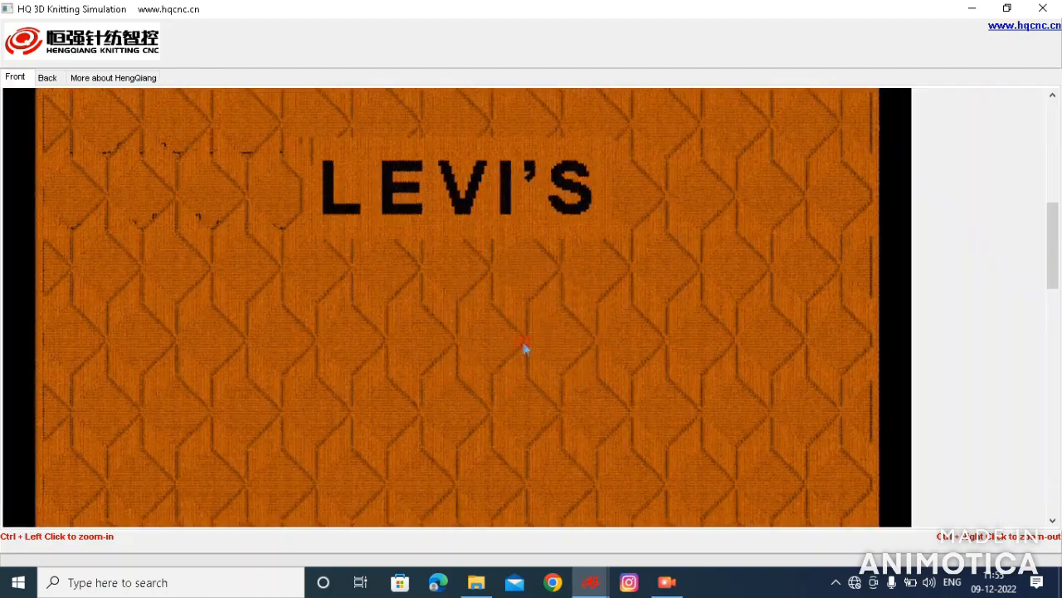
ctrl+right_click(476, 310)
ctrl+right_click(233, 319)
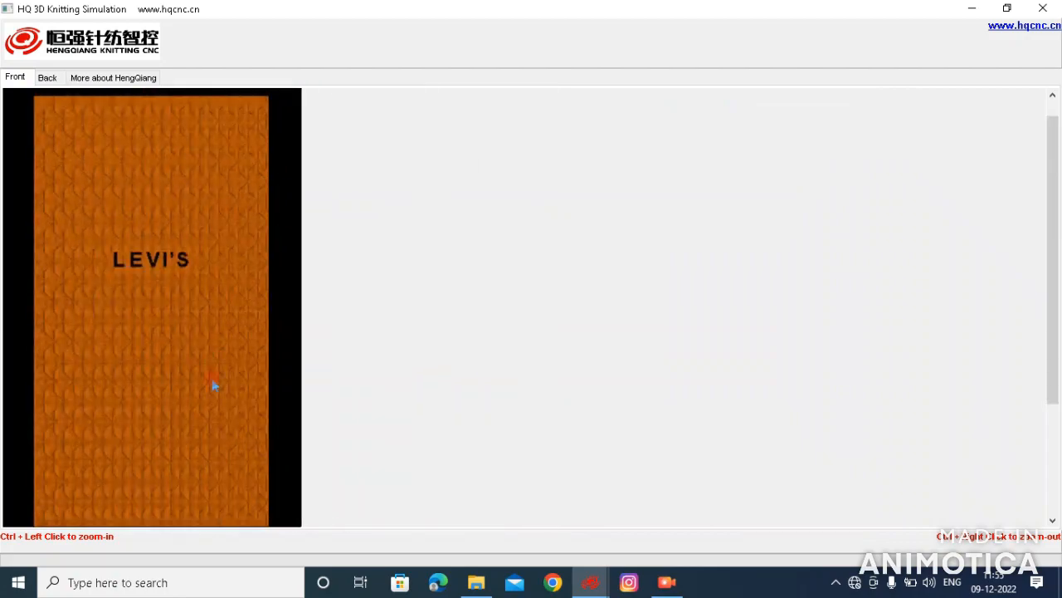
ctrl+right_click(147, 325)
ctrl+click(102, 224)
ctrl+click(157, 316)
ctrl+click(157, 238)
ctrl+click(356, 330)
ctrl+click(696, 368)
ctrl+click(286, 259)
ctrl+click(288, 269)
Show the back of the simulated fabric and examine the mirrored LEVI'S logo and the rows beneath it
click(156, 132)
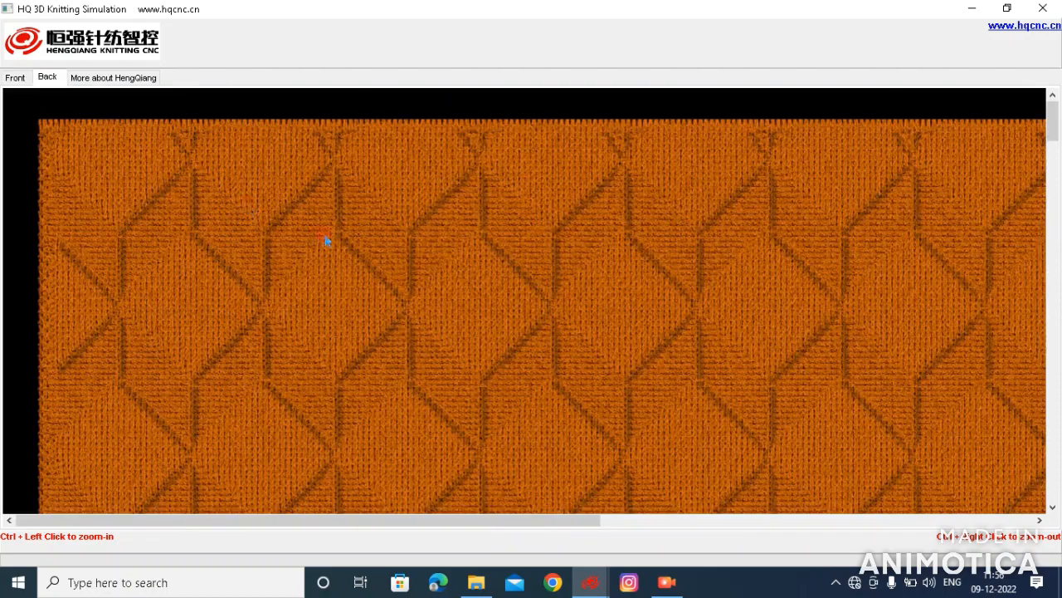
ctrl+right_click(326, 241)
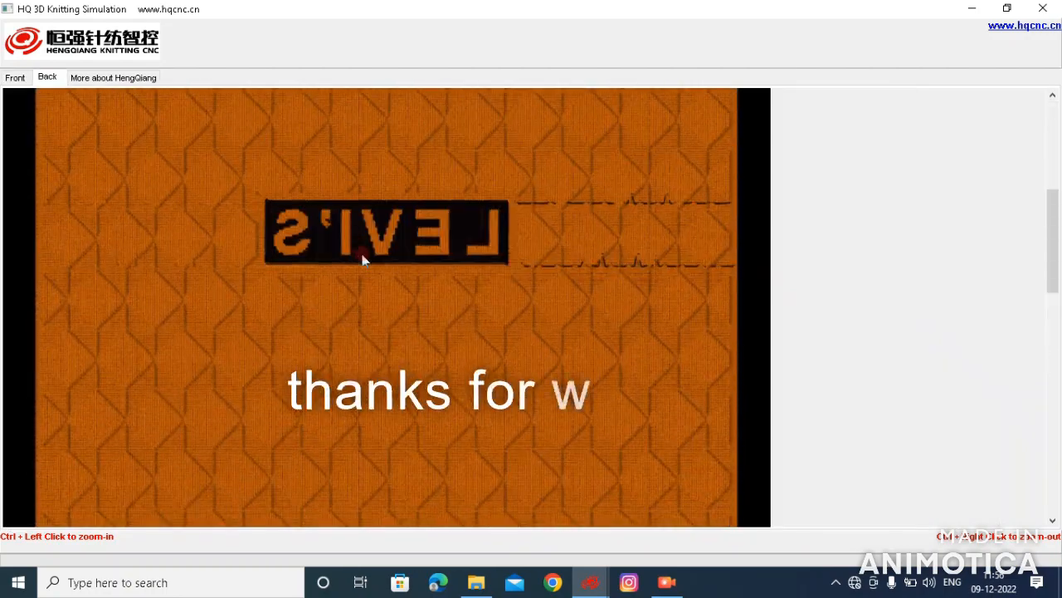
ctrl+click(363, 257)
ctrl+click(596, 296)
scroll(600, 356, down, 5)
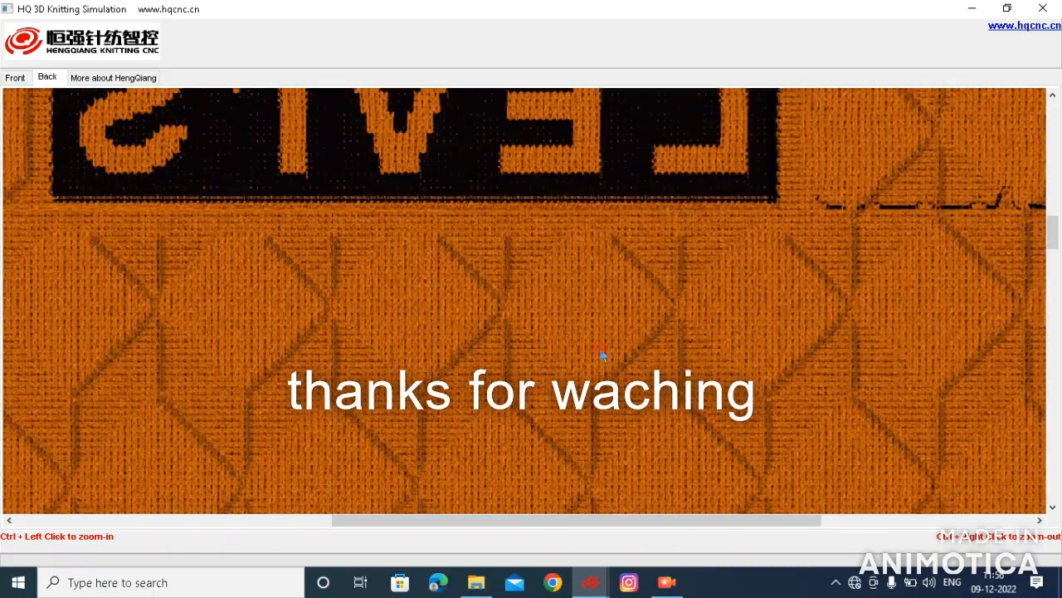